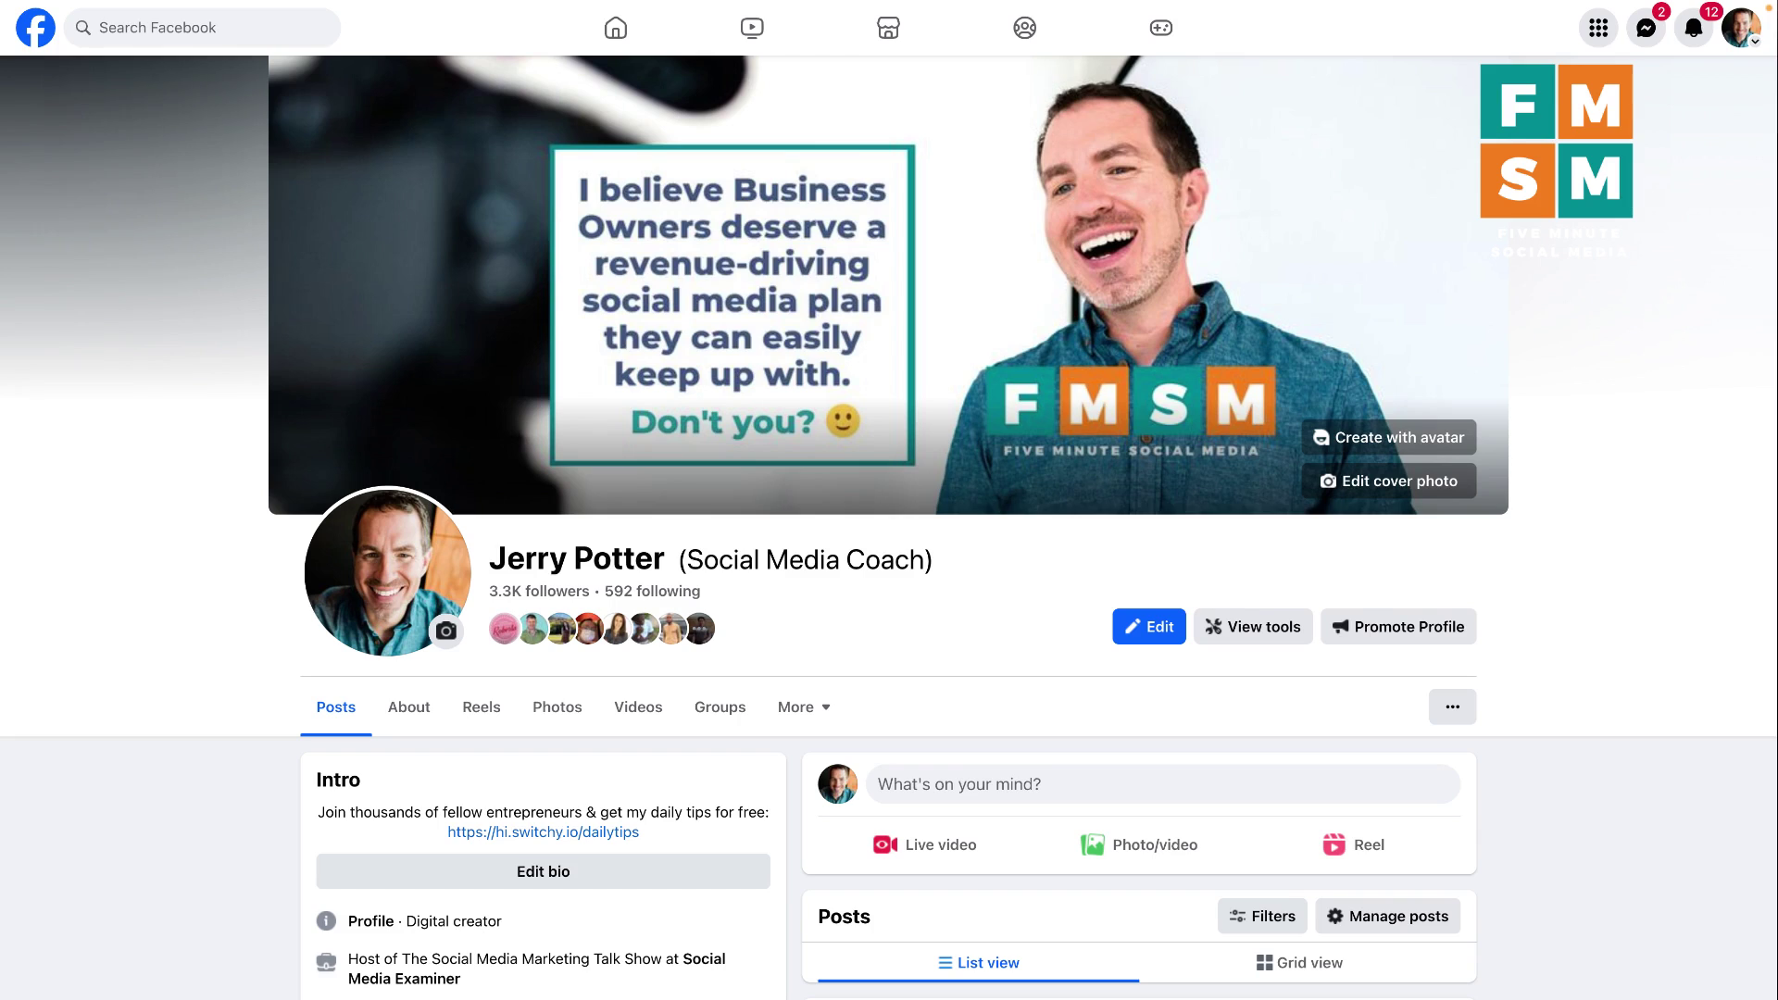
Step: Switch to the Five Minute Social Media Page and start a new event from its Create menu
left_click(1741, 27)
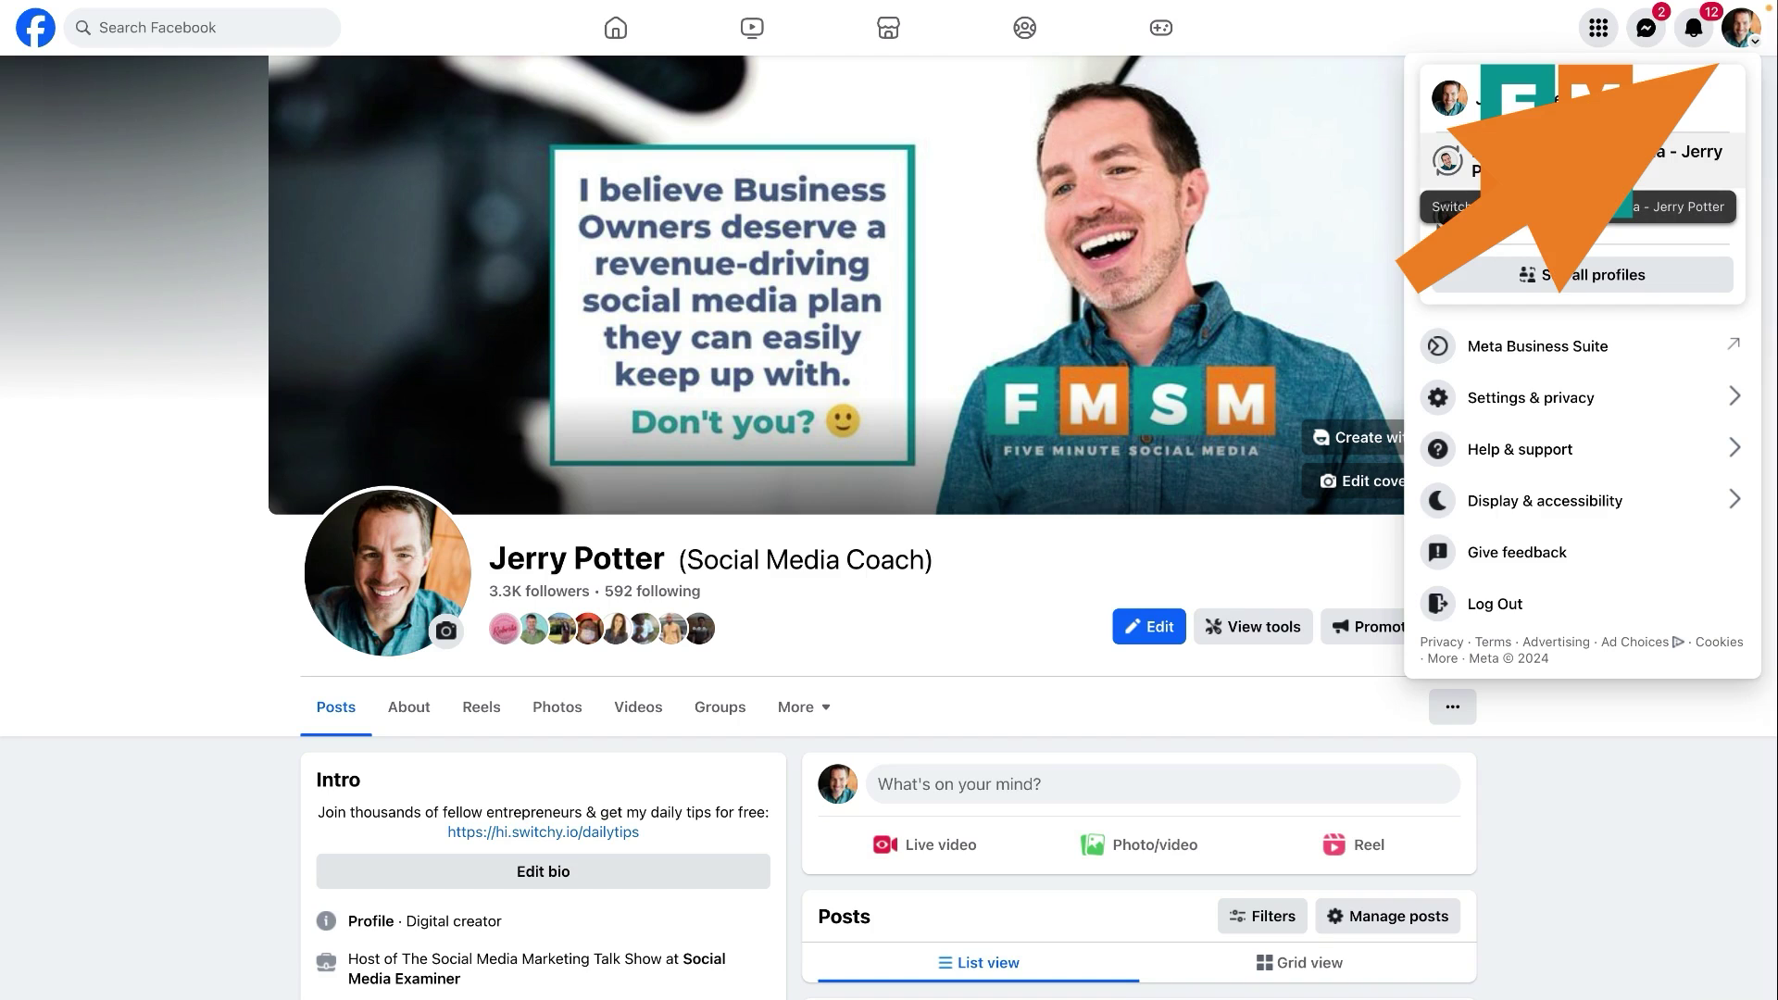
left_click(1457, 171)
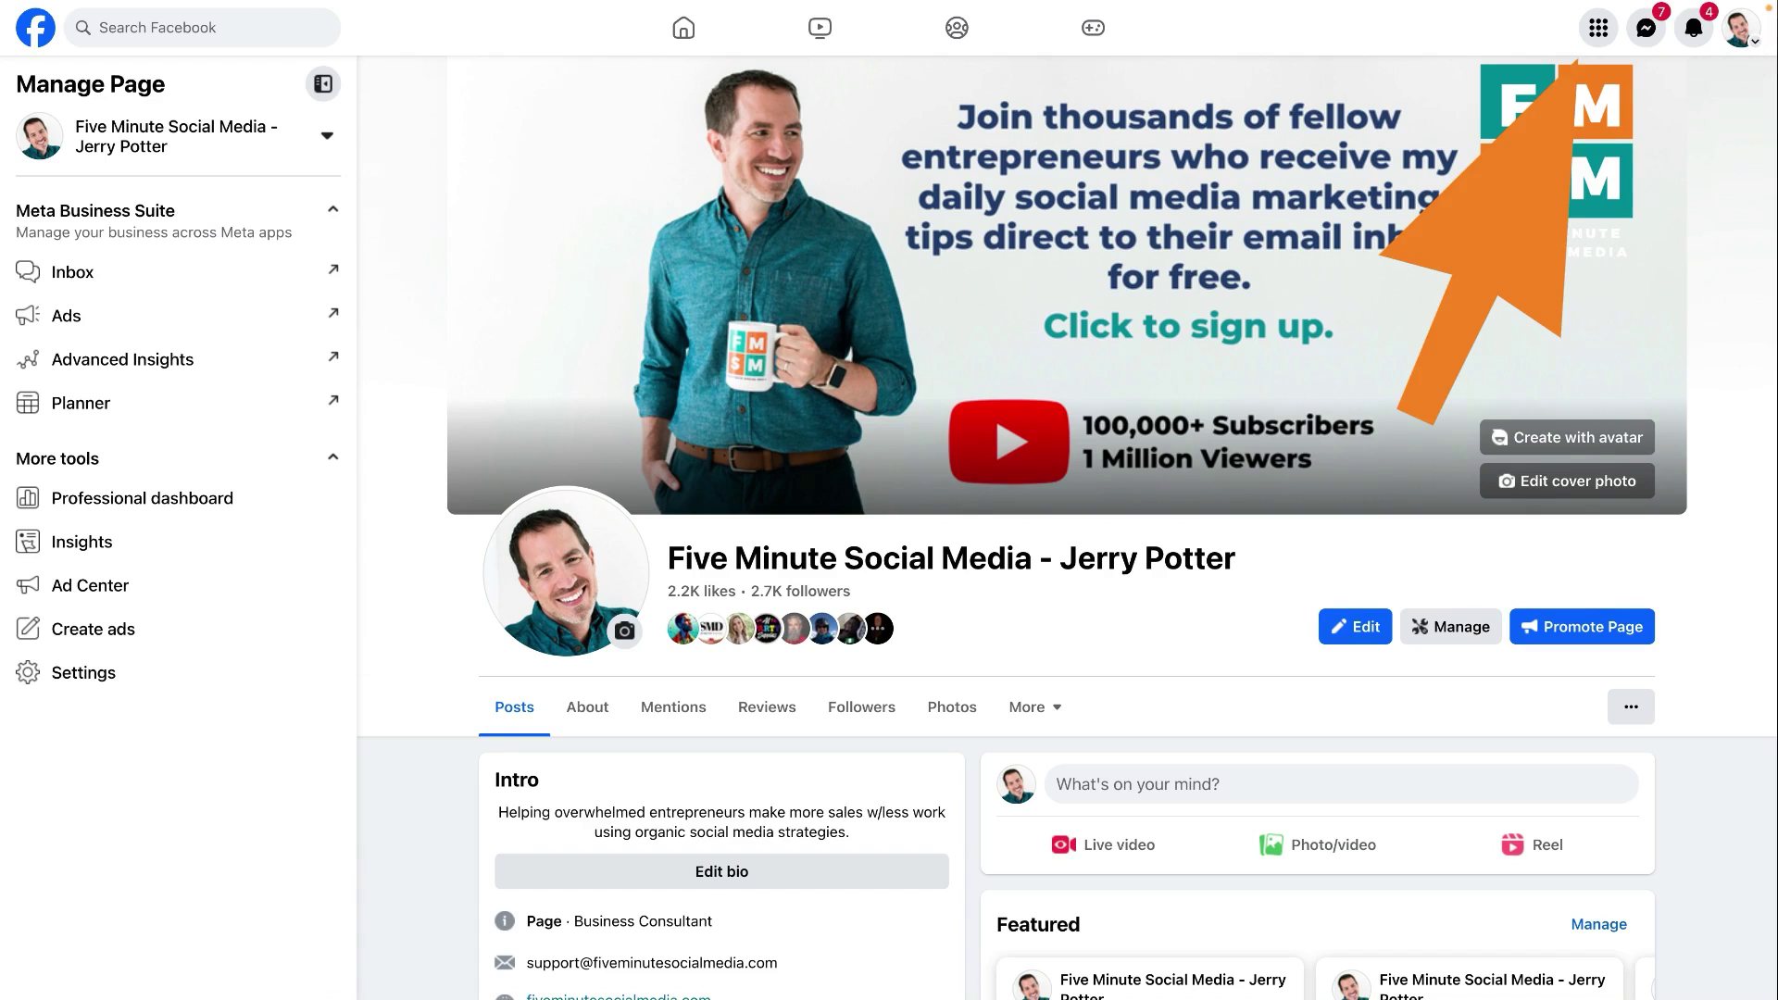
left_click(1600, 37)
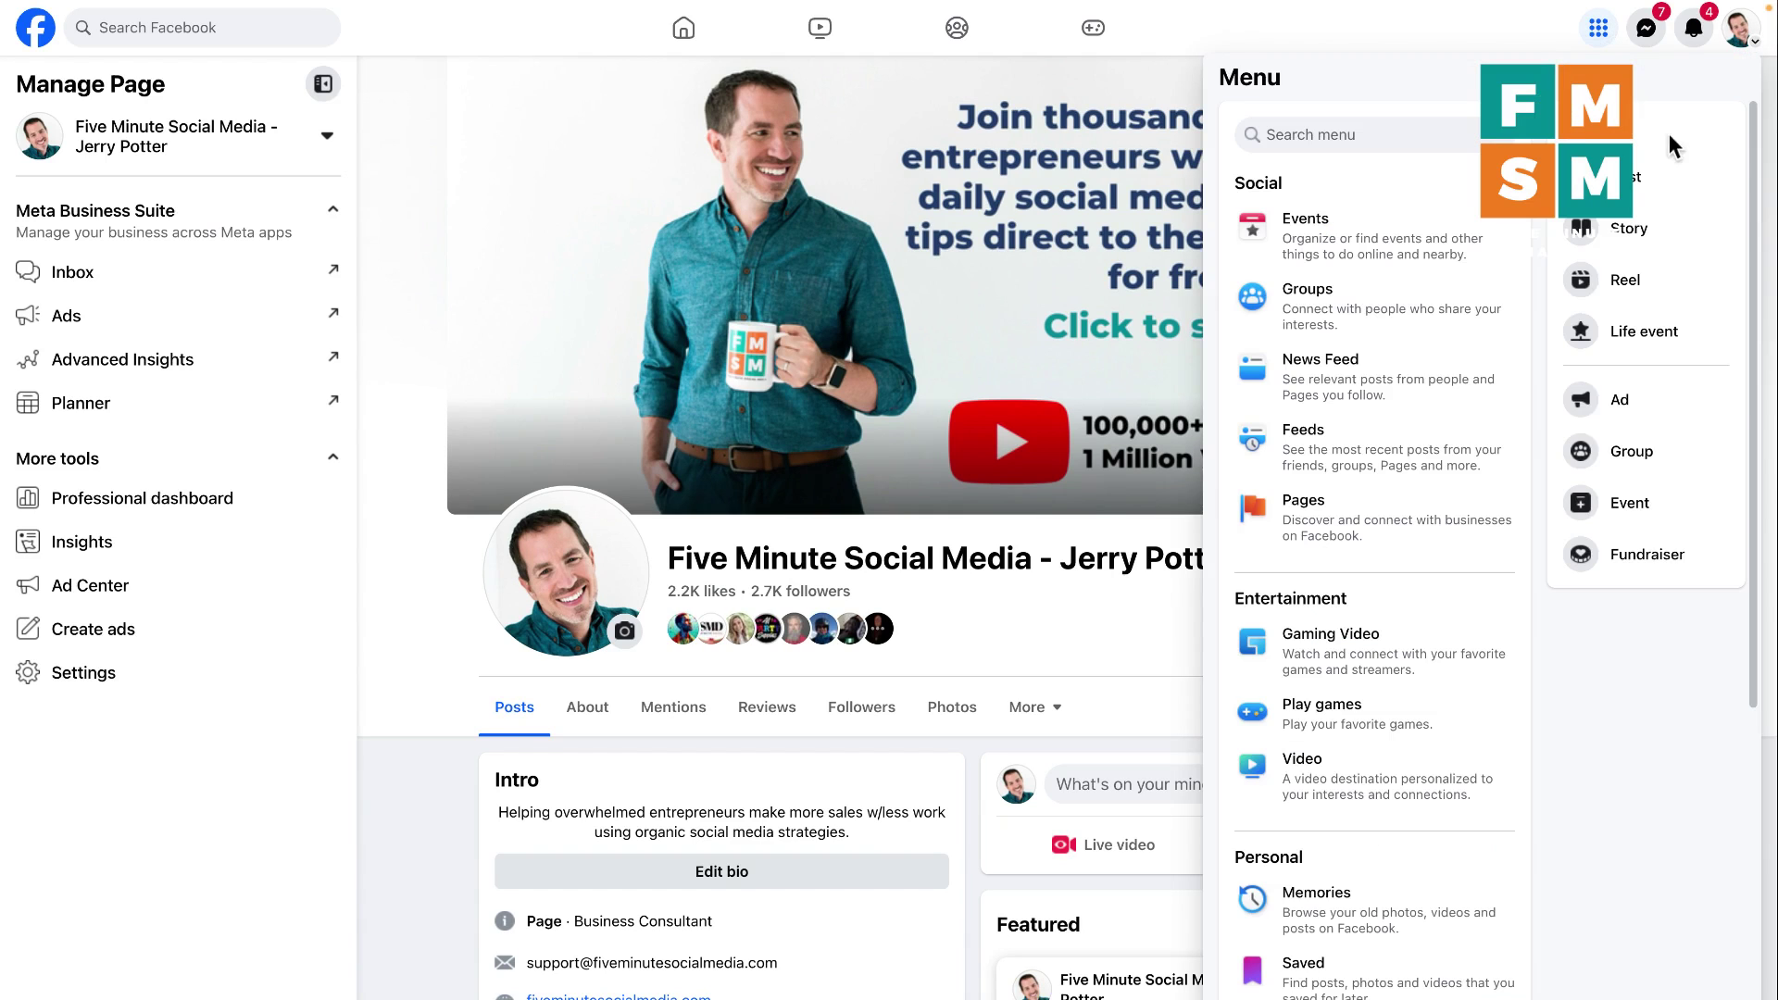
left_click(1662, 501)
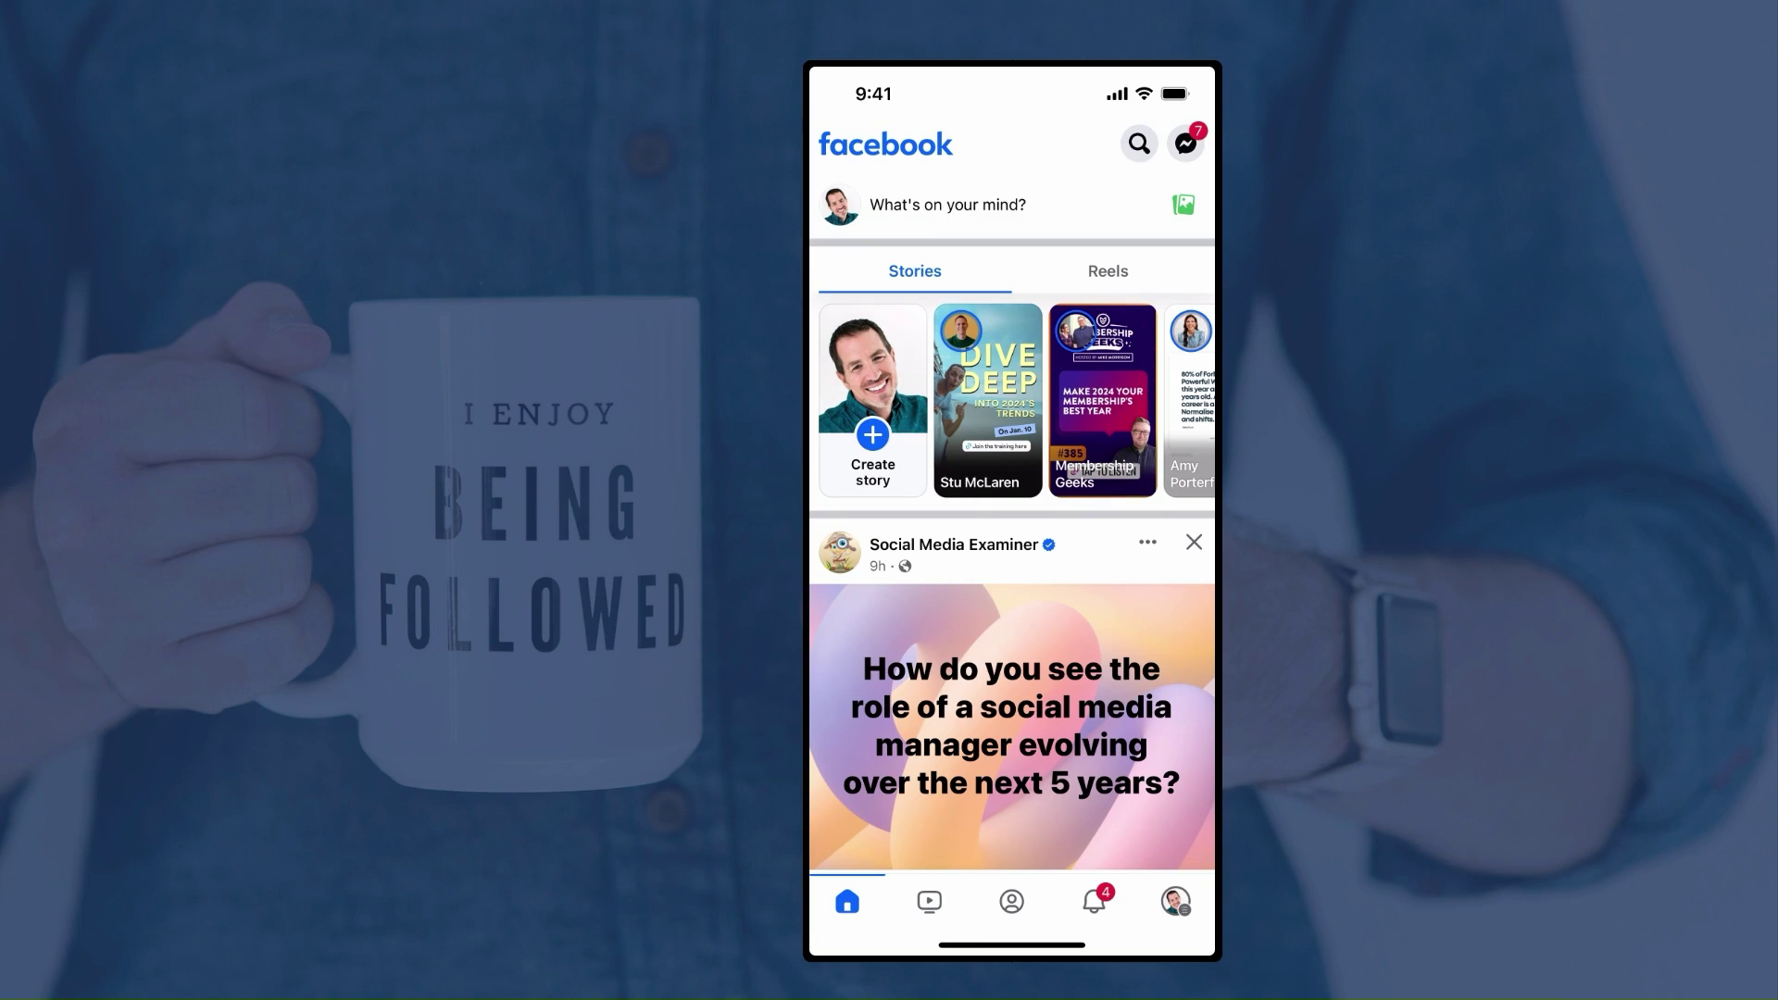
Step: In the phone app, go from the Menu to Events and start a new event
left_click(1175, 901)
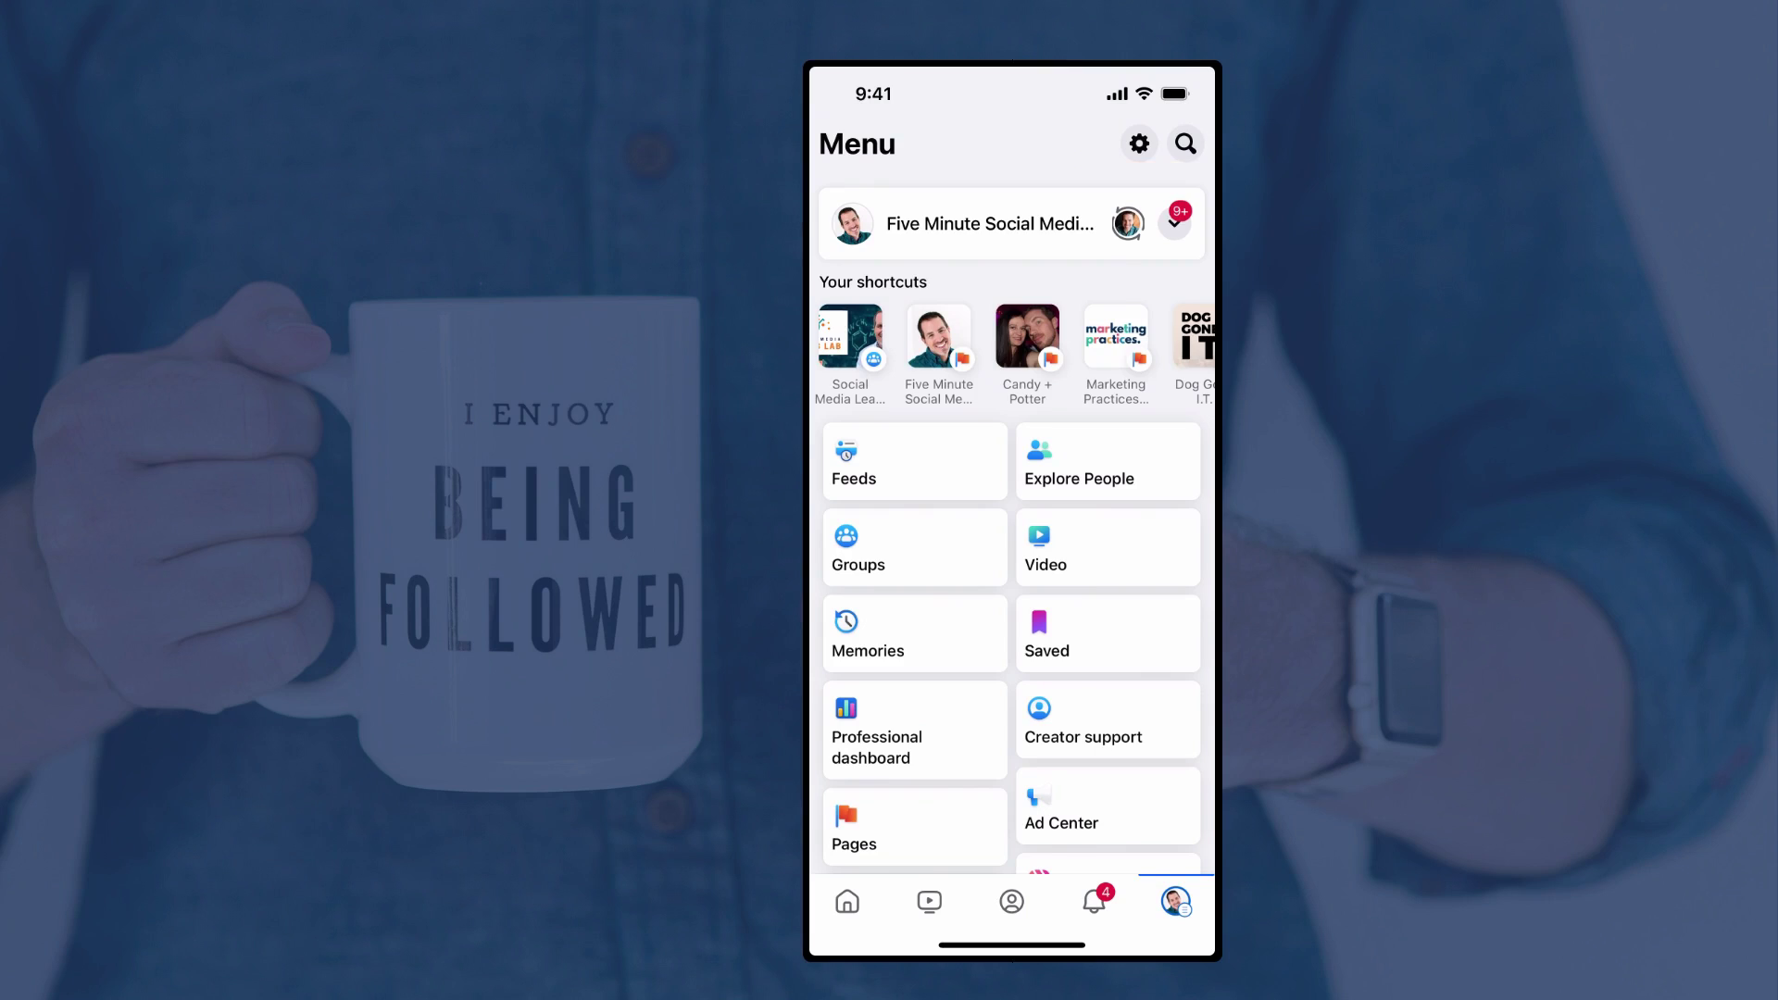
scroll(1013, 494, "down", 5)
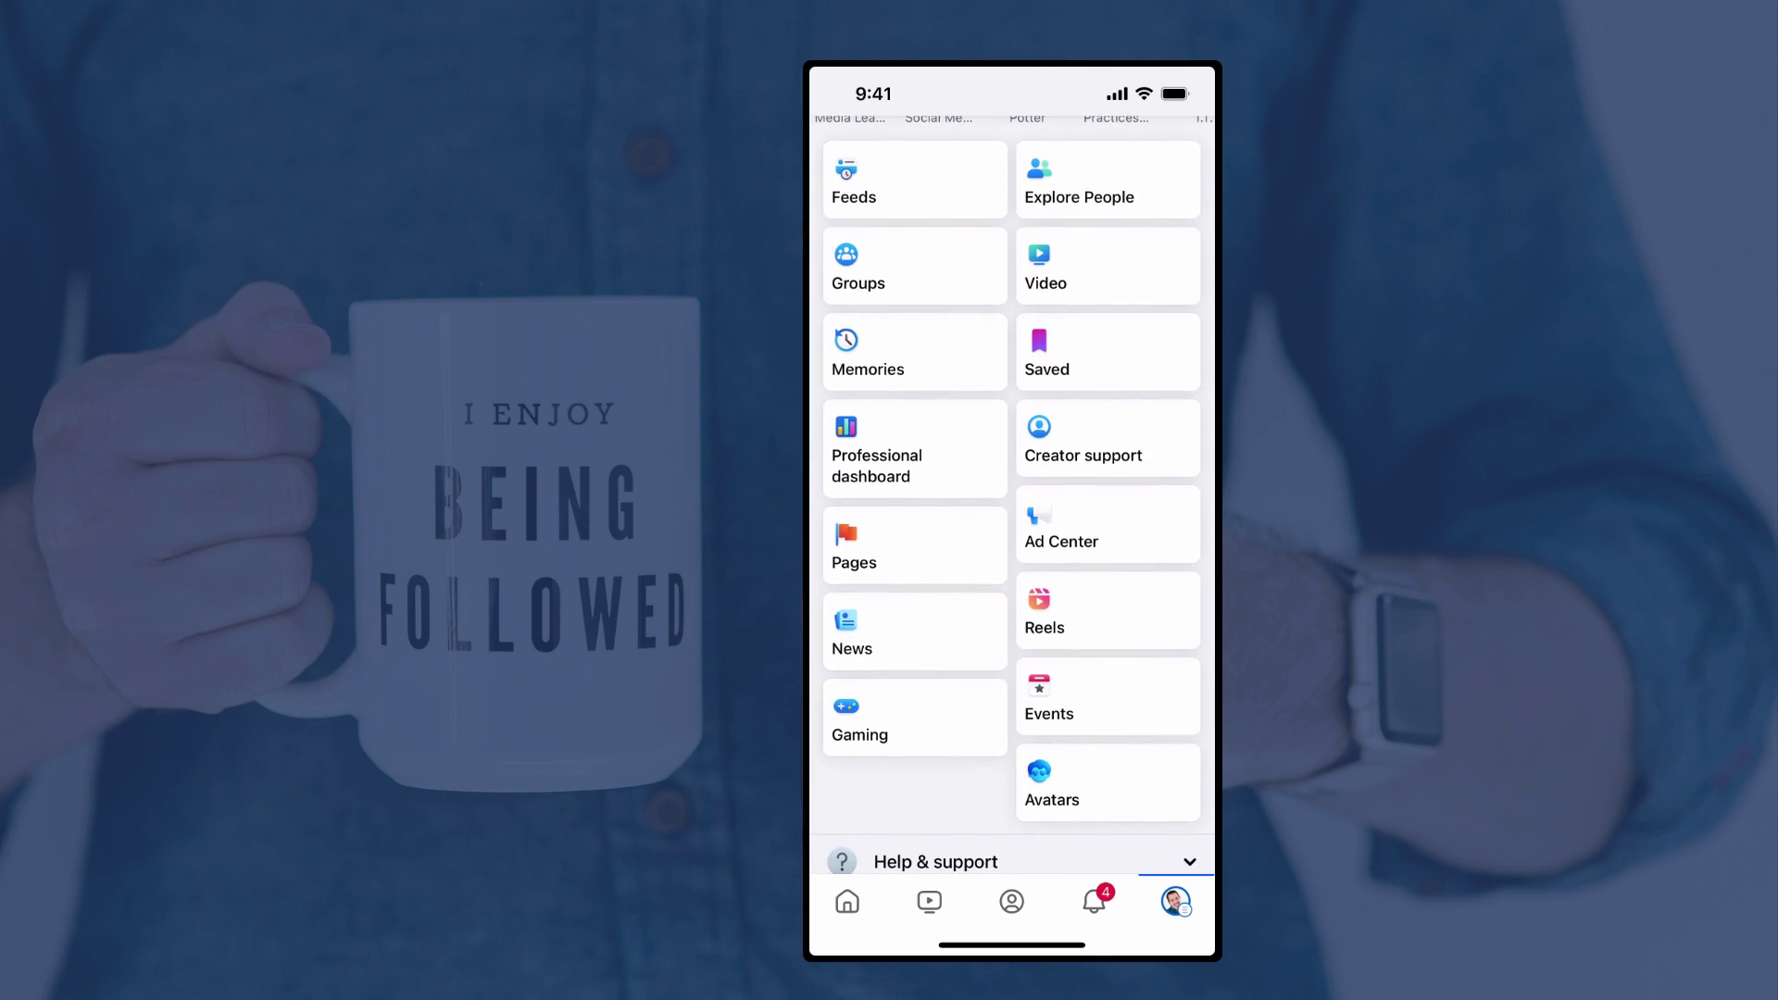
scroll(1012, 494, "up", 3)
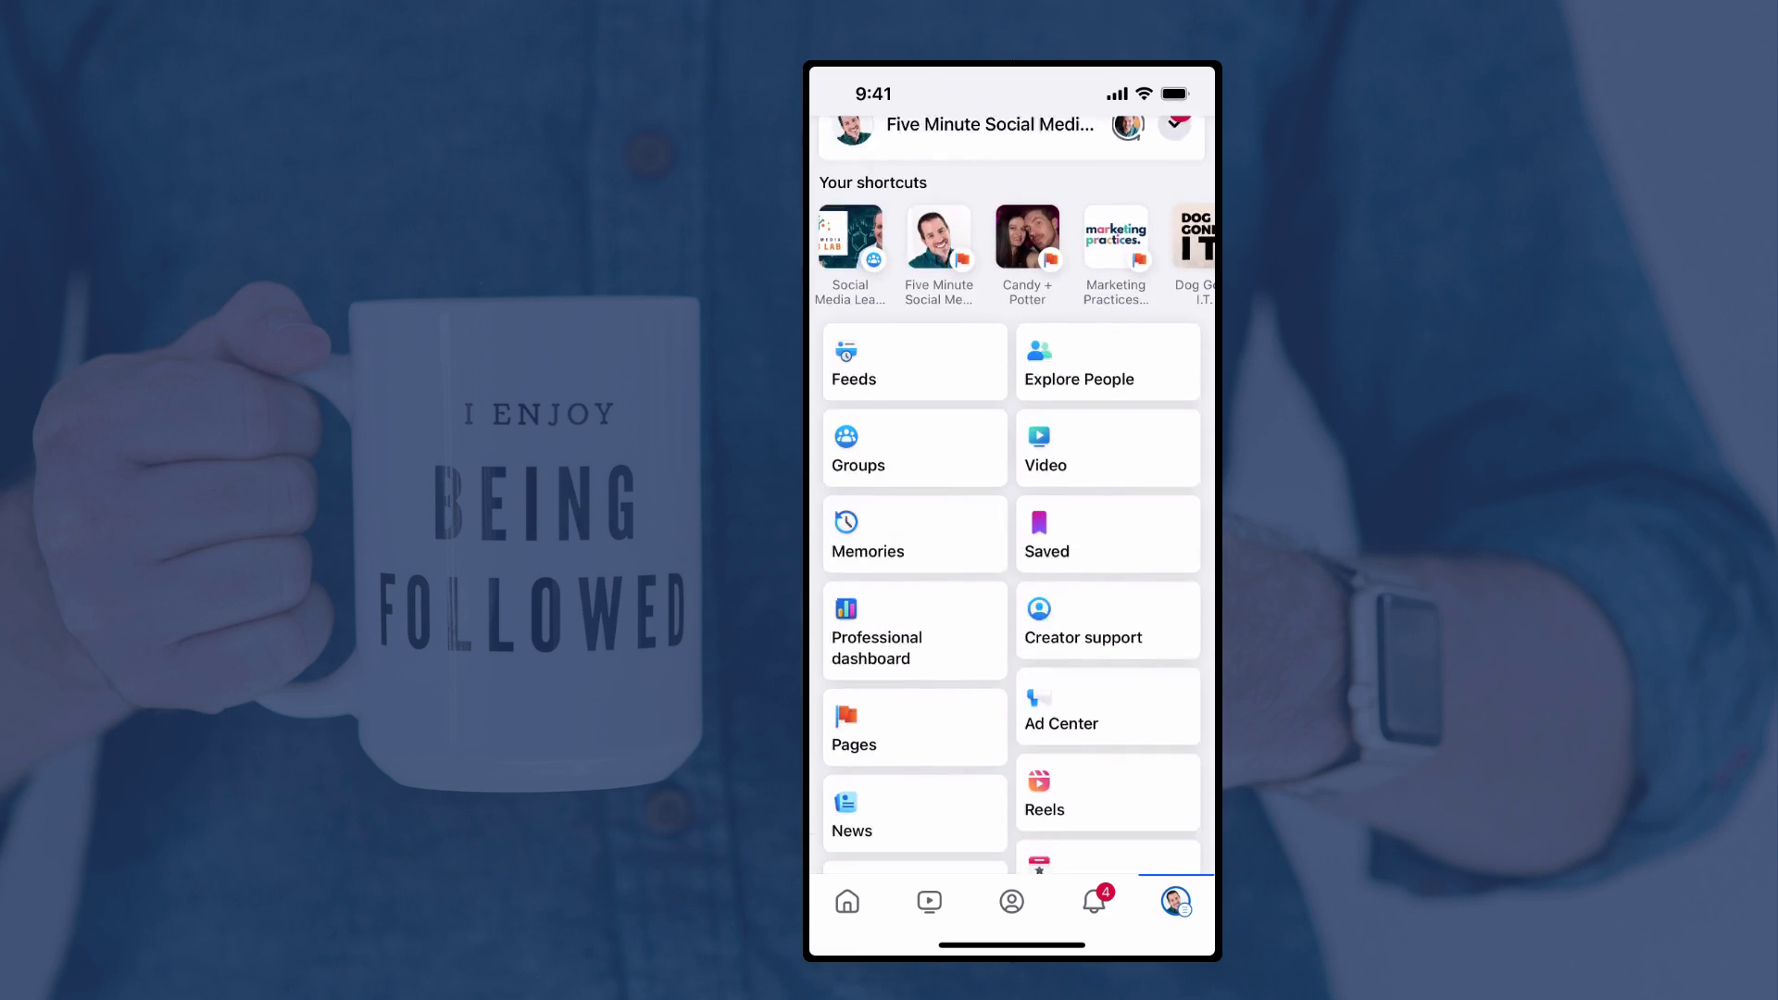
scroll(1012, 495, "down", 4)
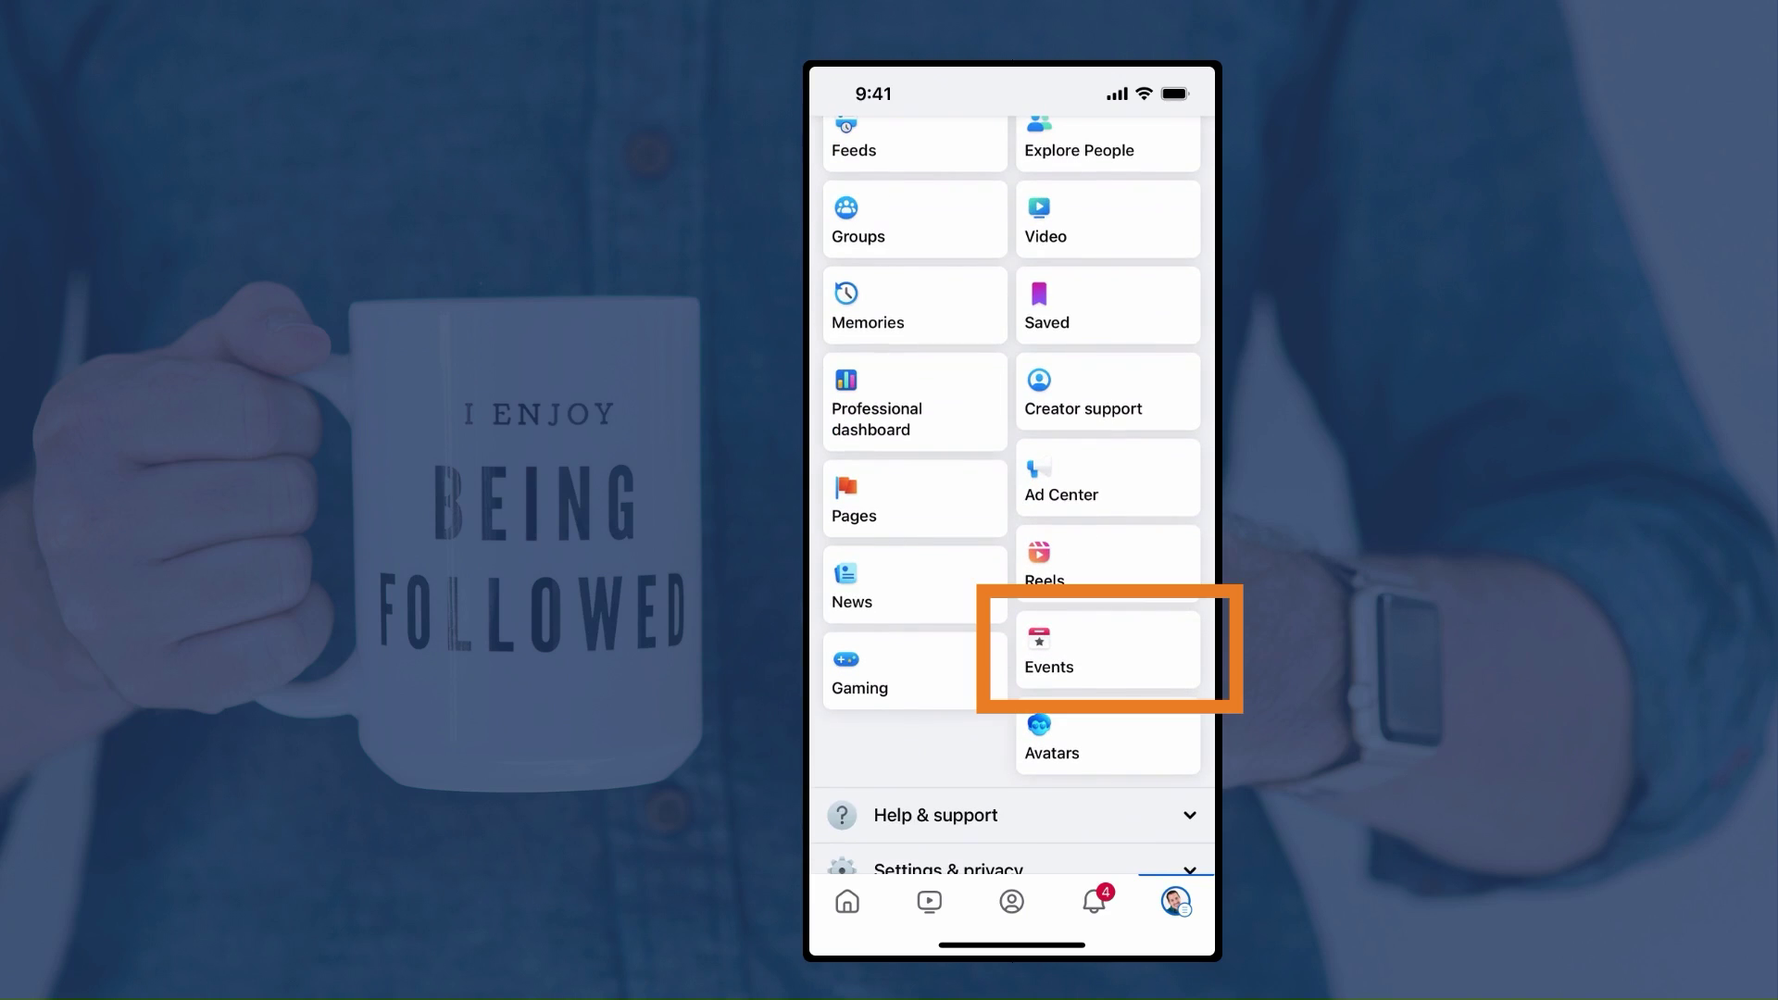
left_click(1108, 649)
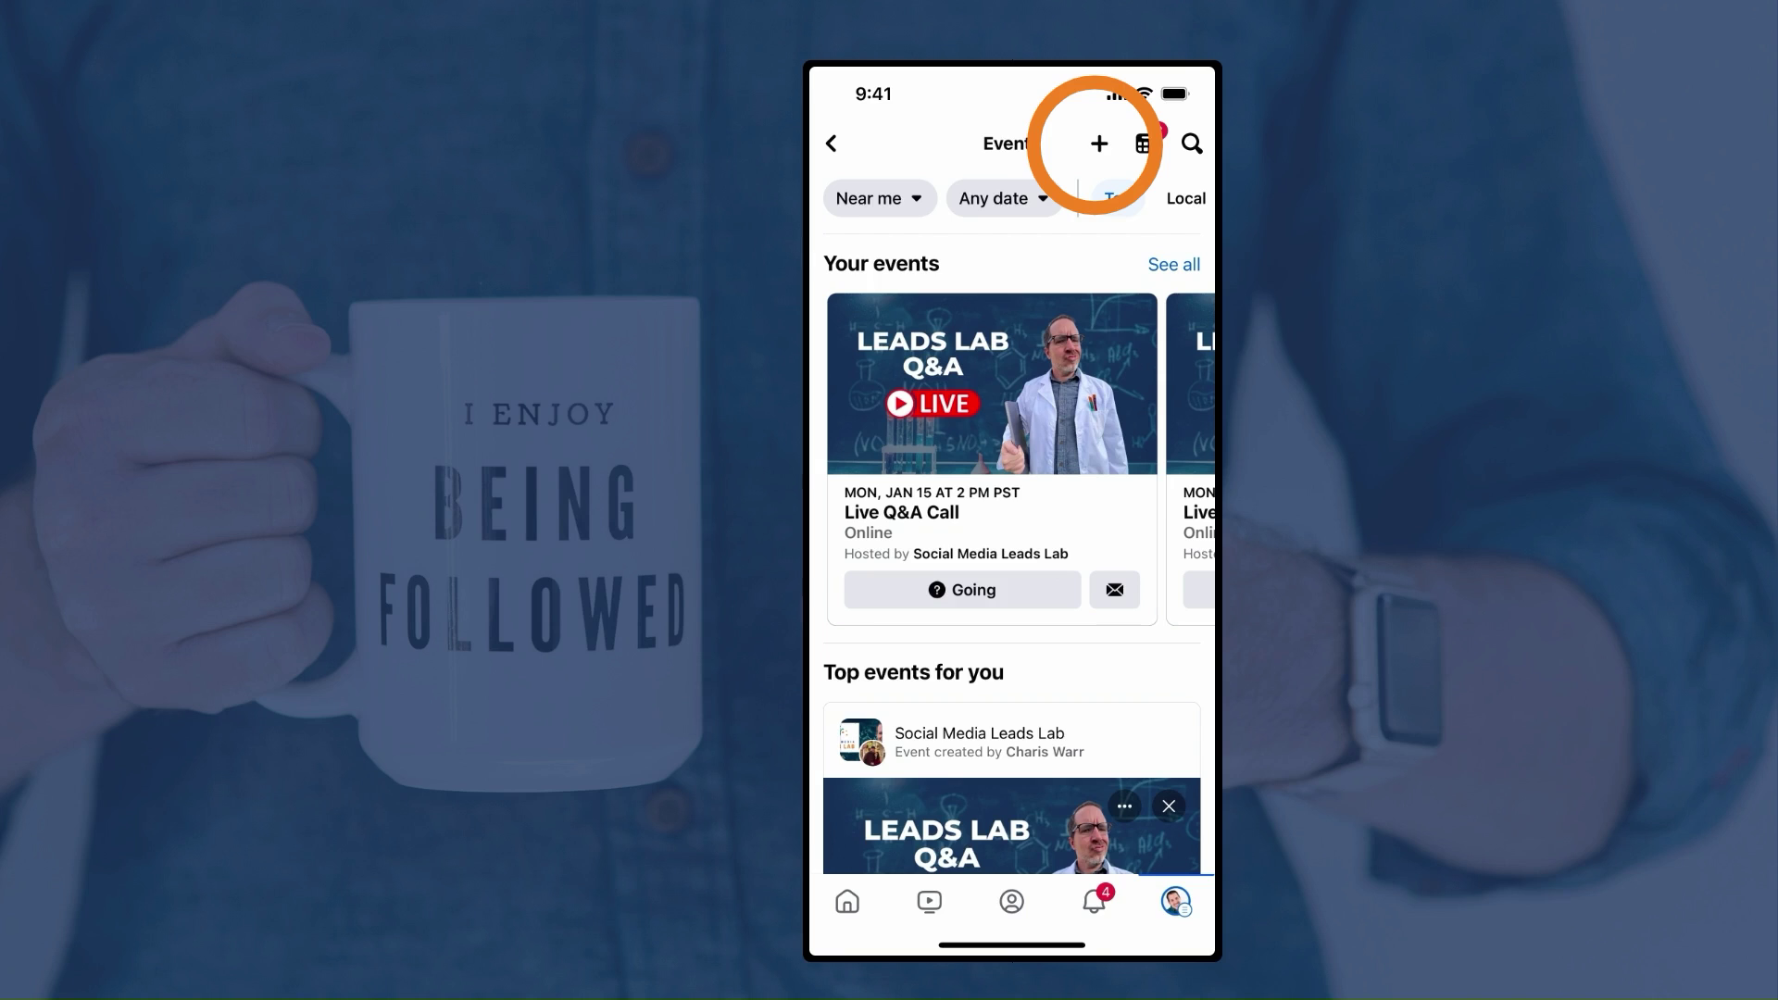
left_click(1100, 144)
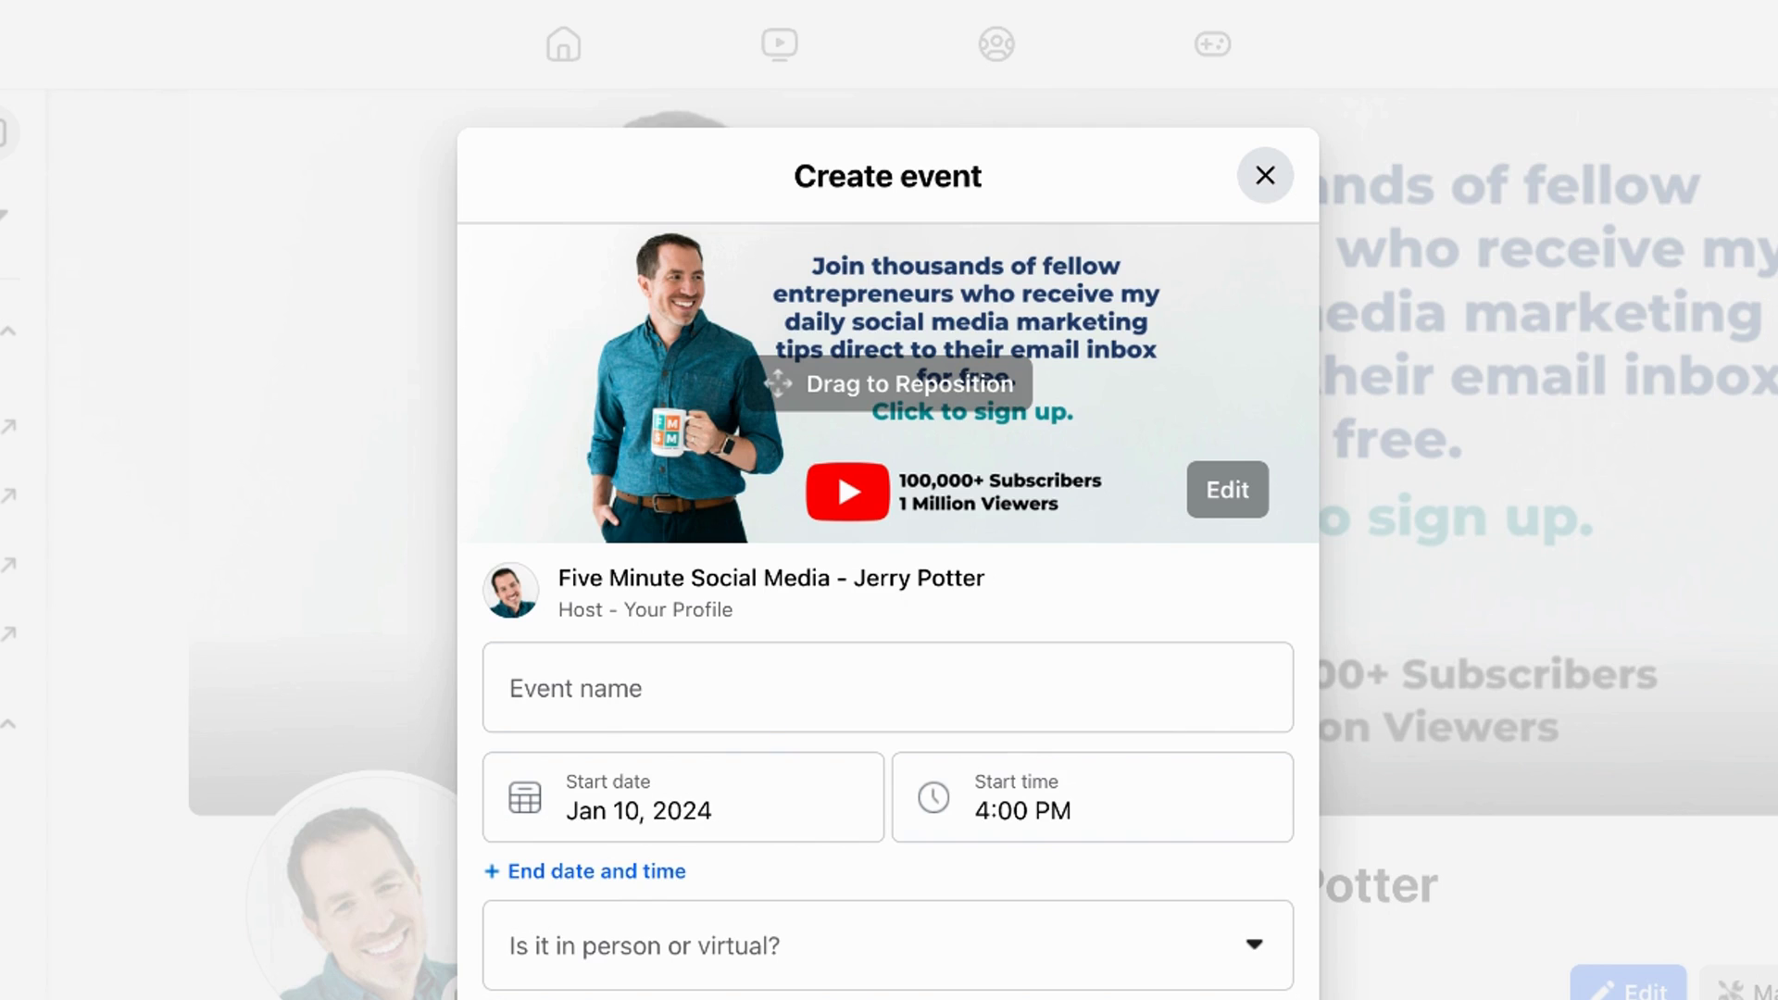
Step: Upload the microphone photo as the event cover and reposition it to show the whole face
left_click(1230, 494)
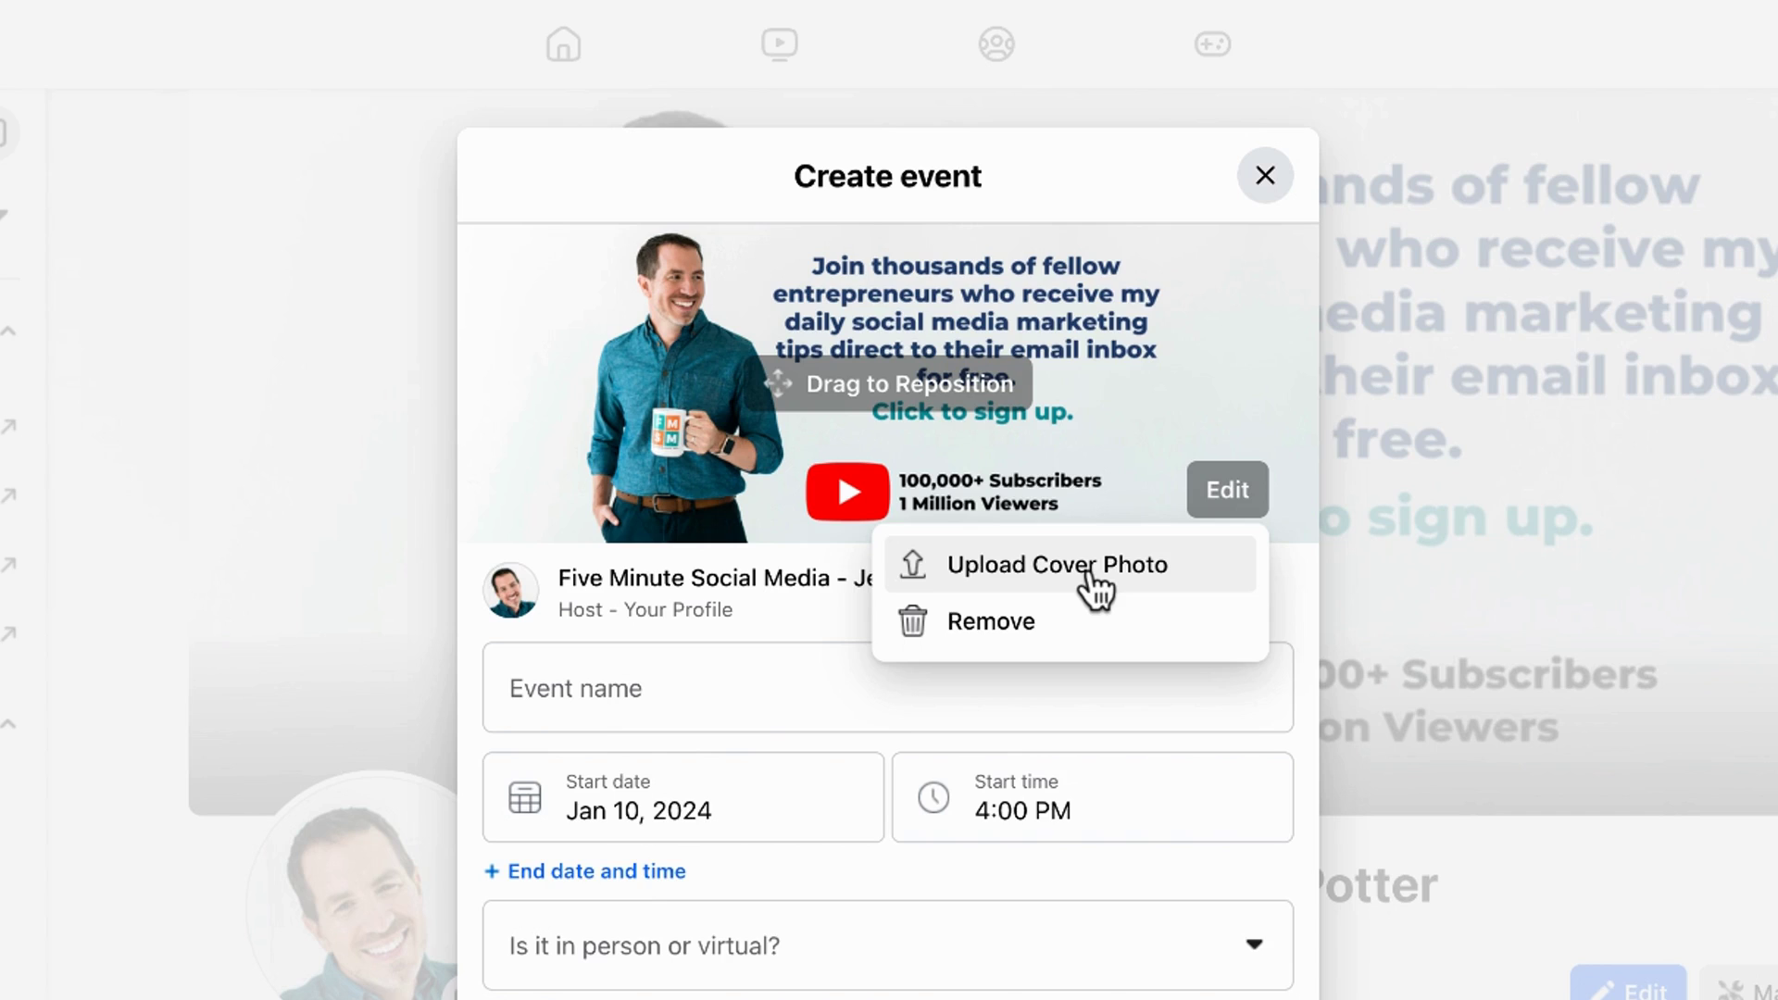
left_click(1056, 565)
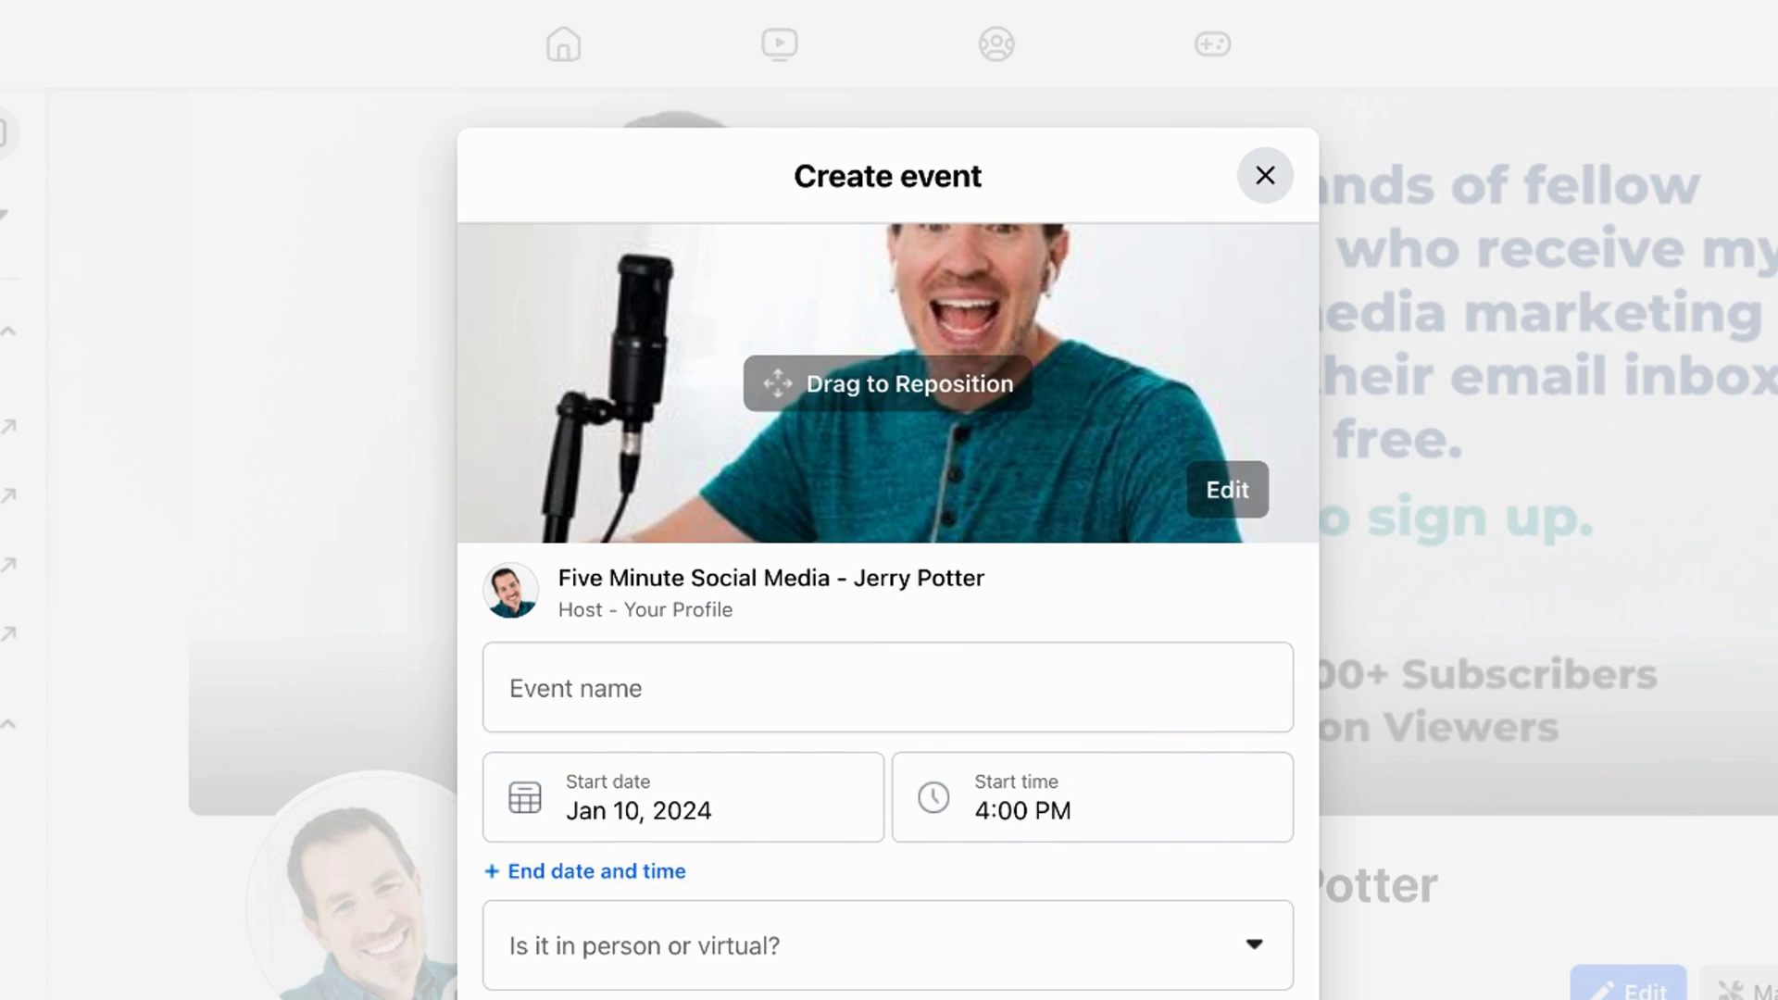
left_click_drag(1095, 436, 1038, 528)
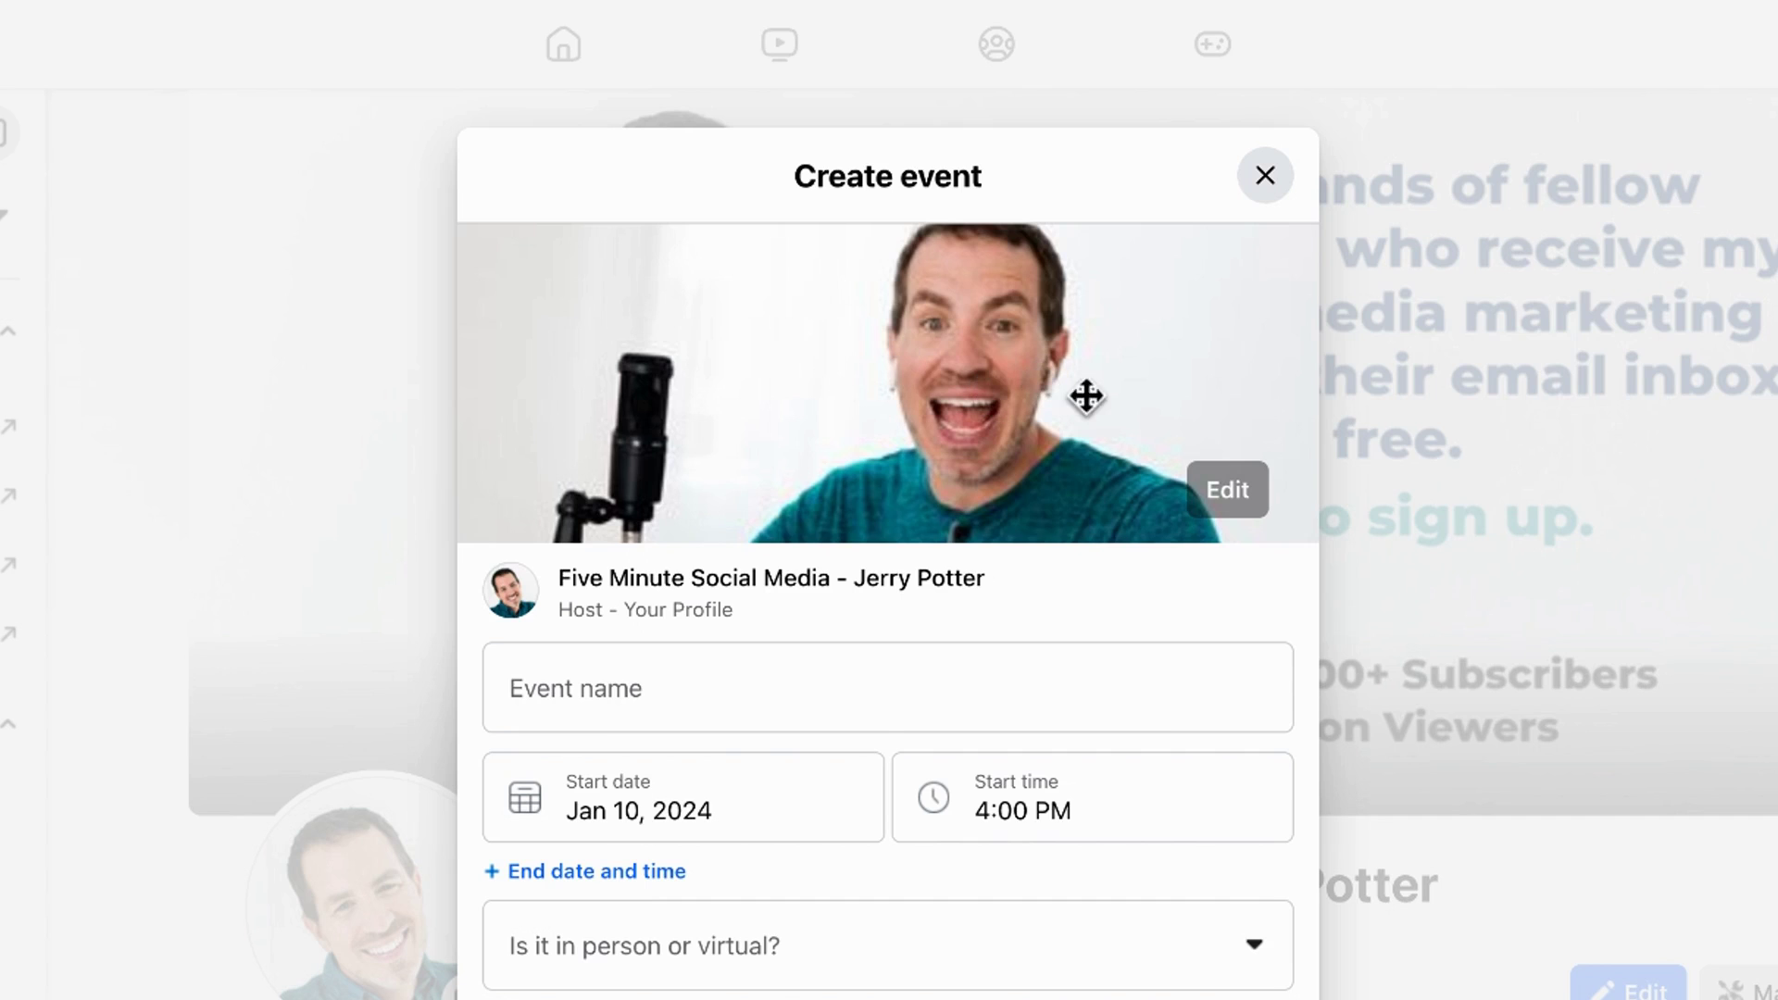
mouse_move(964, 386)
left_mouse_down()
mouse_move(932, 72)
mouse_move(936, 389)
left_mouse_up()
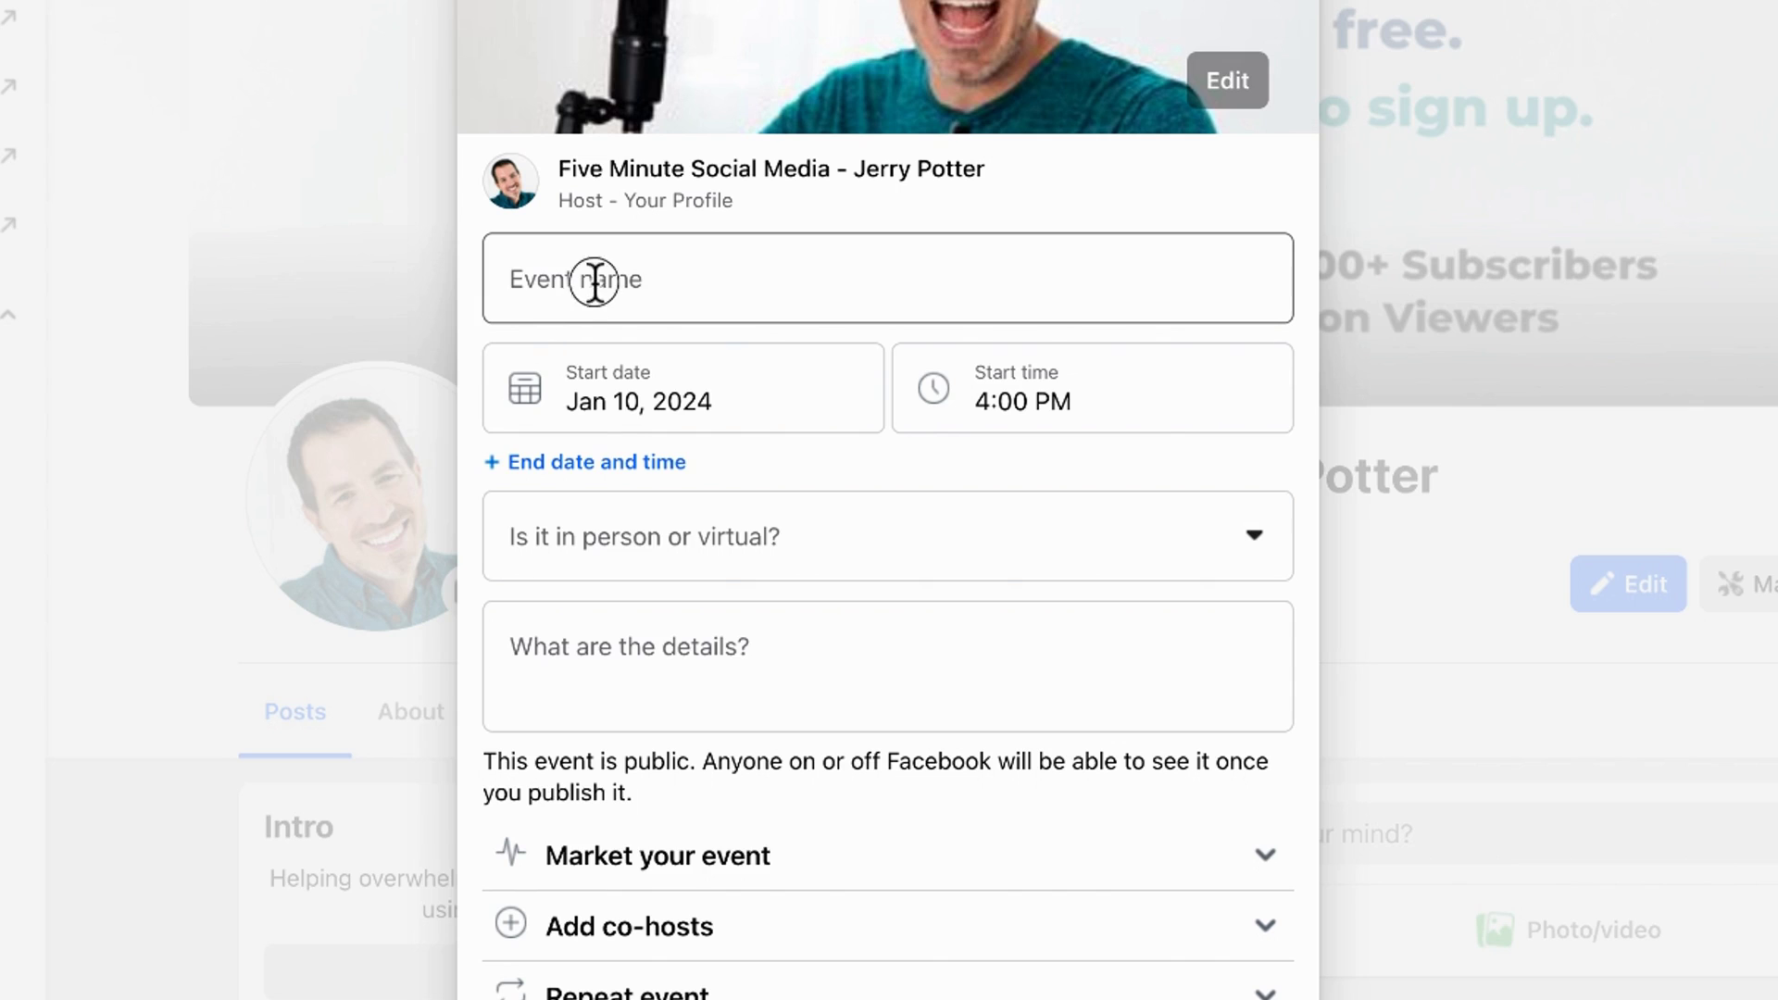
Step: Paste the event title into the Event name field
left_click(705, 438)
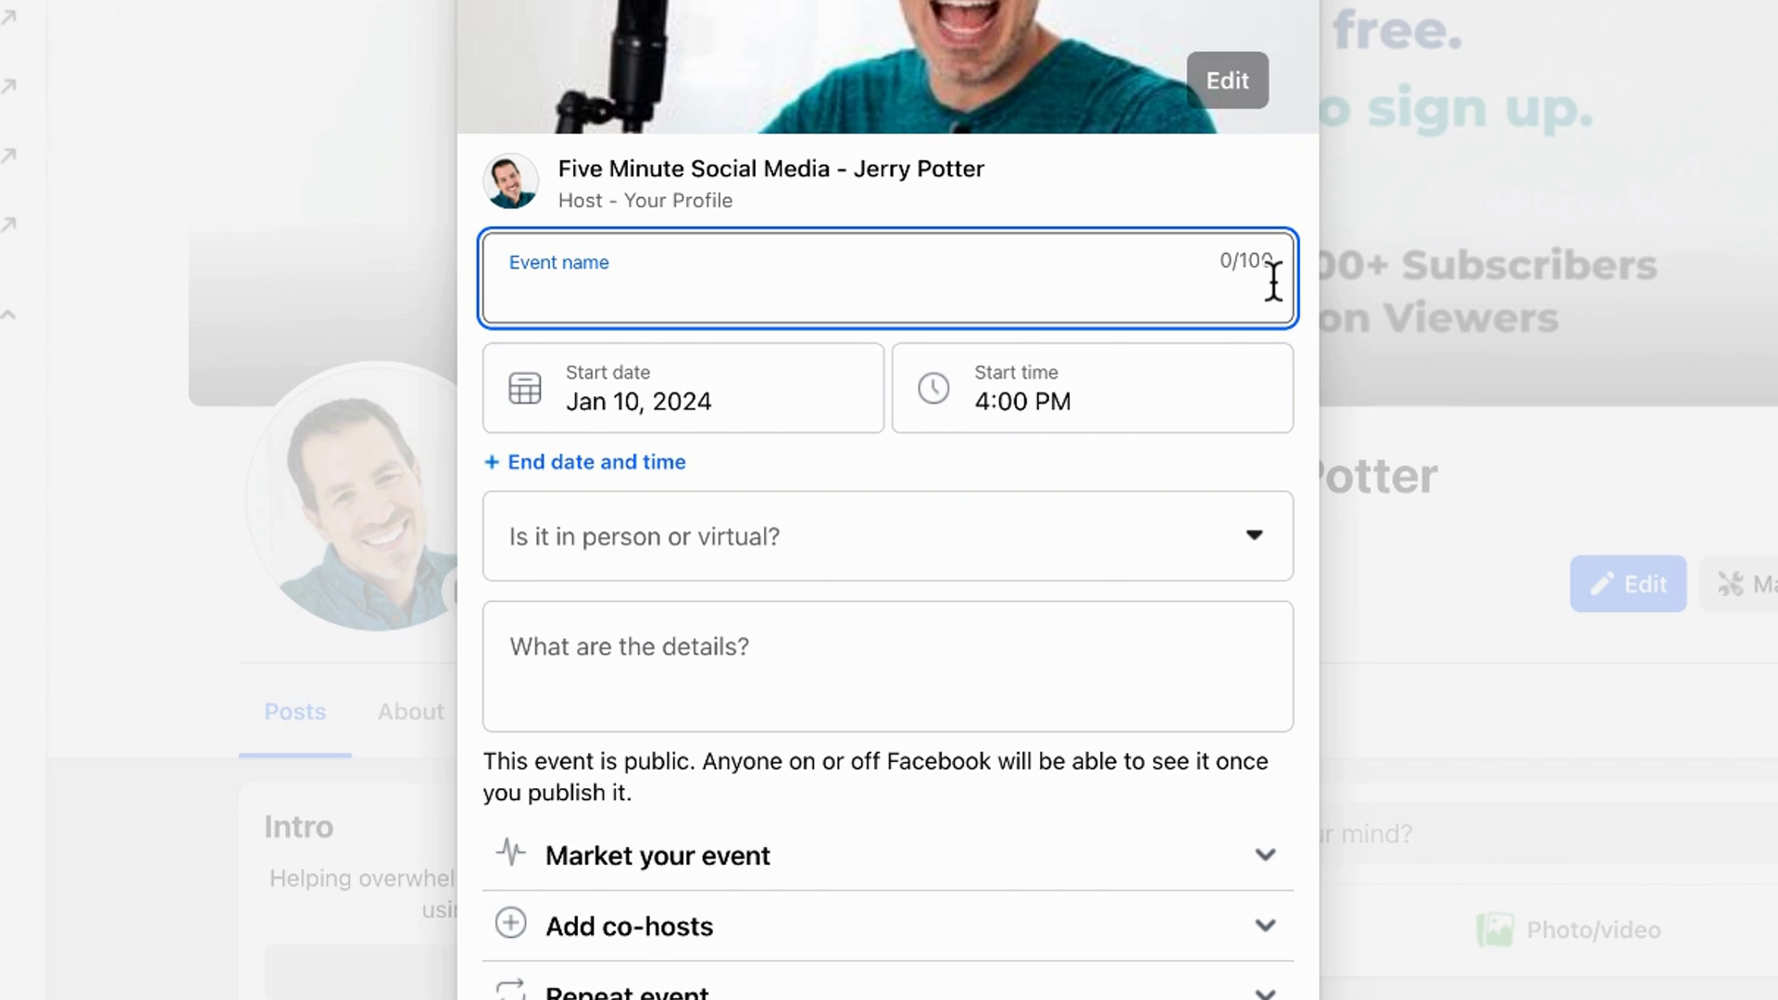
type("The 24th Annual Royal Anniversary Picnic Extravaganza")
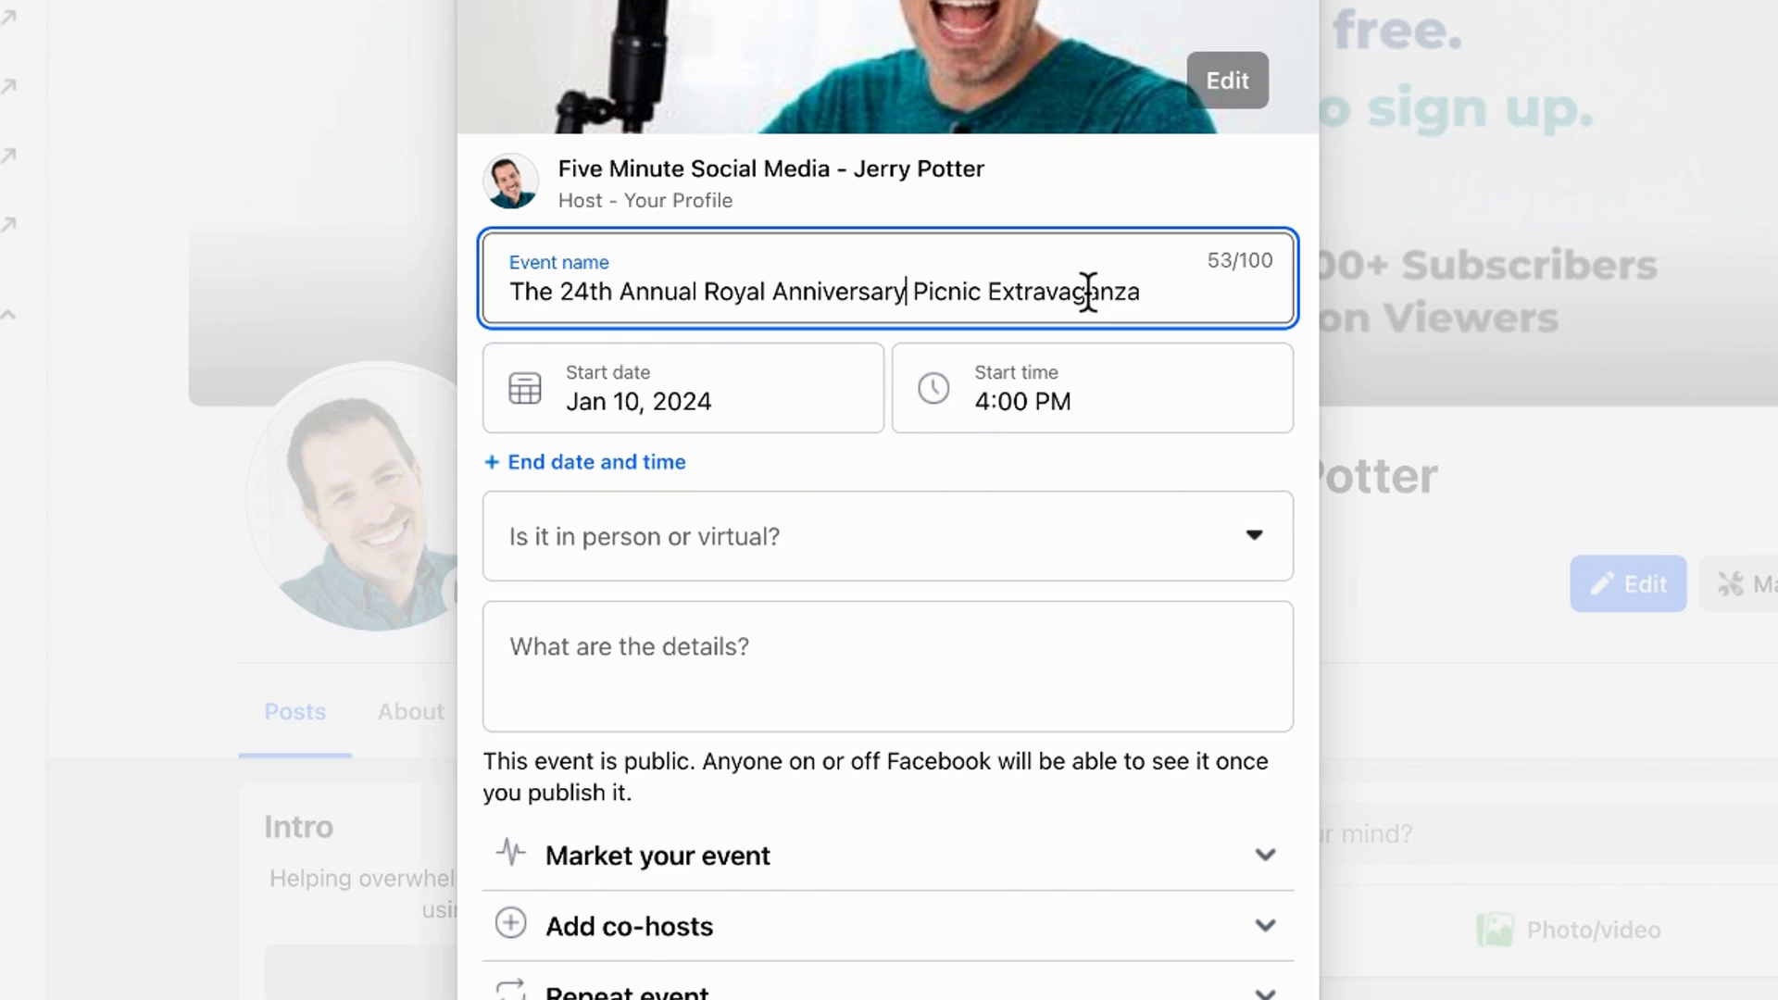
left_click(1159, 293)
left_click_drag(774, 294, 1181, 301)
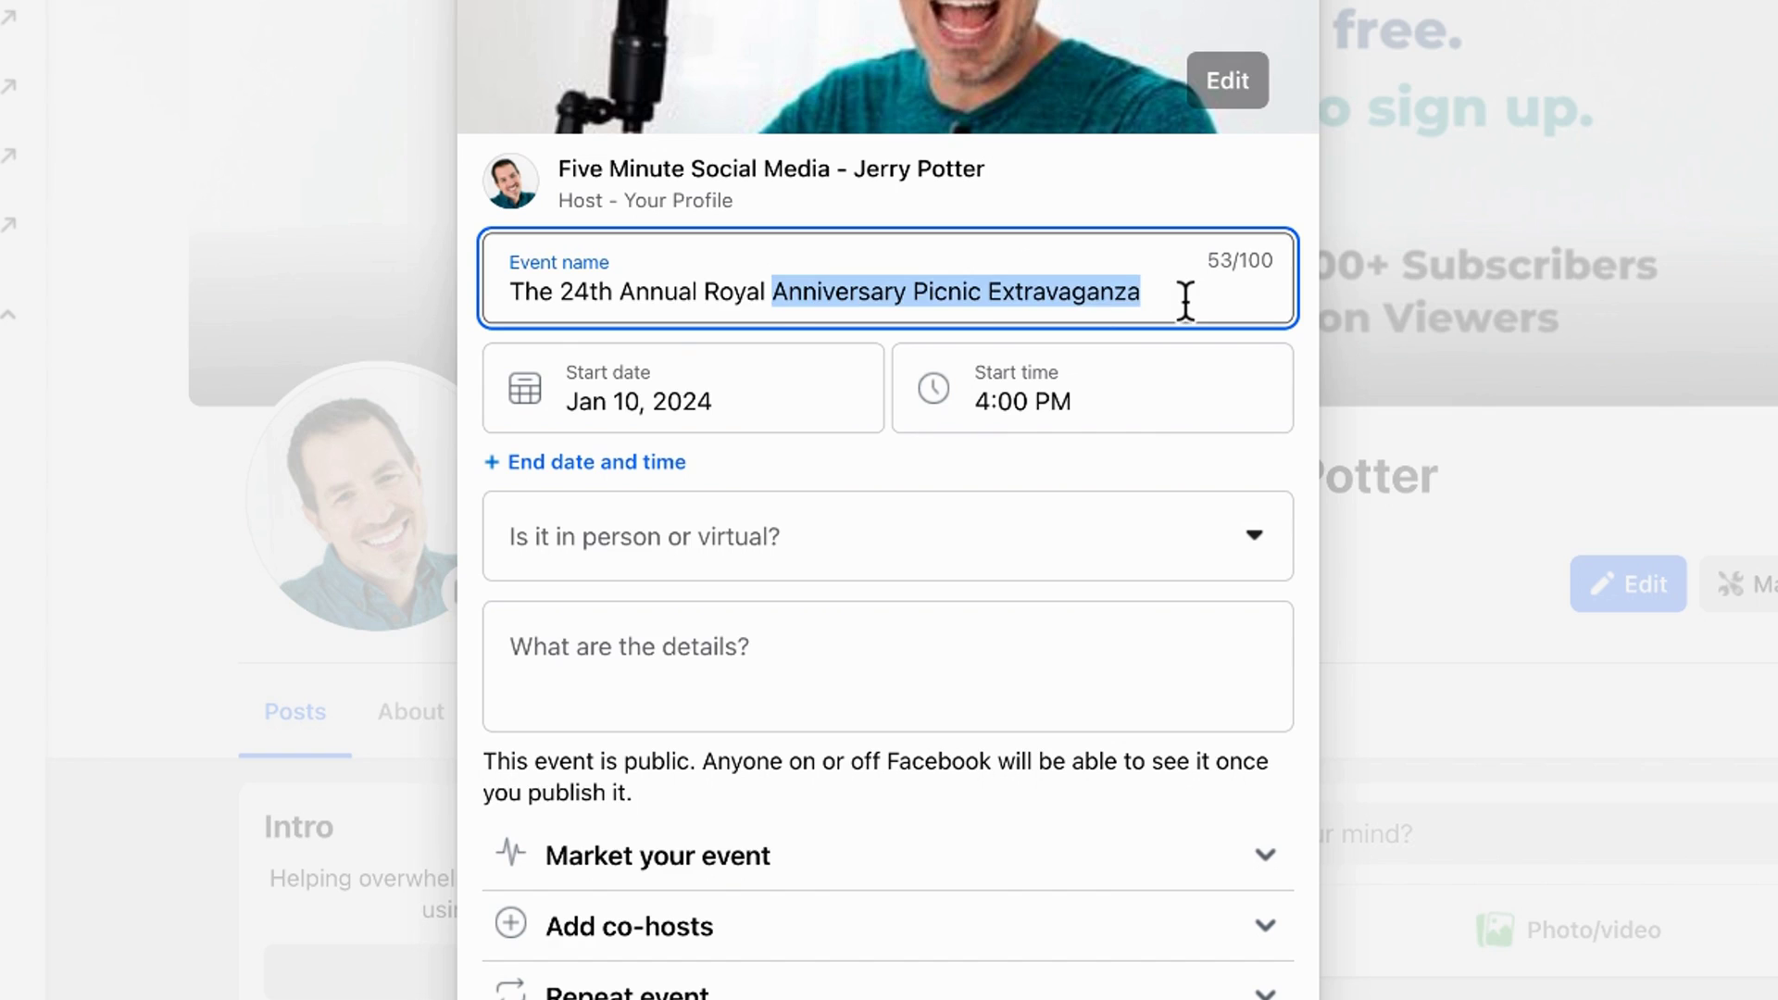
key("BackSpace")
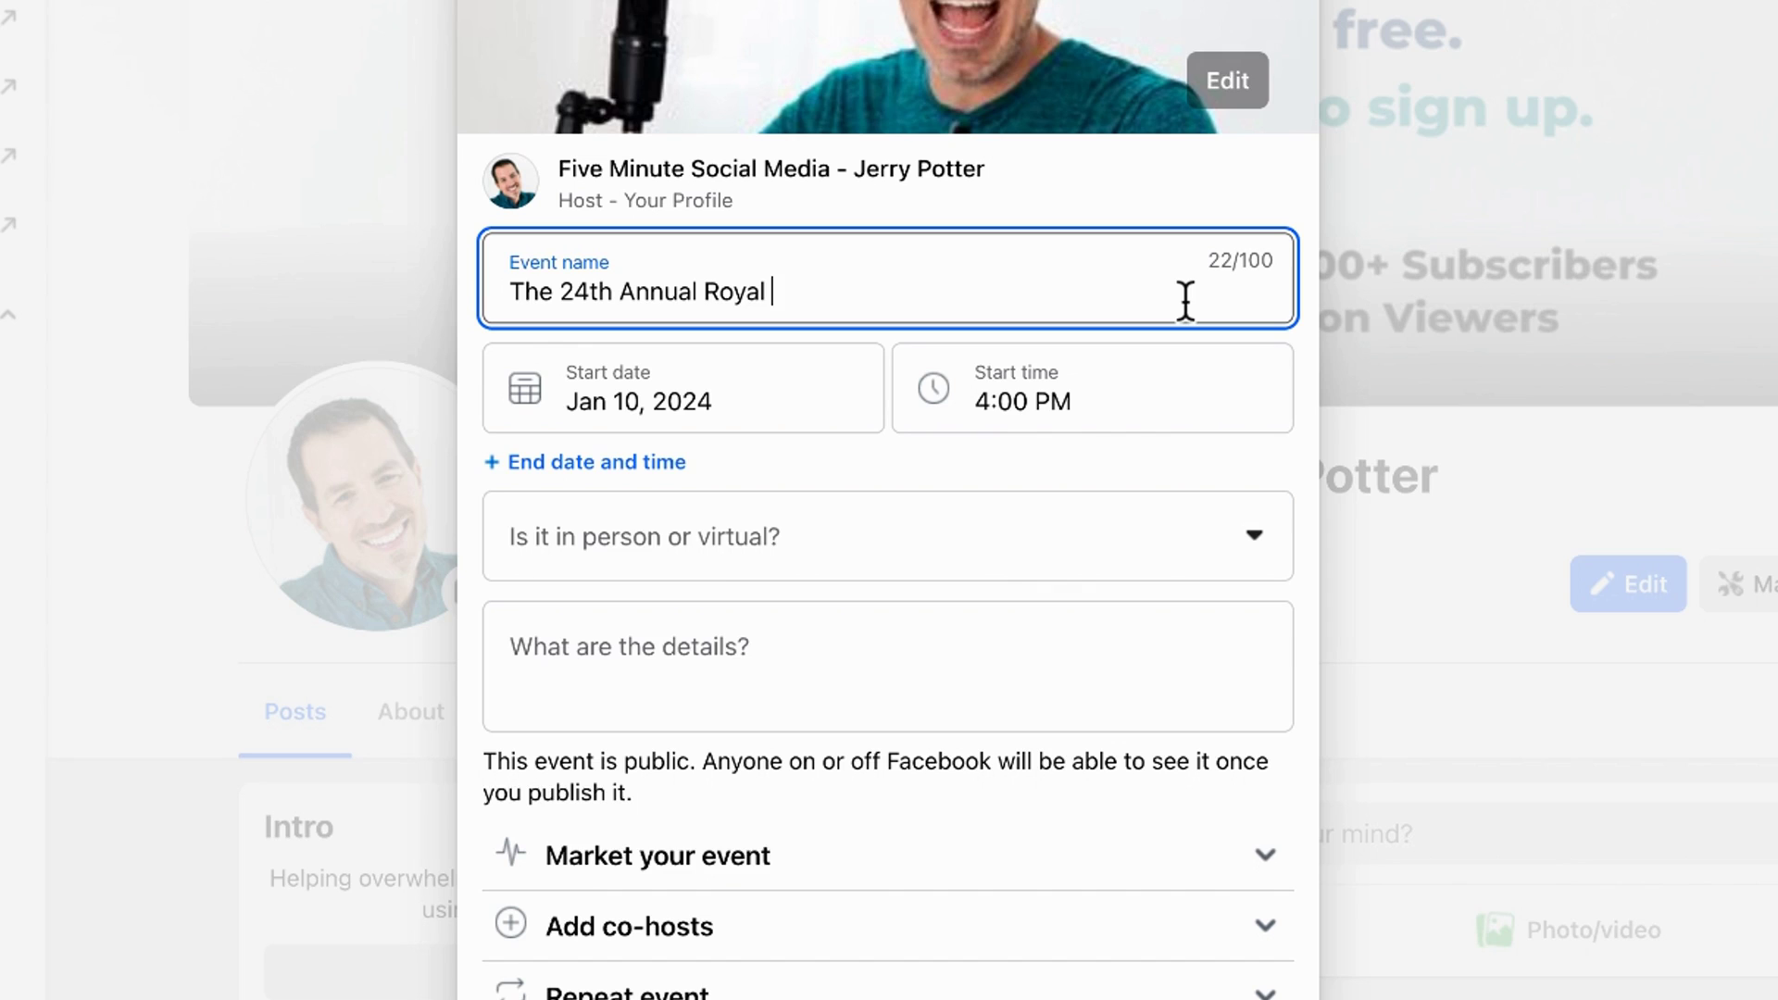
key("ctrl+z")
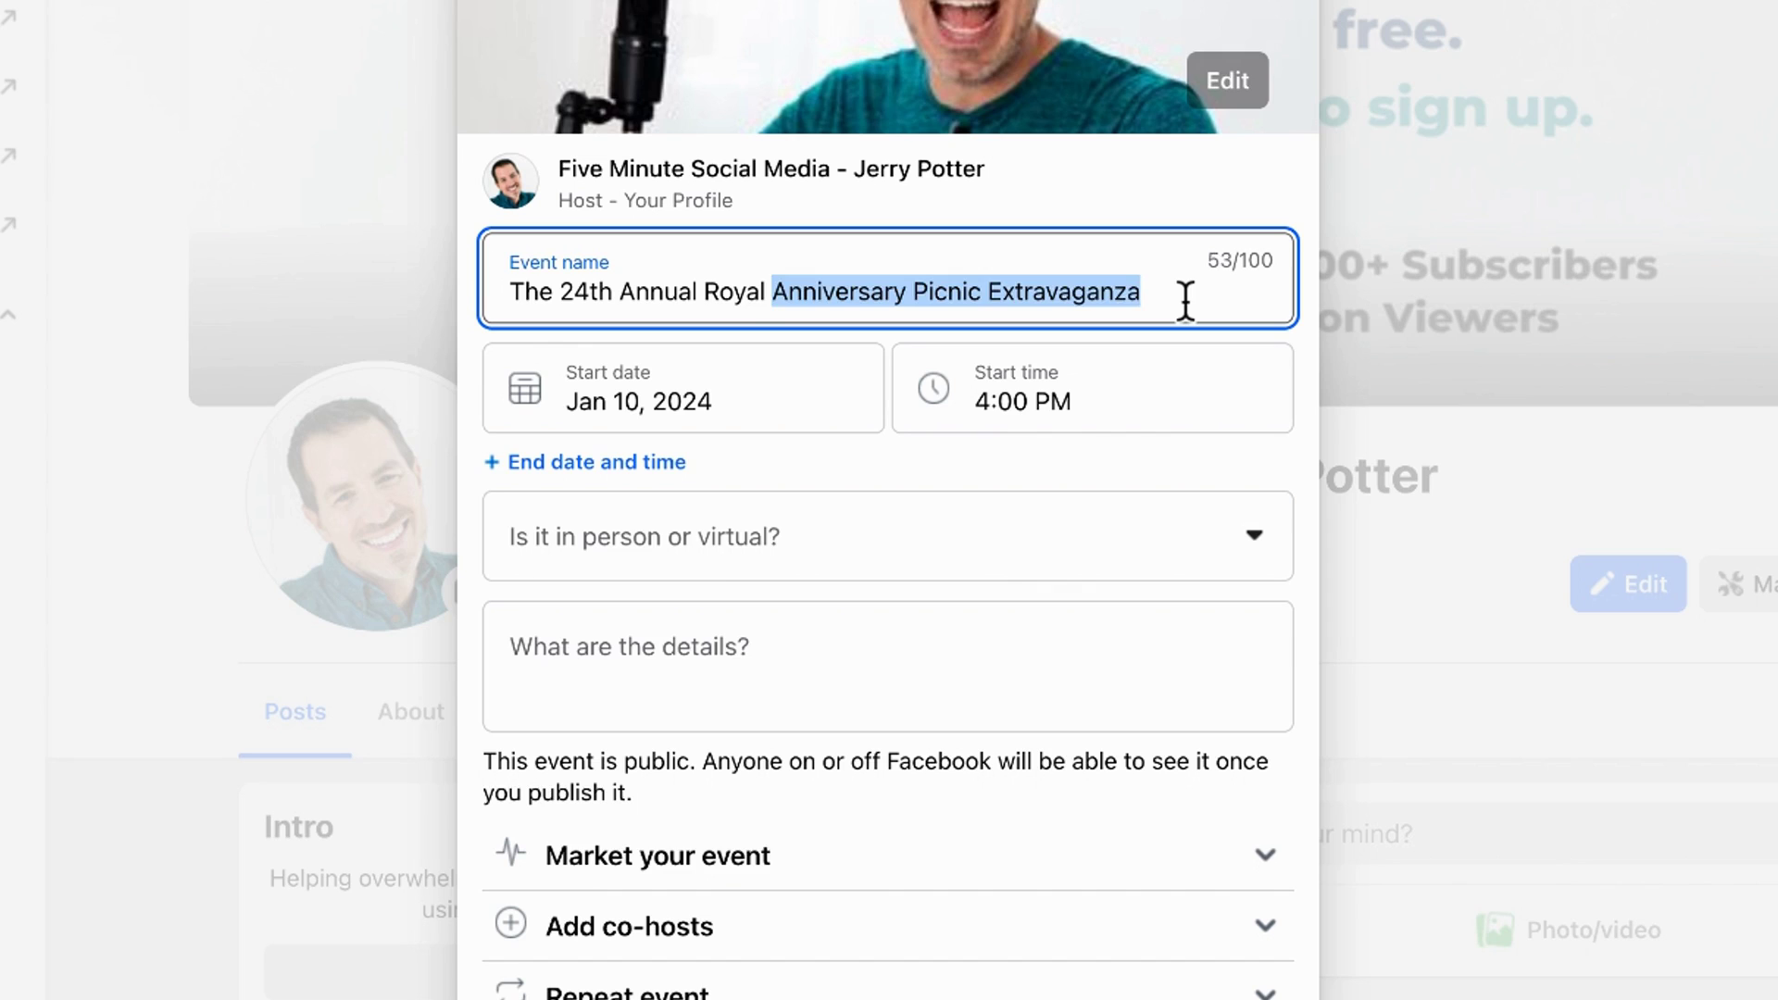
left_click(1035, 301)
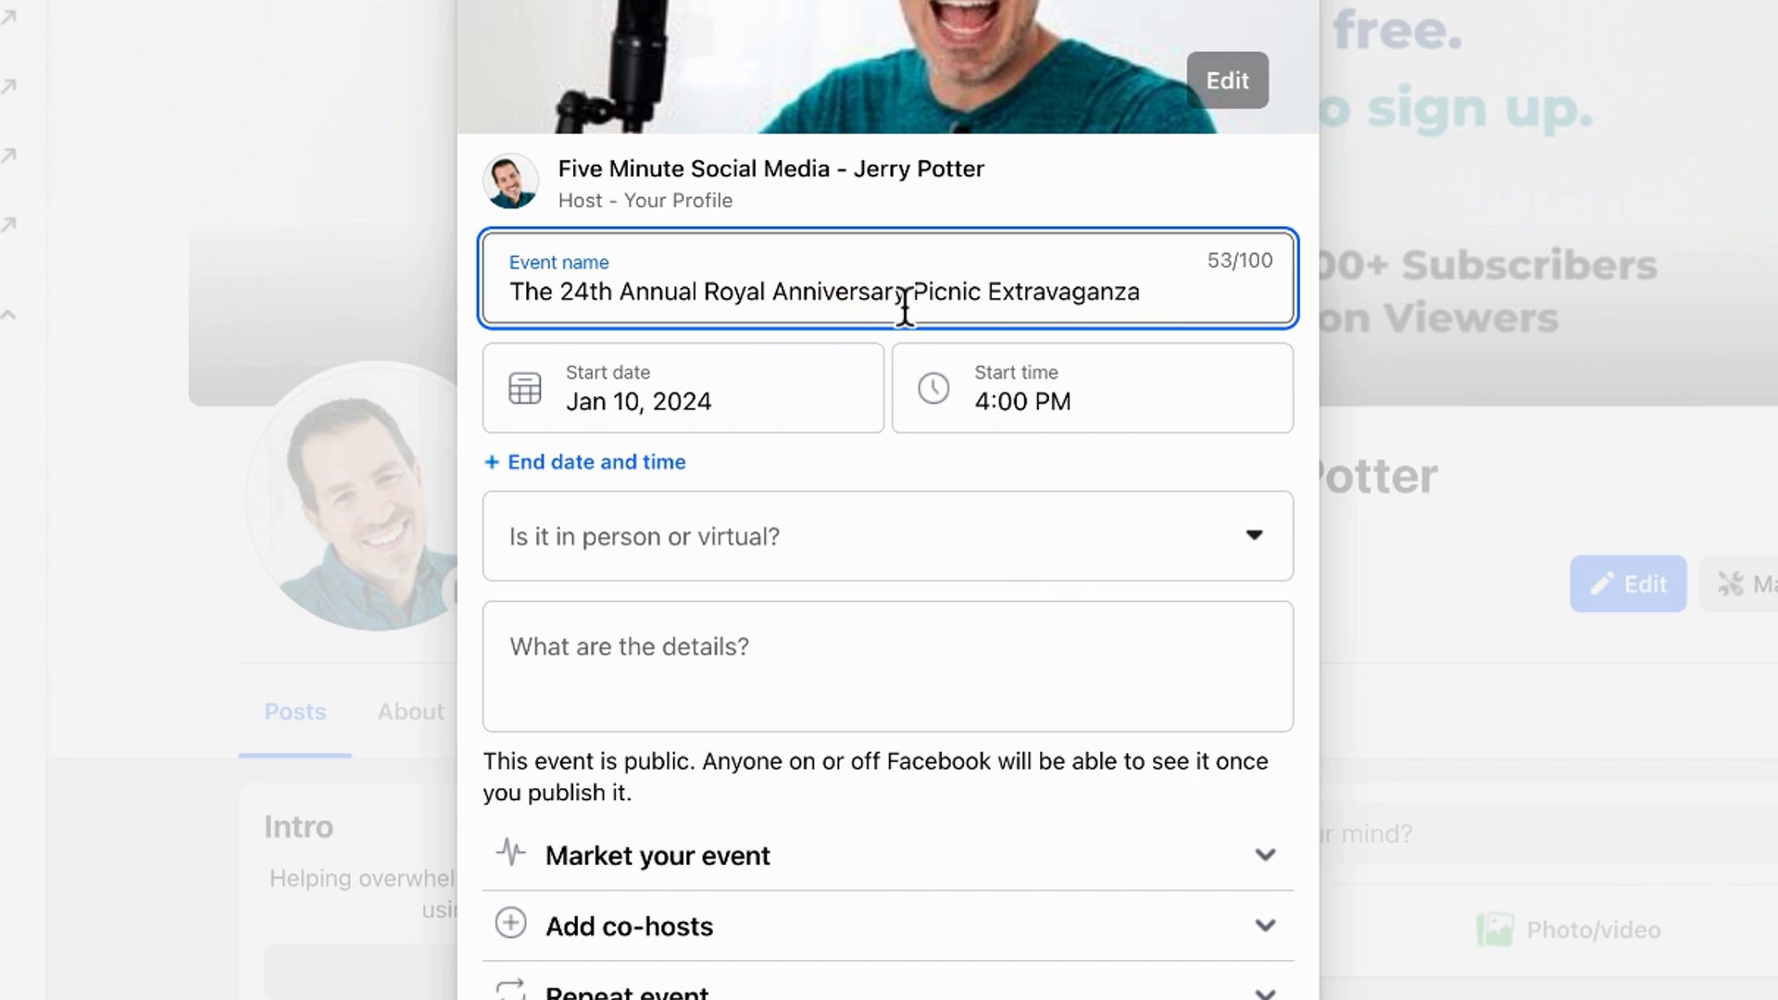
Step: Reorder the title to 'Picnic Extravaganza (The 24th Annual Royal)'
left_click_drag(912, 290, 457, 287)
key("ctrl+c")
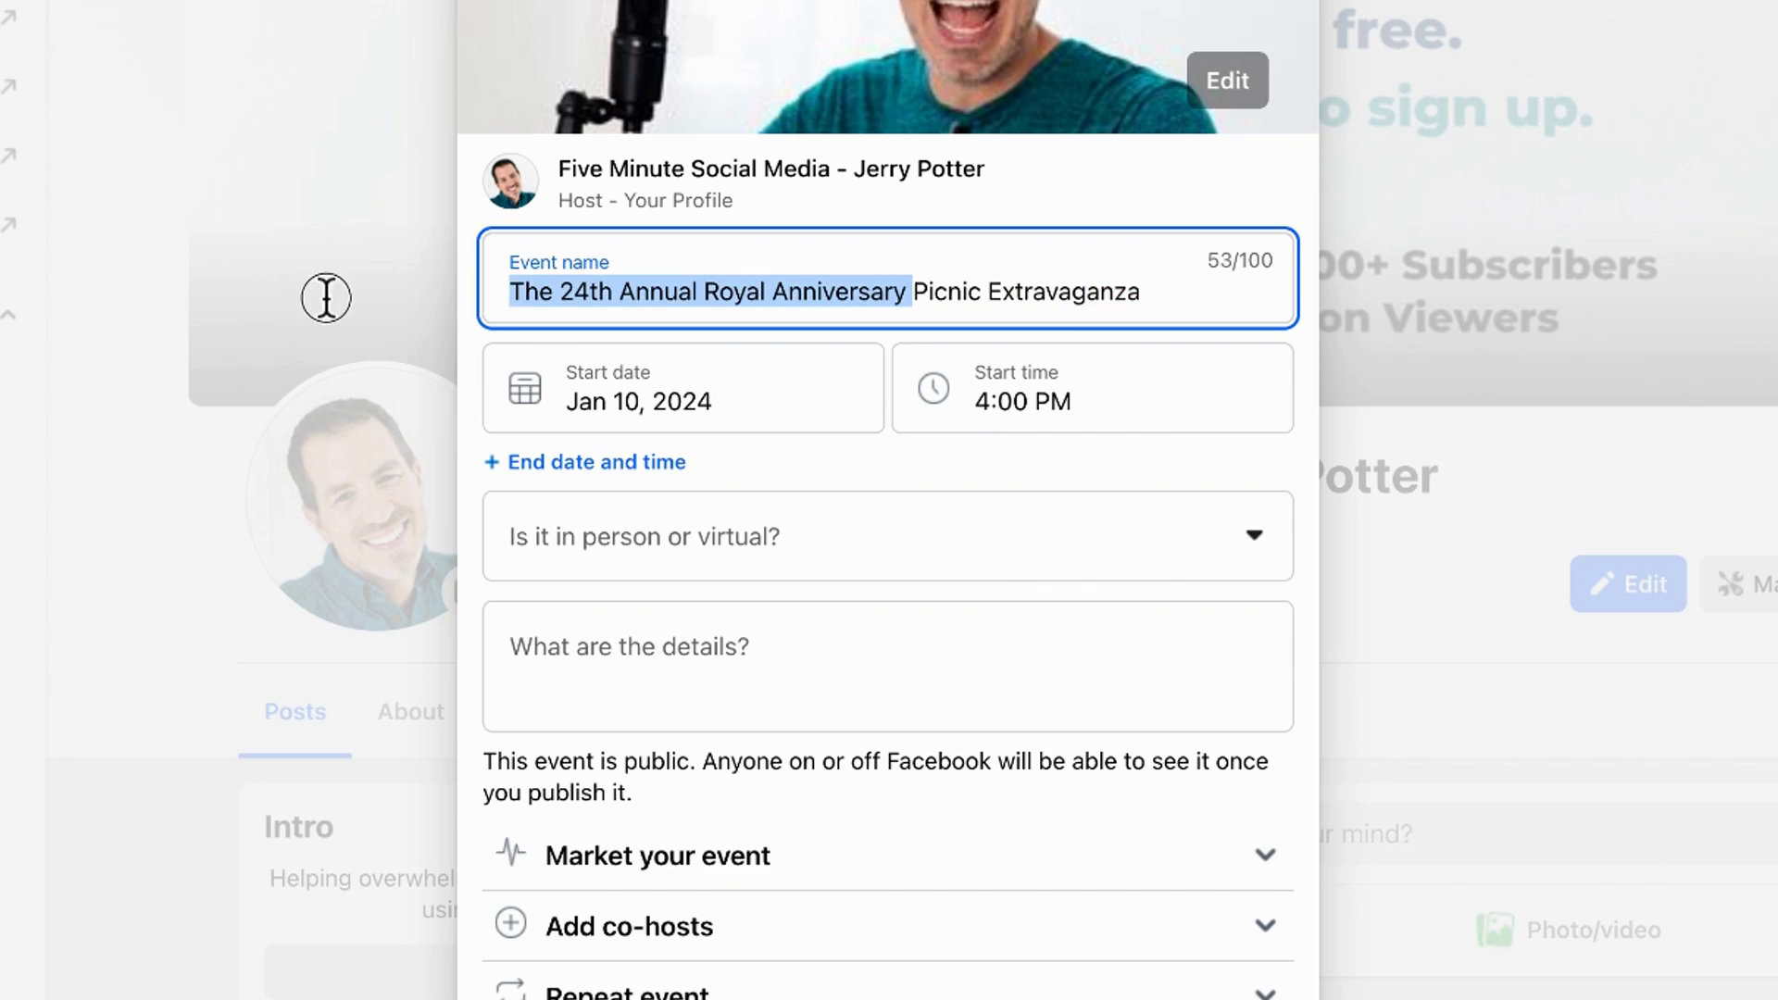
key("BackSpace")
left_click(824, 294)
type("(")
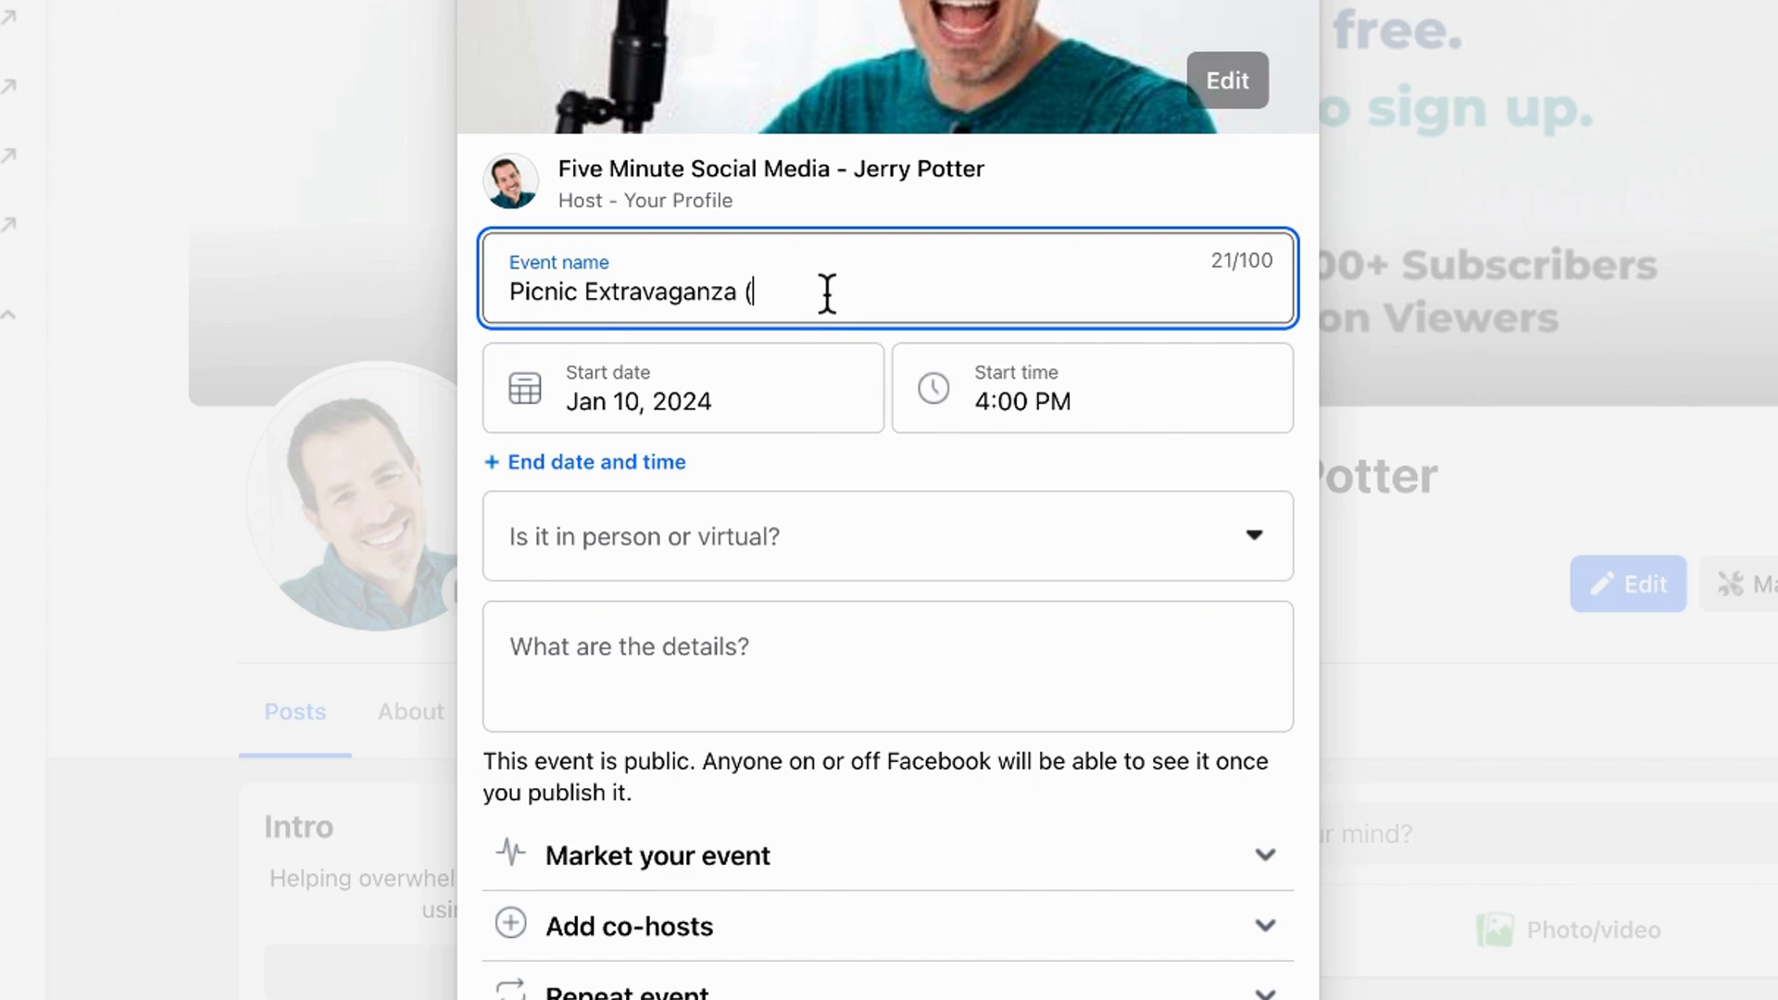
key("ctrl+v")
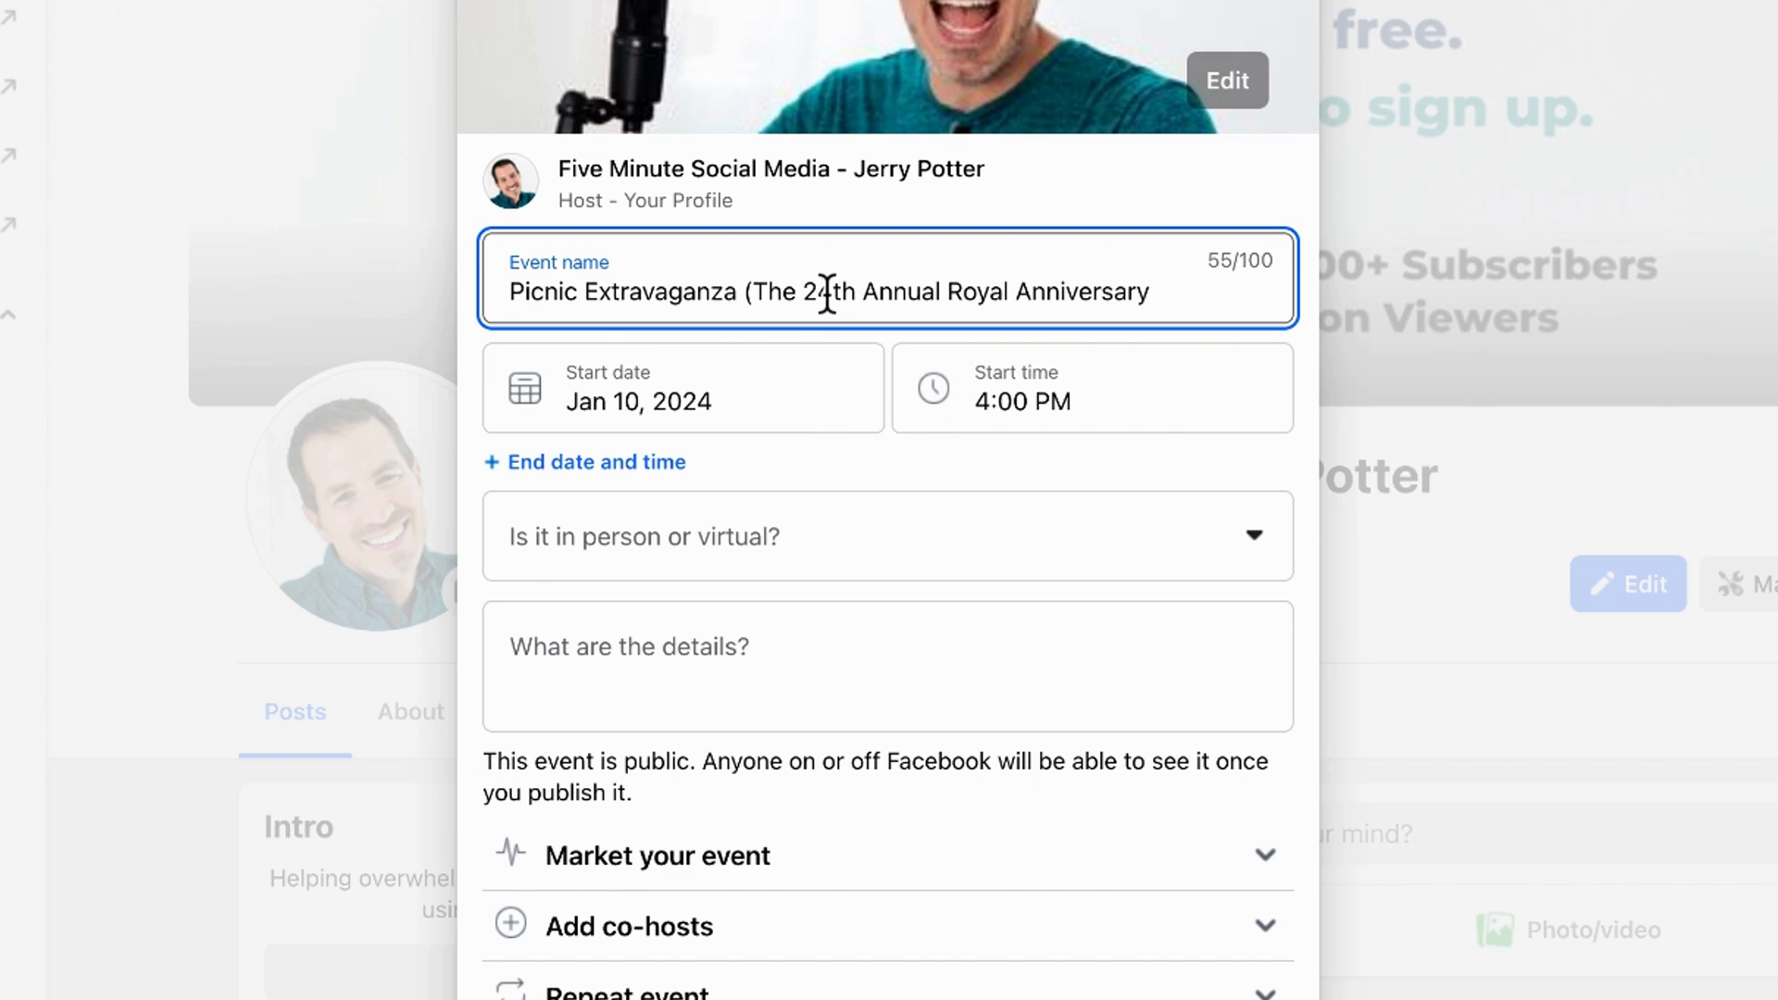
key("BackSpace")
type(")")
key("BackSpace")
key("BackSpace")
key("BackSpace")
key("BackSpace")
key("BackSpace")
key("BackSpace")
key("BackSpace")
key("BackSpace")
key("BackSpace")
key("BackSpace")
key("BackSpace")
key("BackSpace")
key("BackSpace")
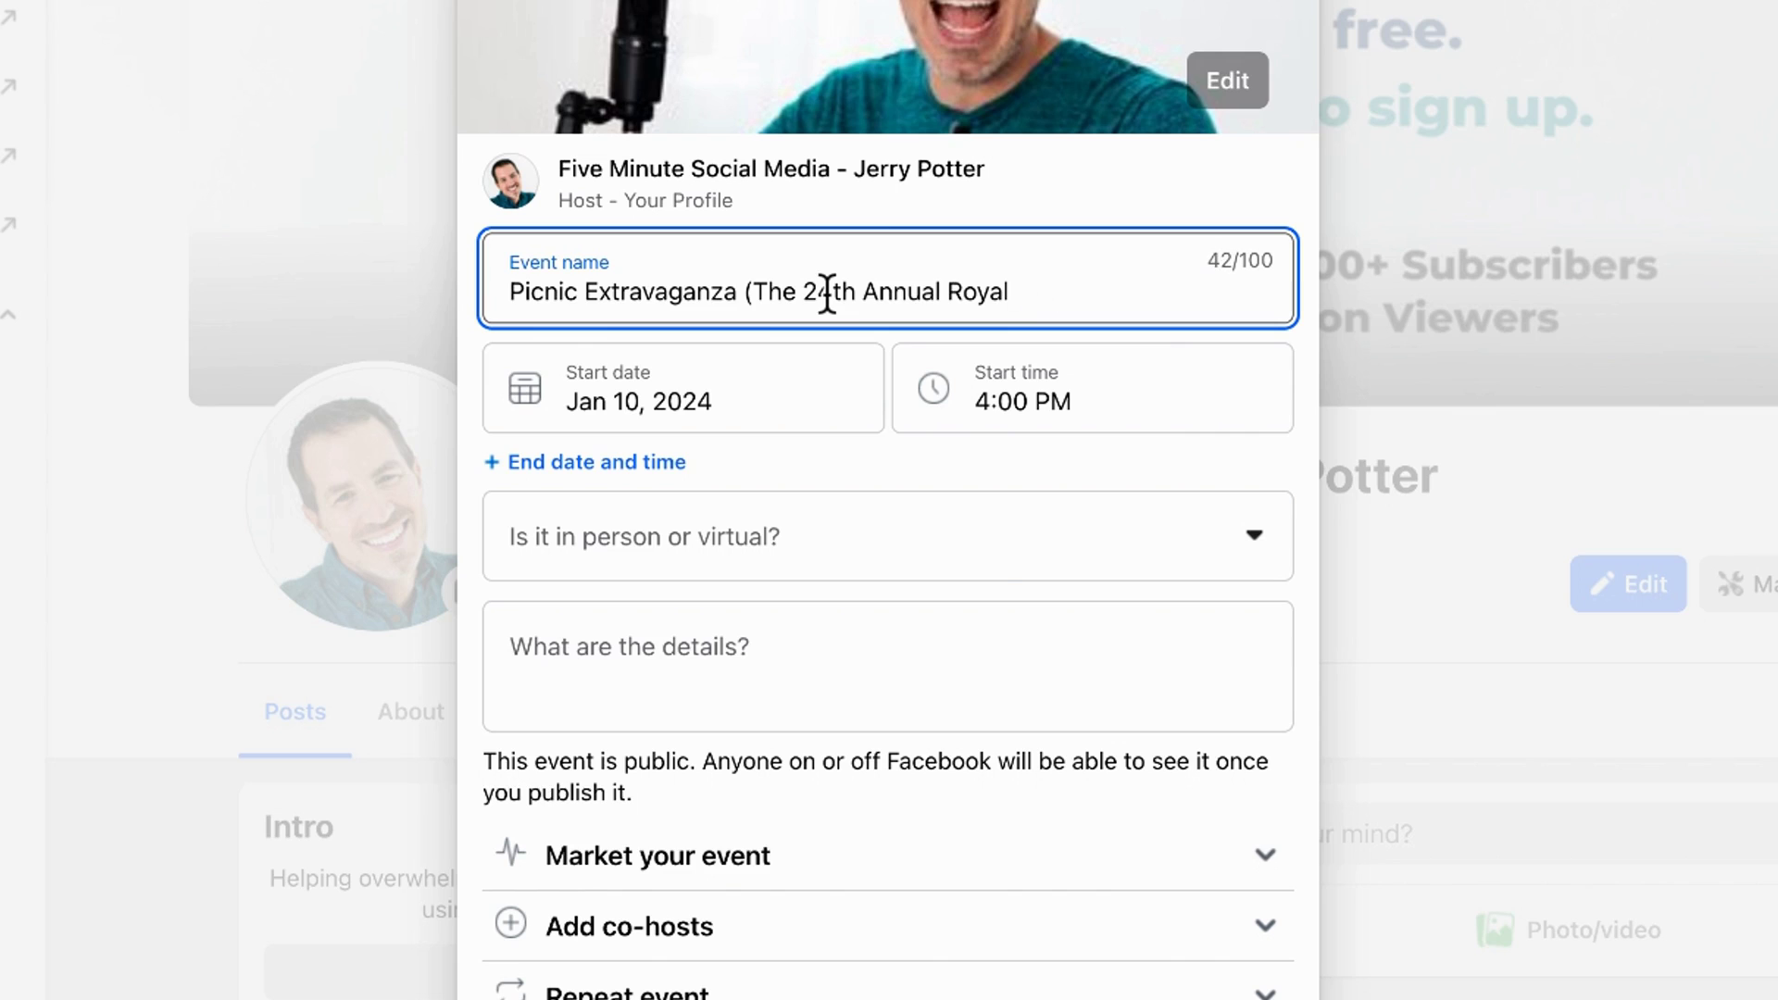
type(")")
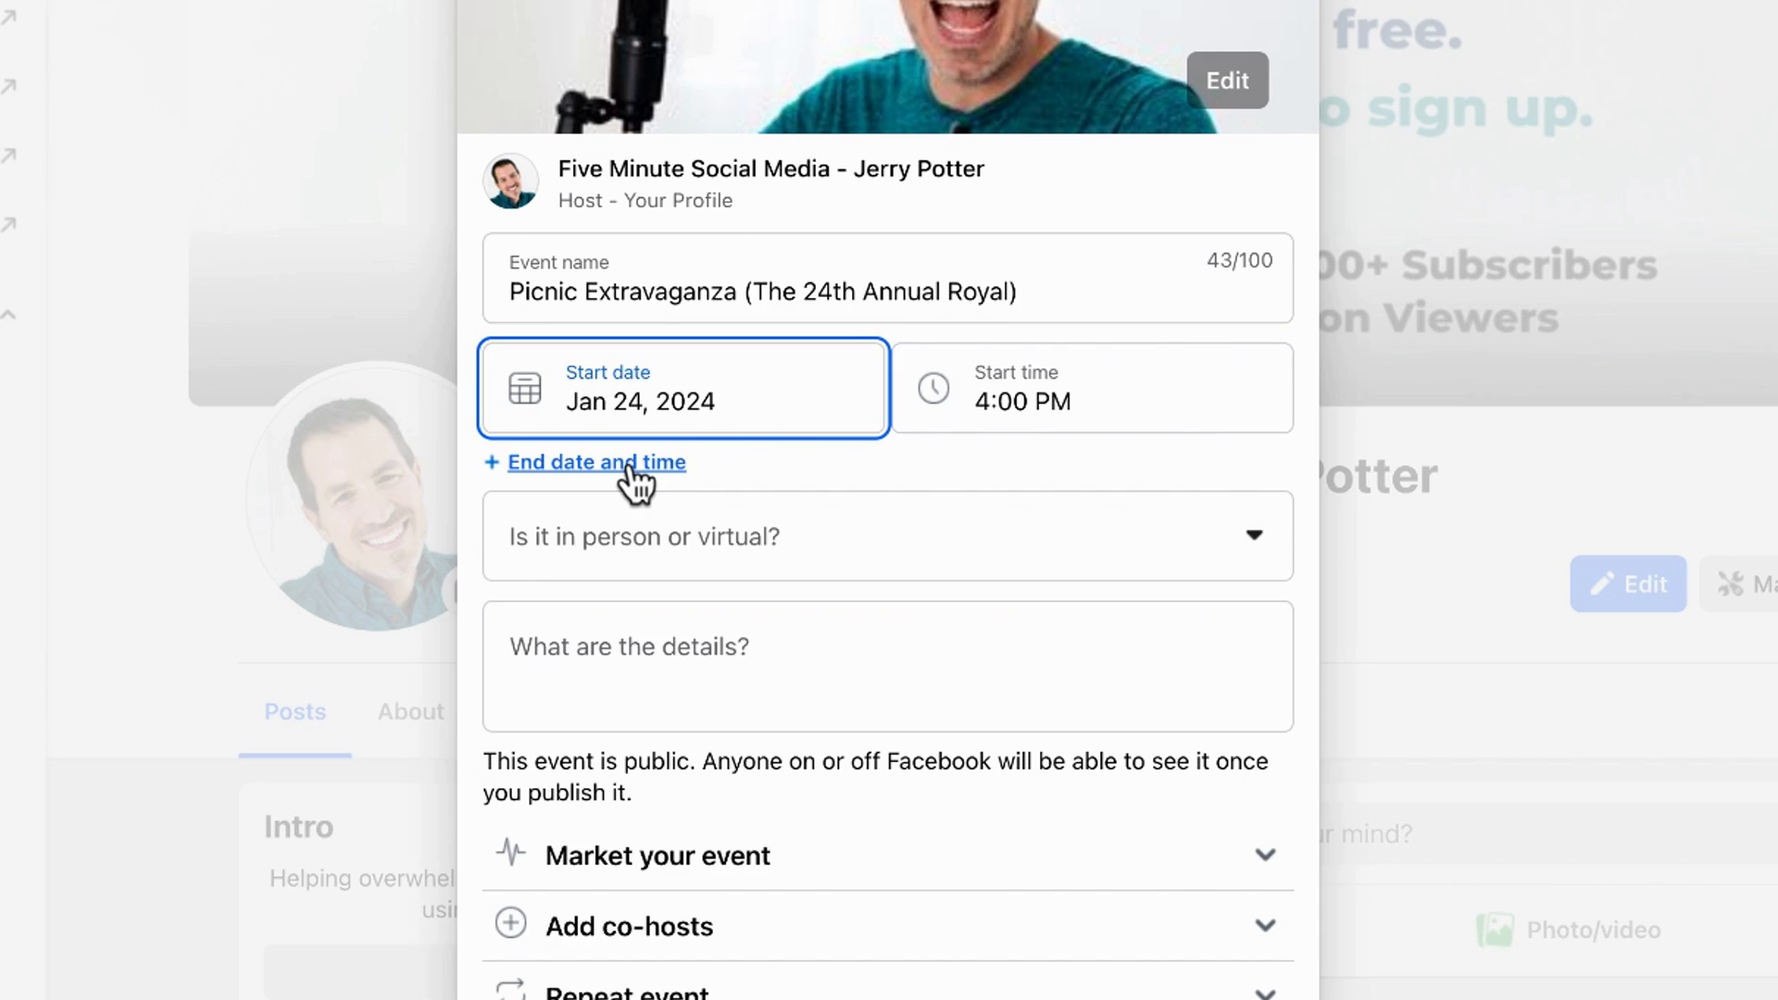
Step: Add an end time of 7:00 PM on Jan 24, 2024
left_click(636, 463)
left_click(1032, 471)
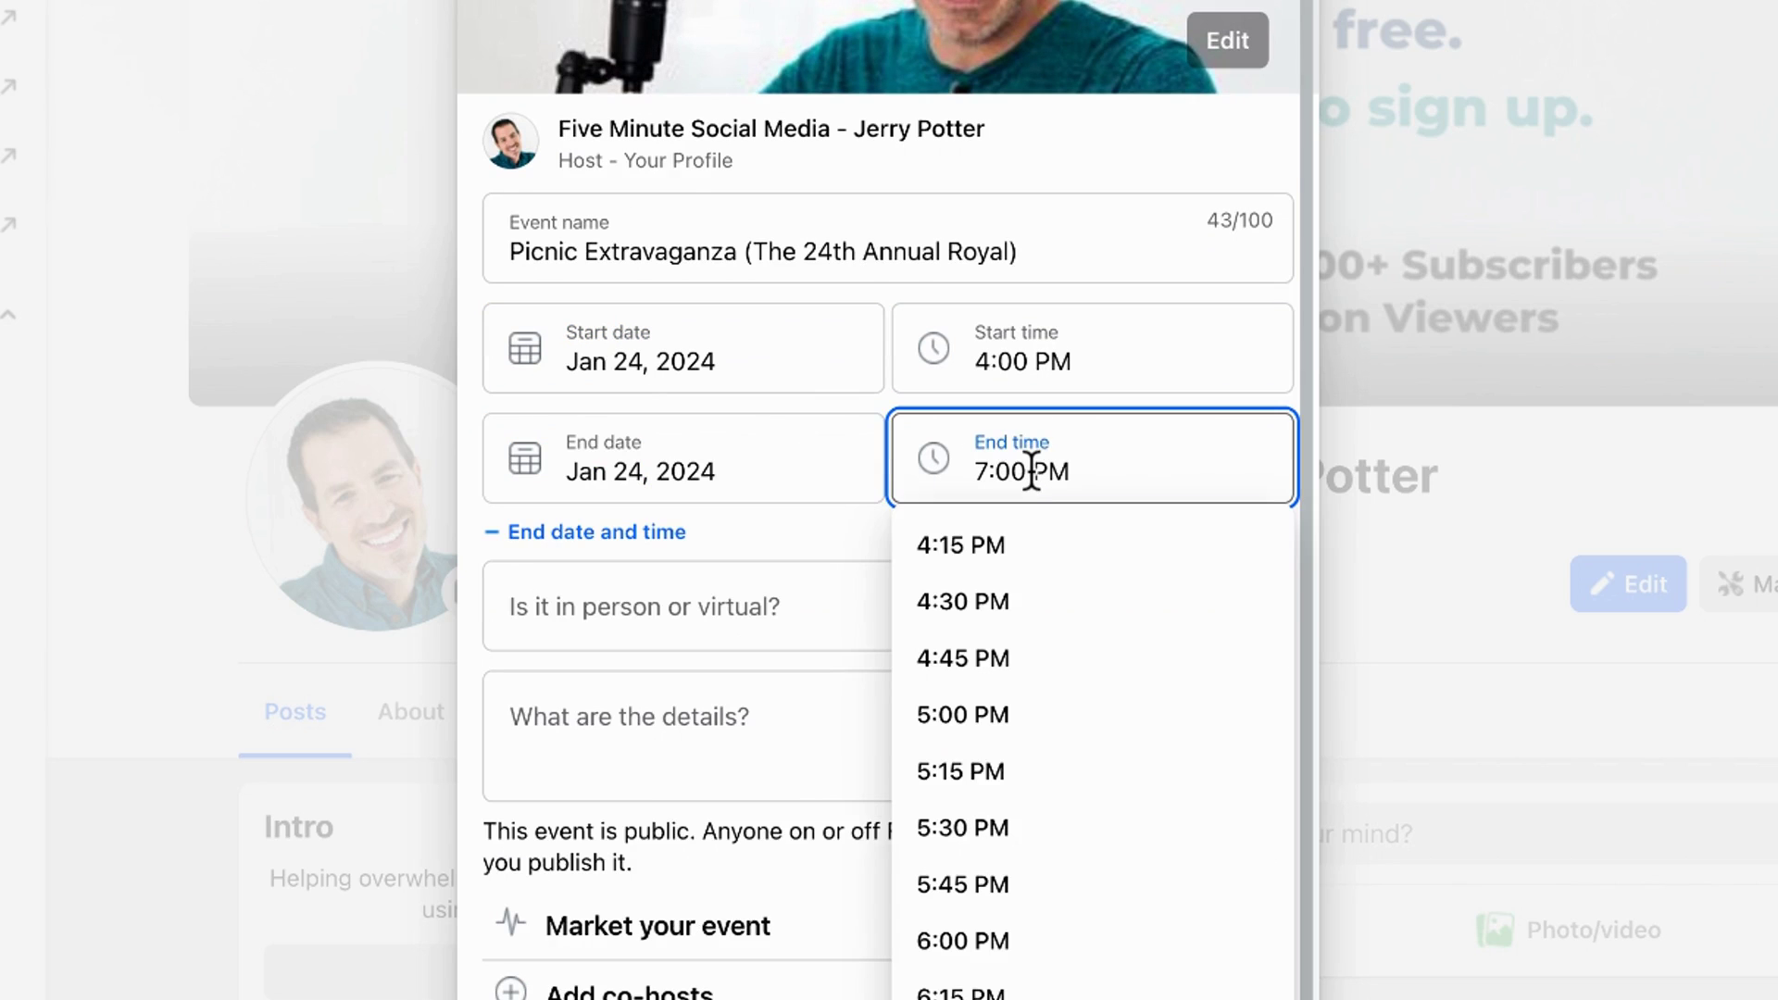
left_click(998, 713)
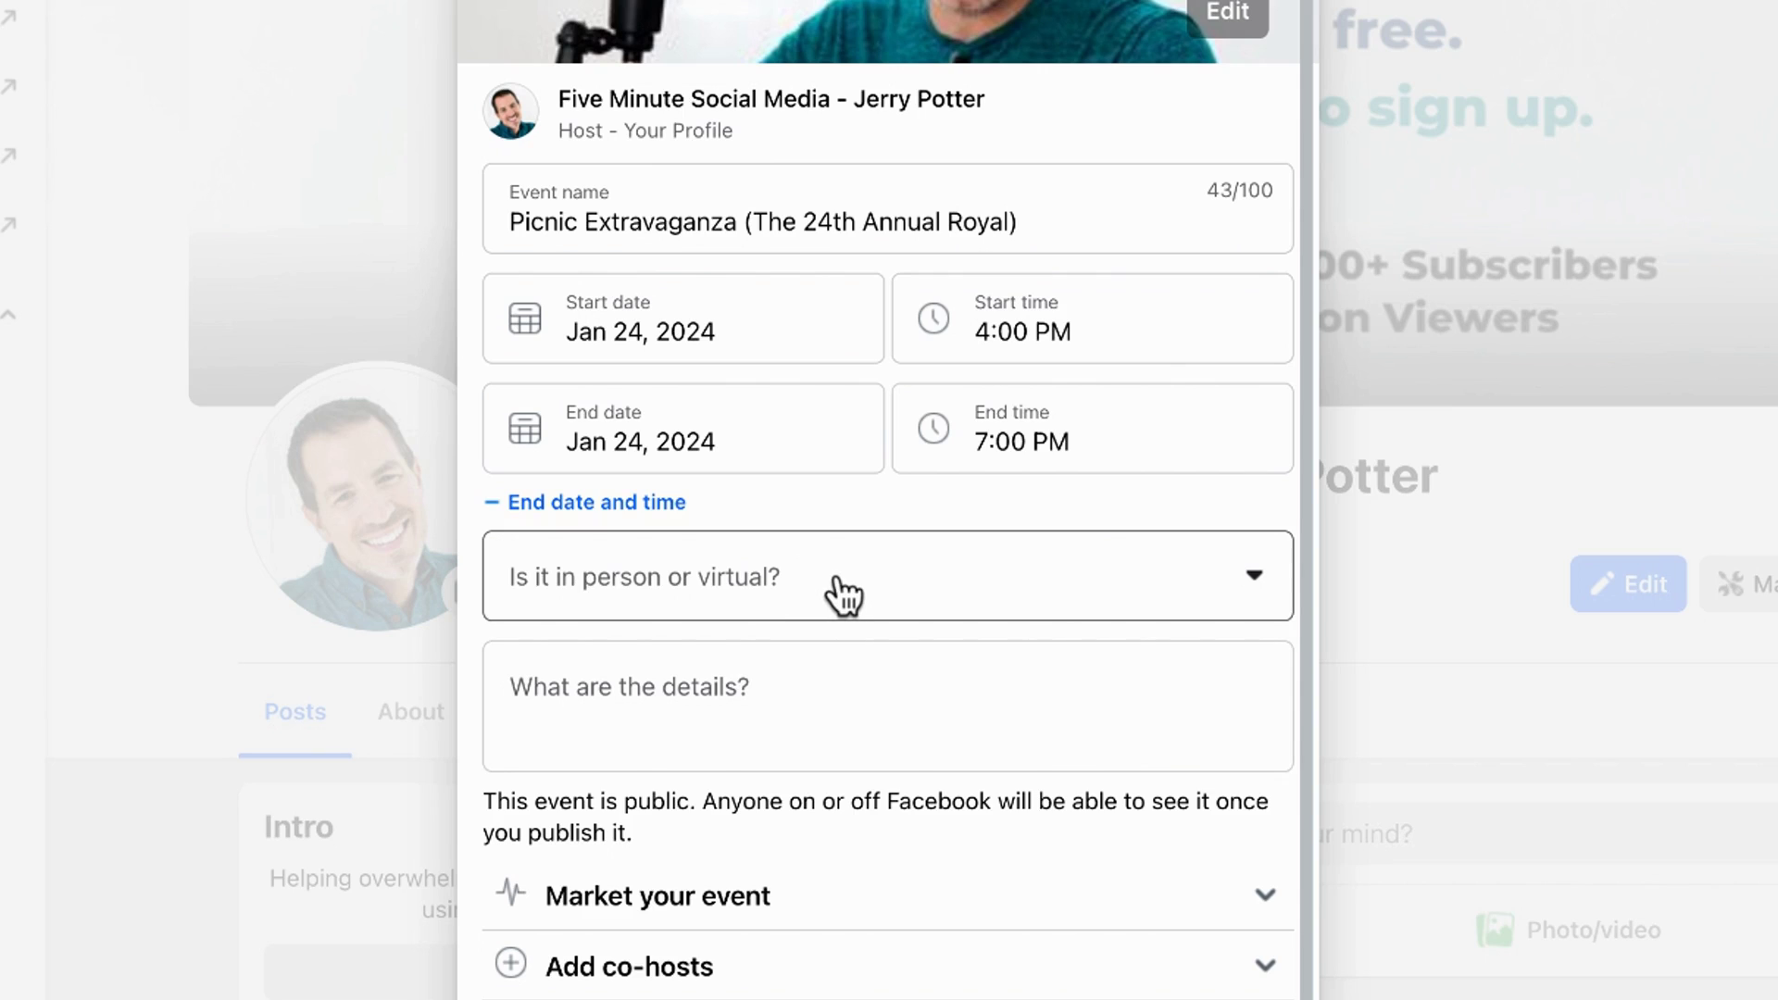
Step: Set the event to In person
left_click(953, 596)
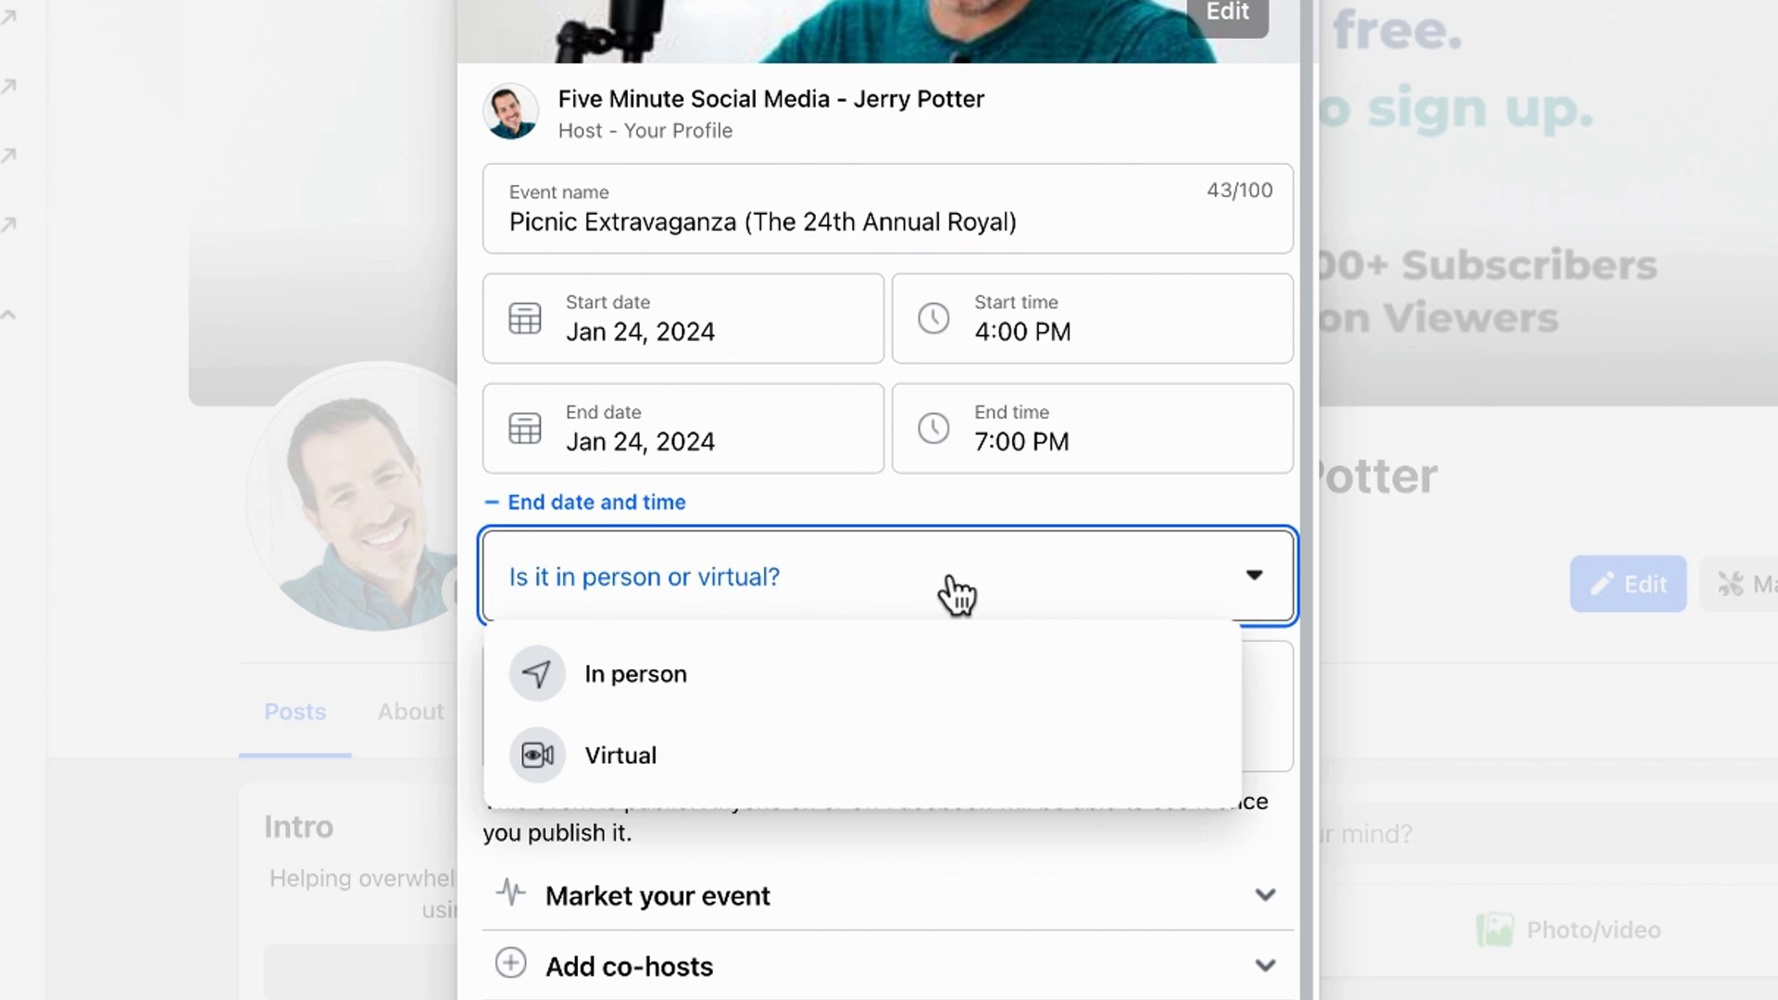
left_click(686, 681)
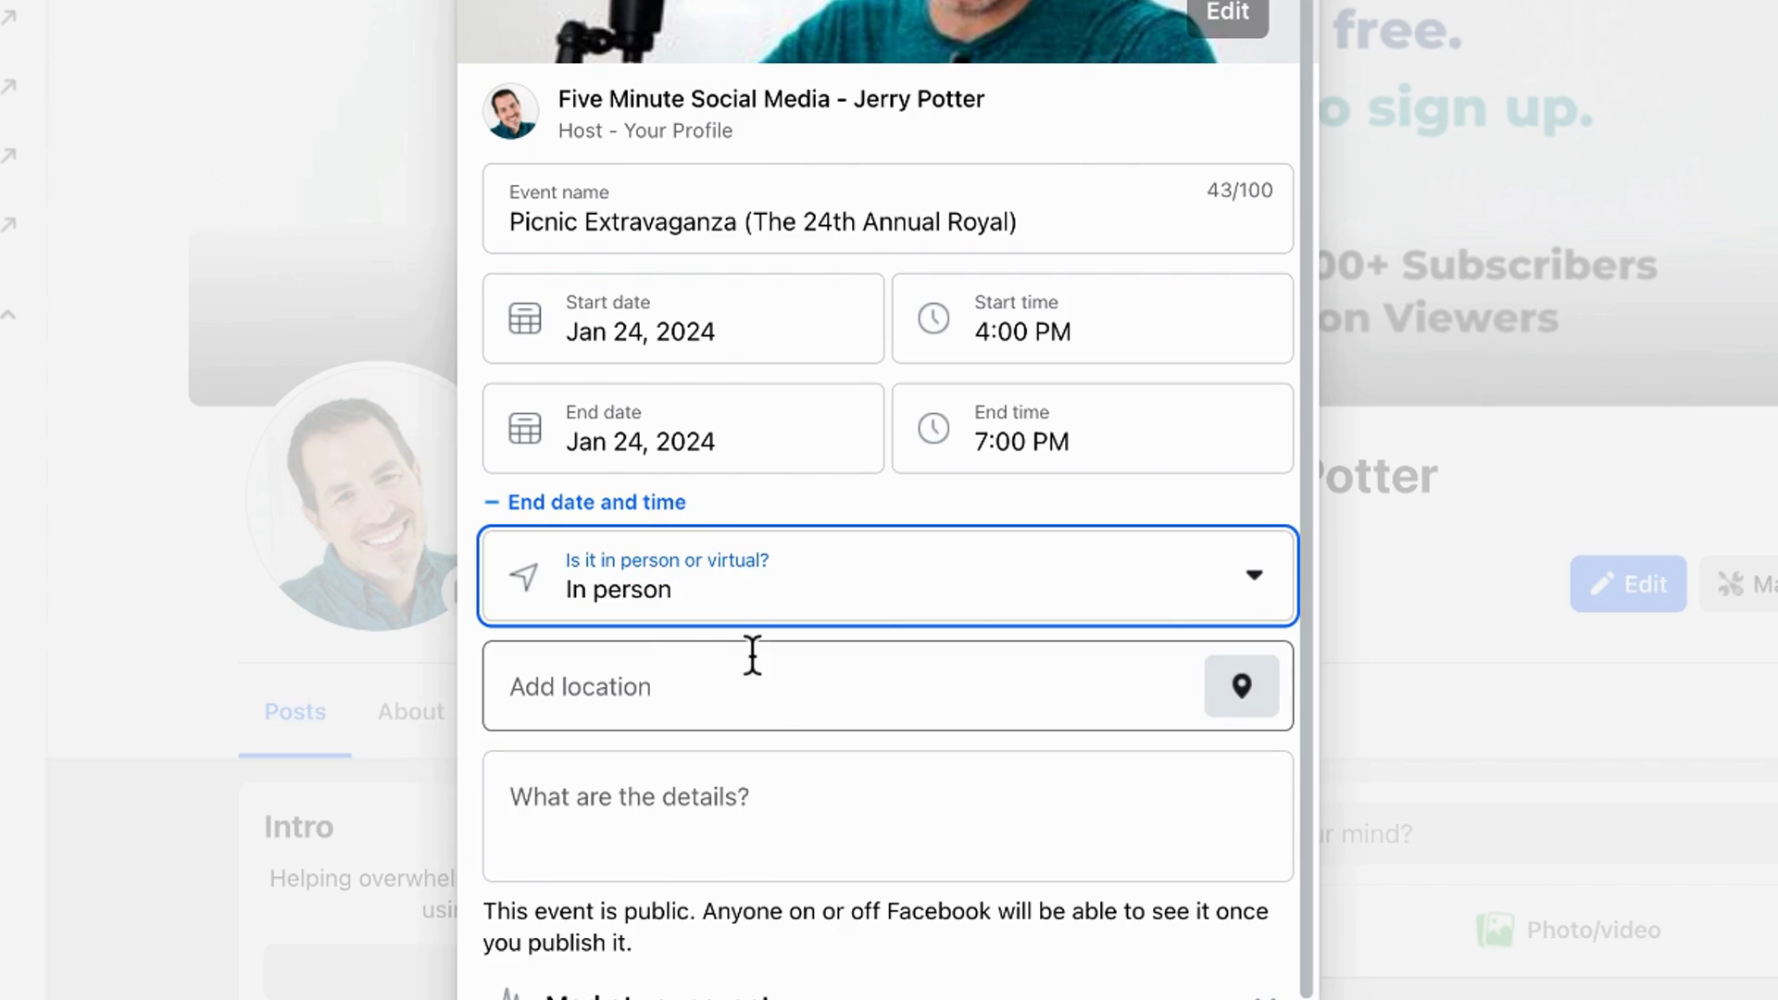
scroll(797, 692, "down", 2)
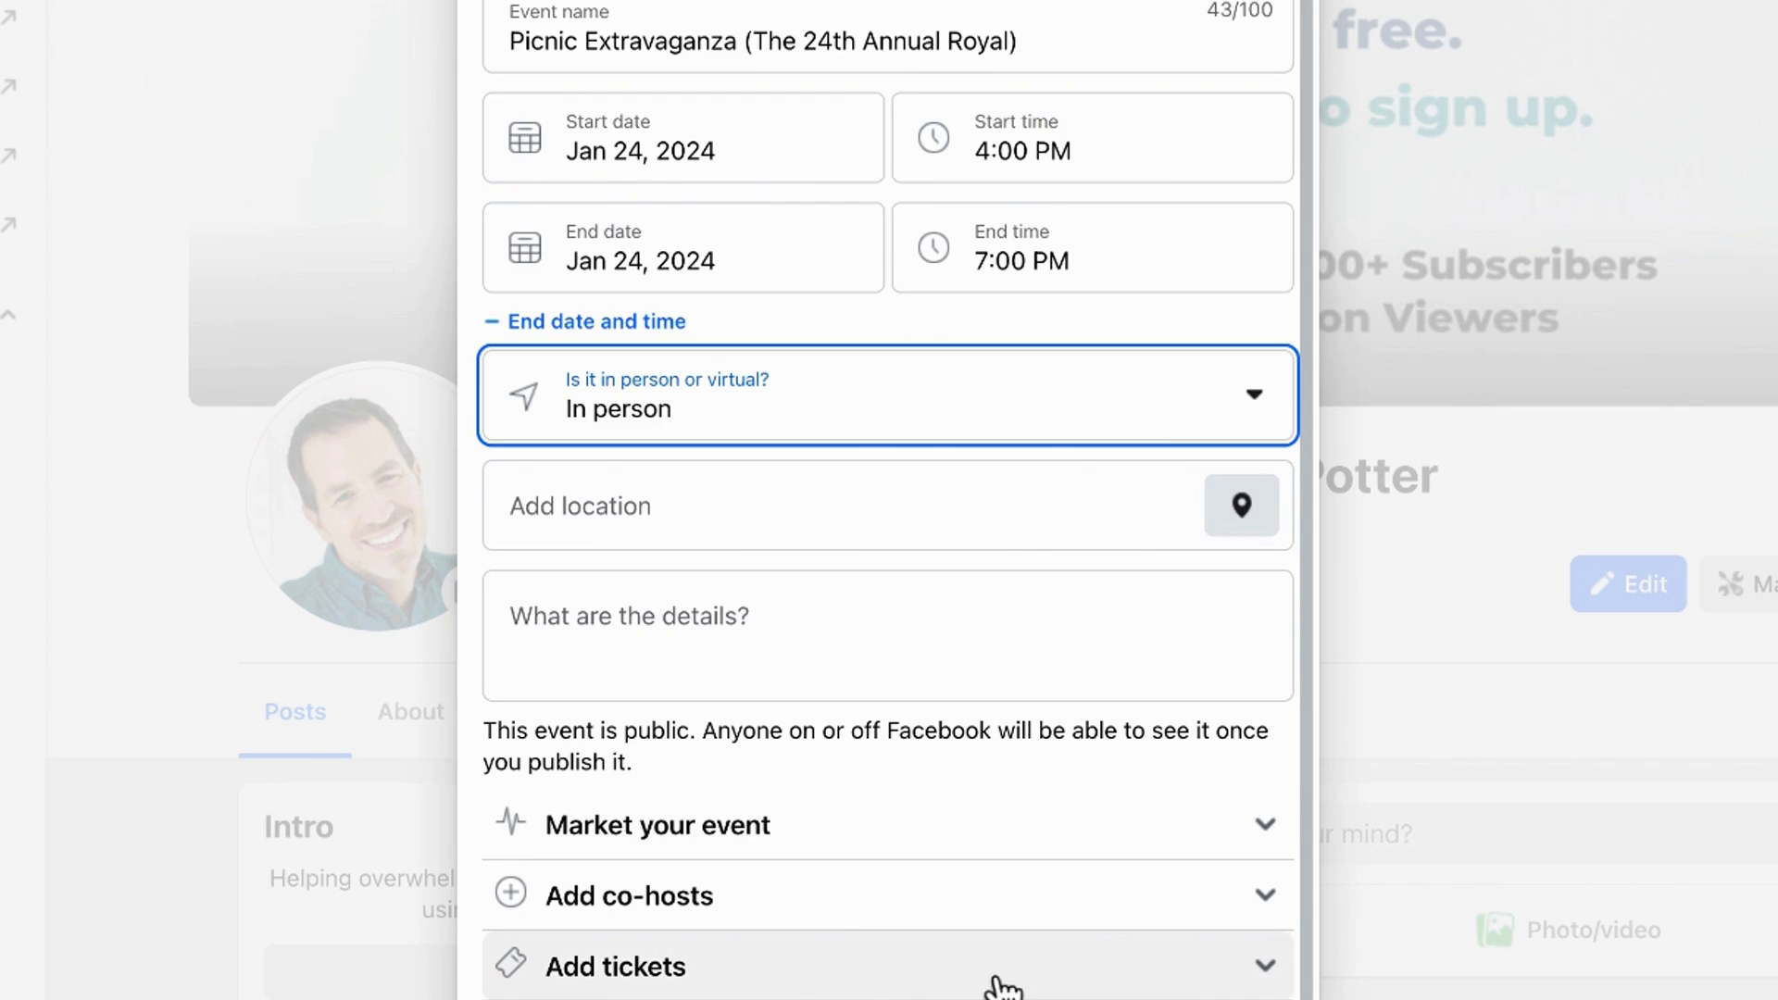
Step: Reveal the Ticket URL field for an external ticket link
left_click(1264, 983)
scroll(953, 996, "down", 1)
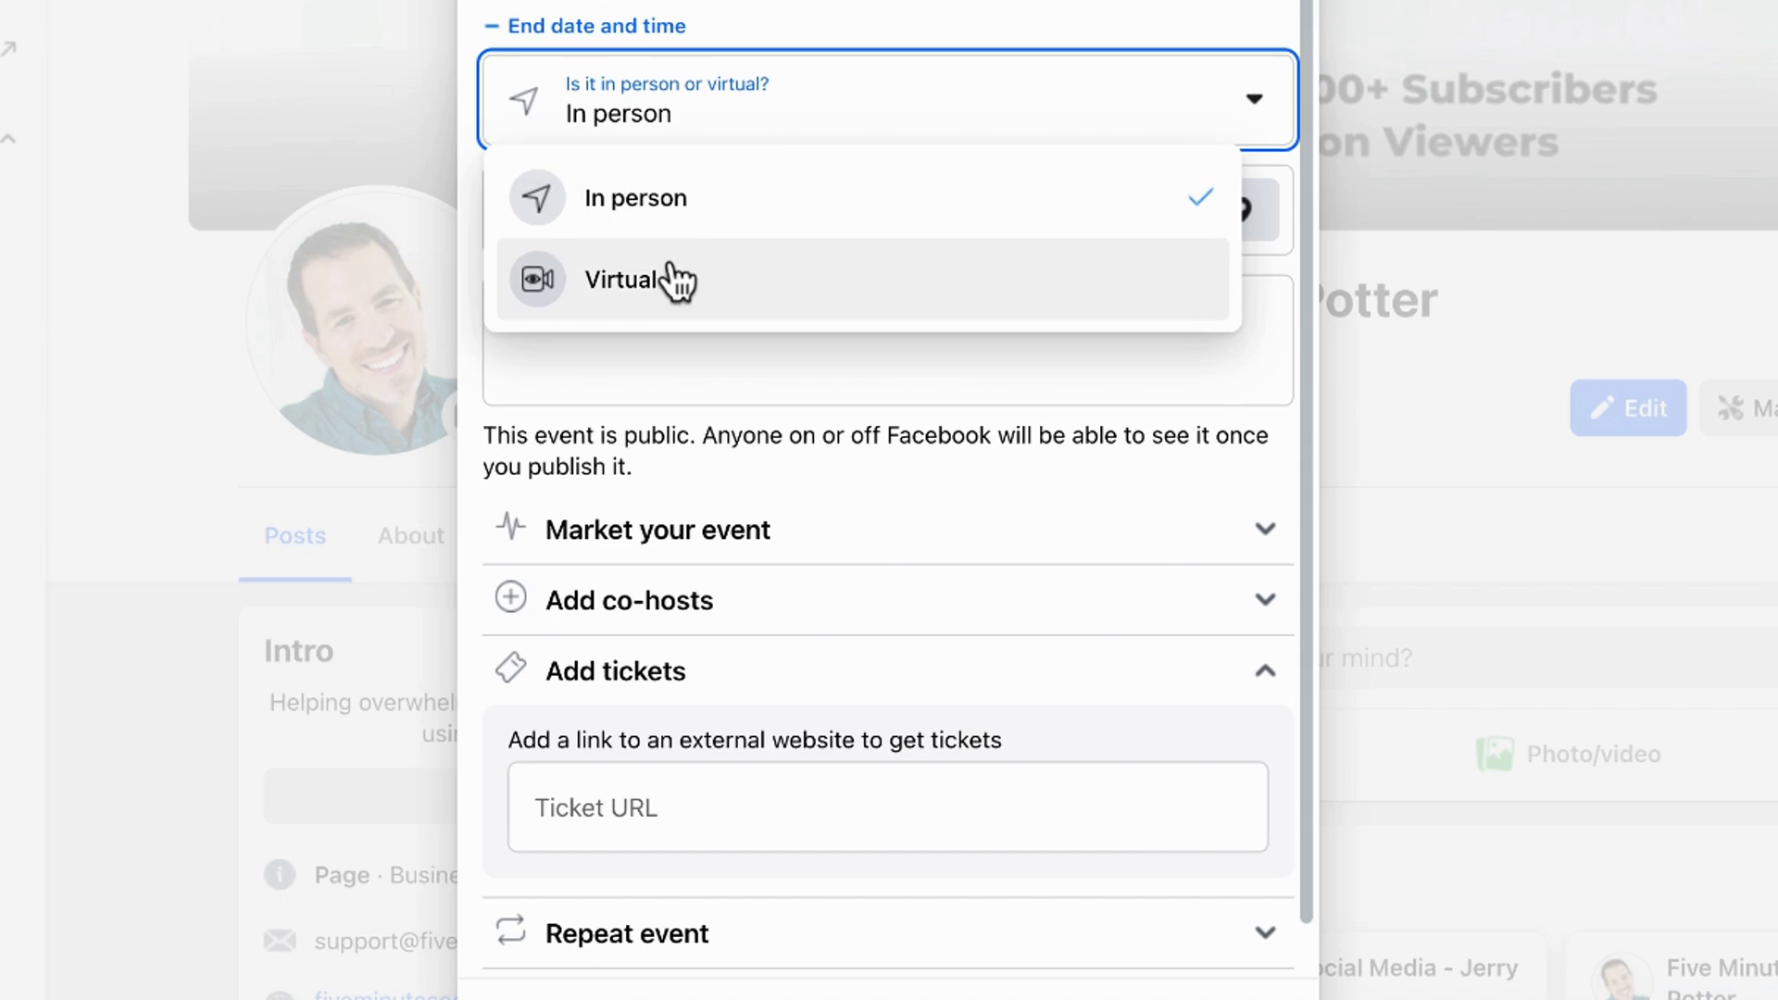
Step: Make the event virtual with the Other joining option instead of External Link
left_click(678, 296)
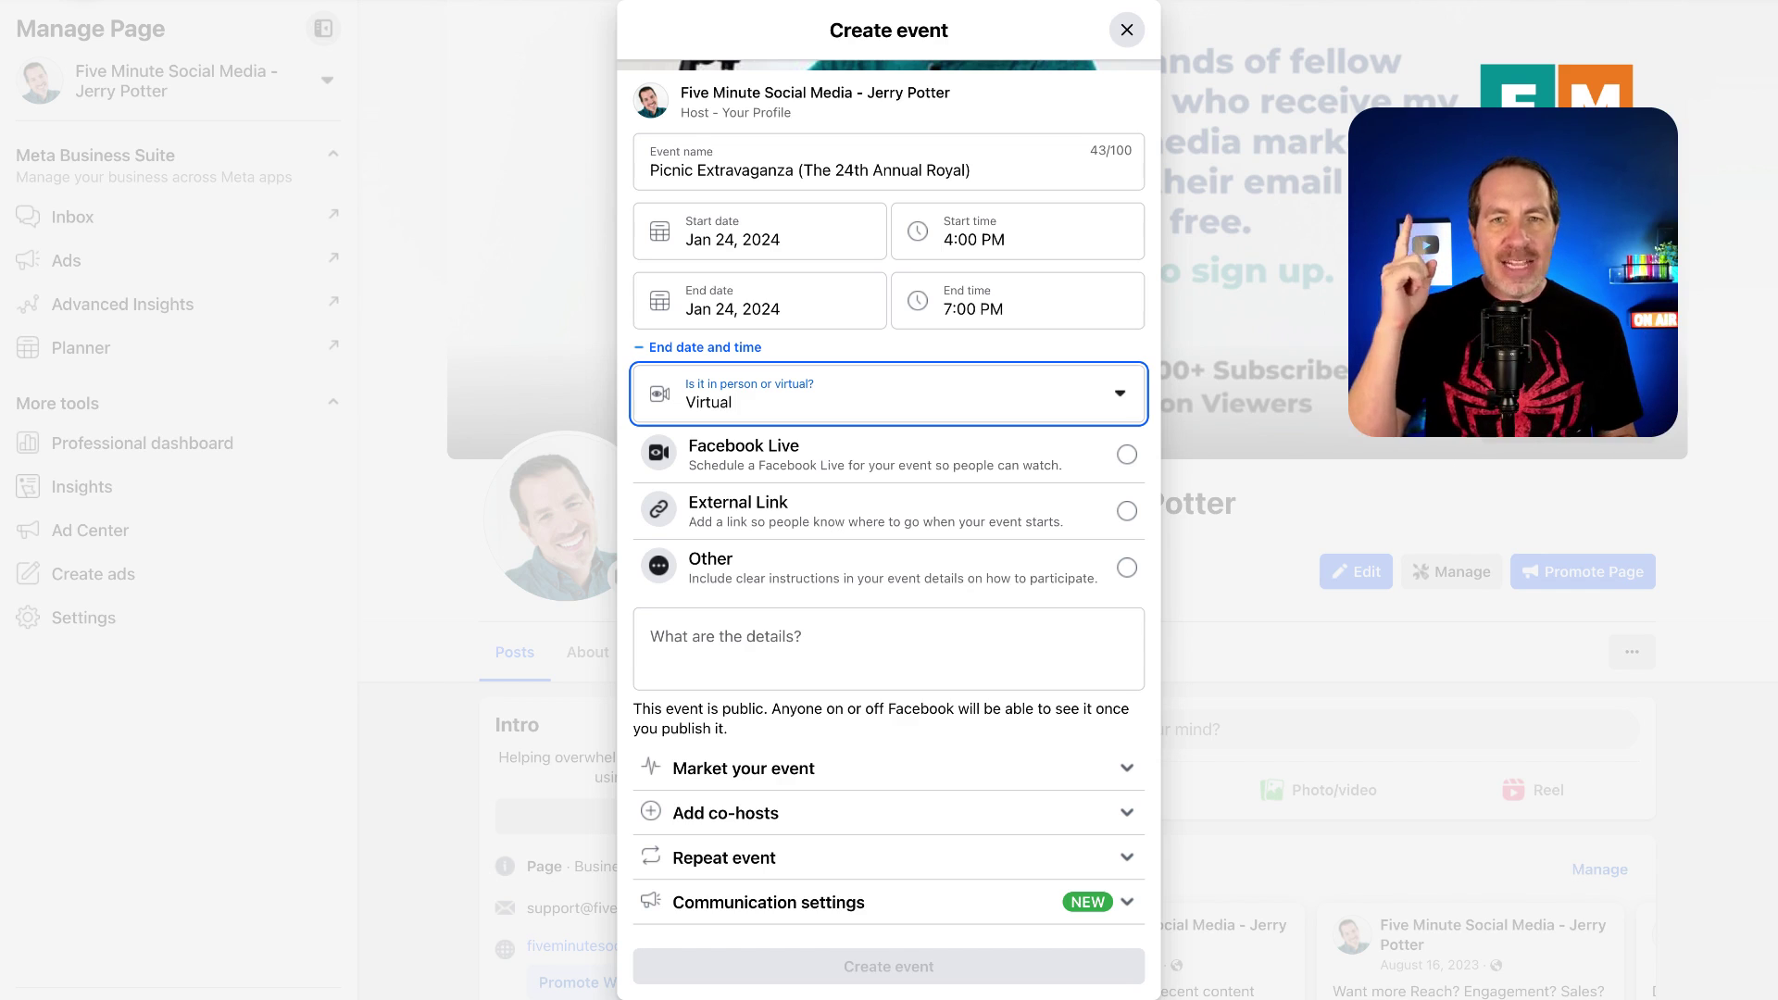
left_click(810, 502)
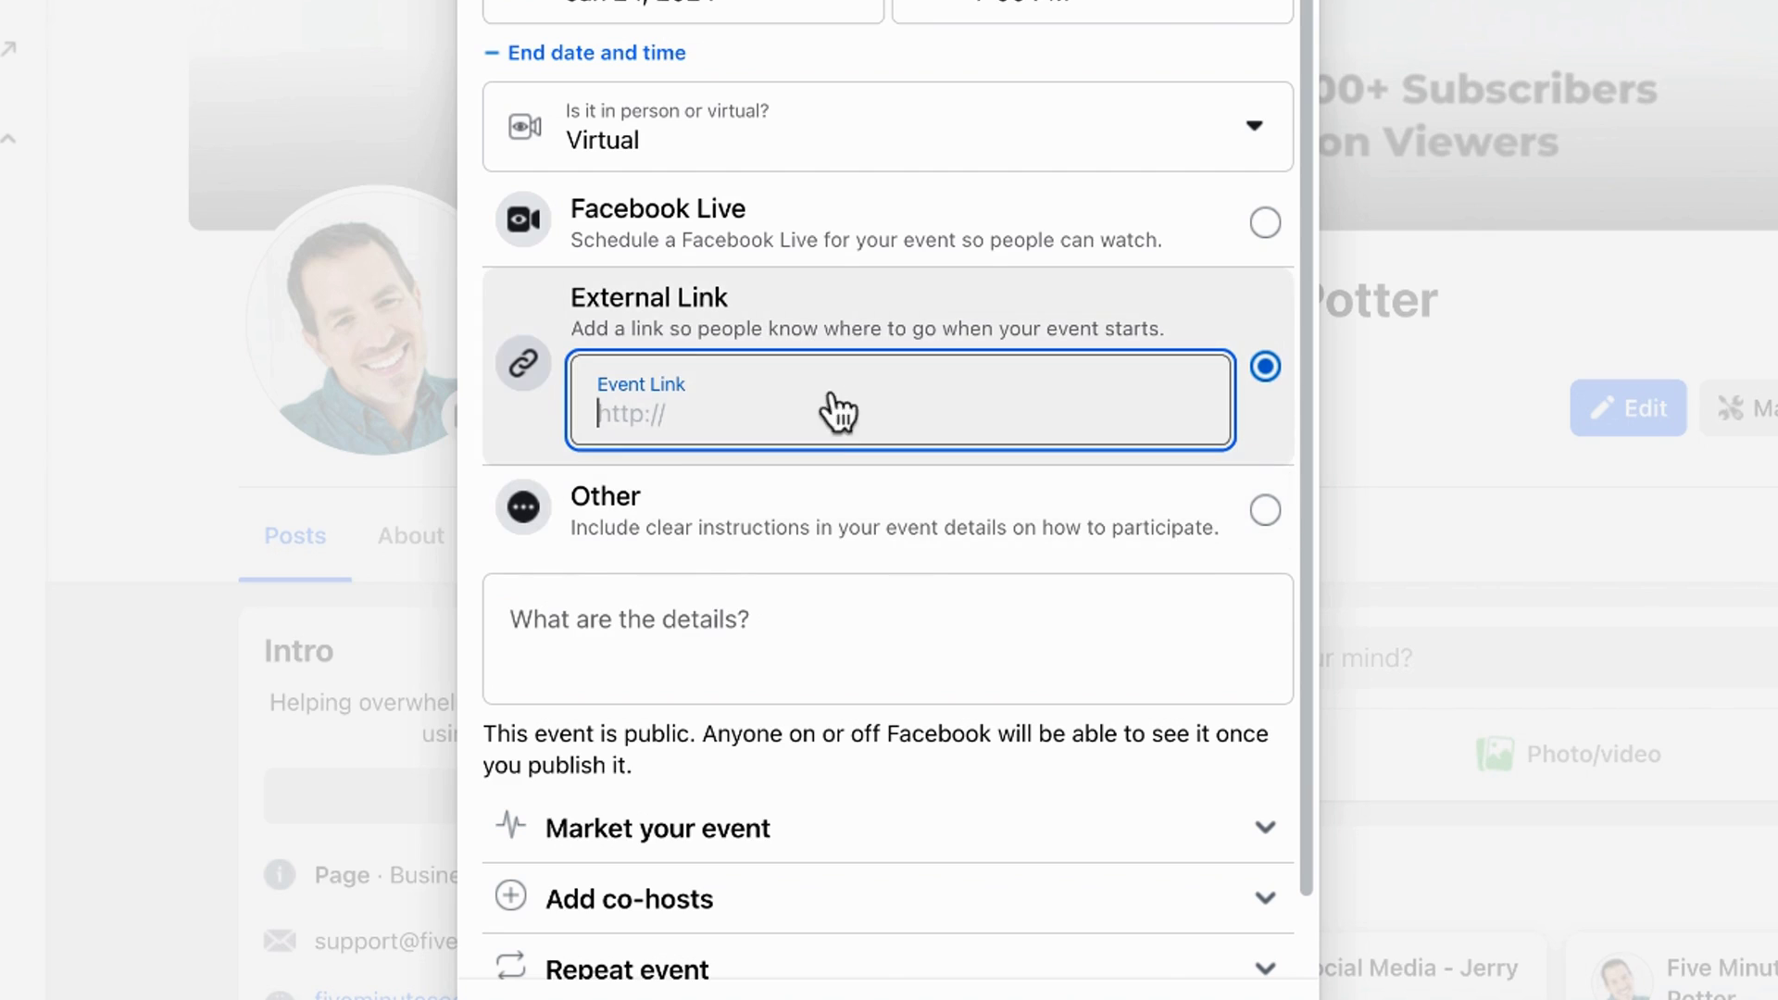
left_click(702, 507)
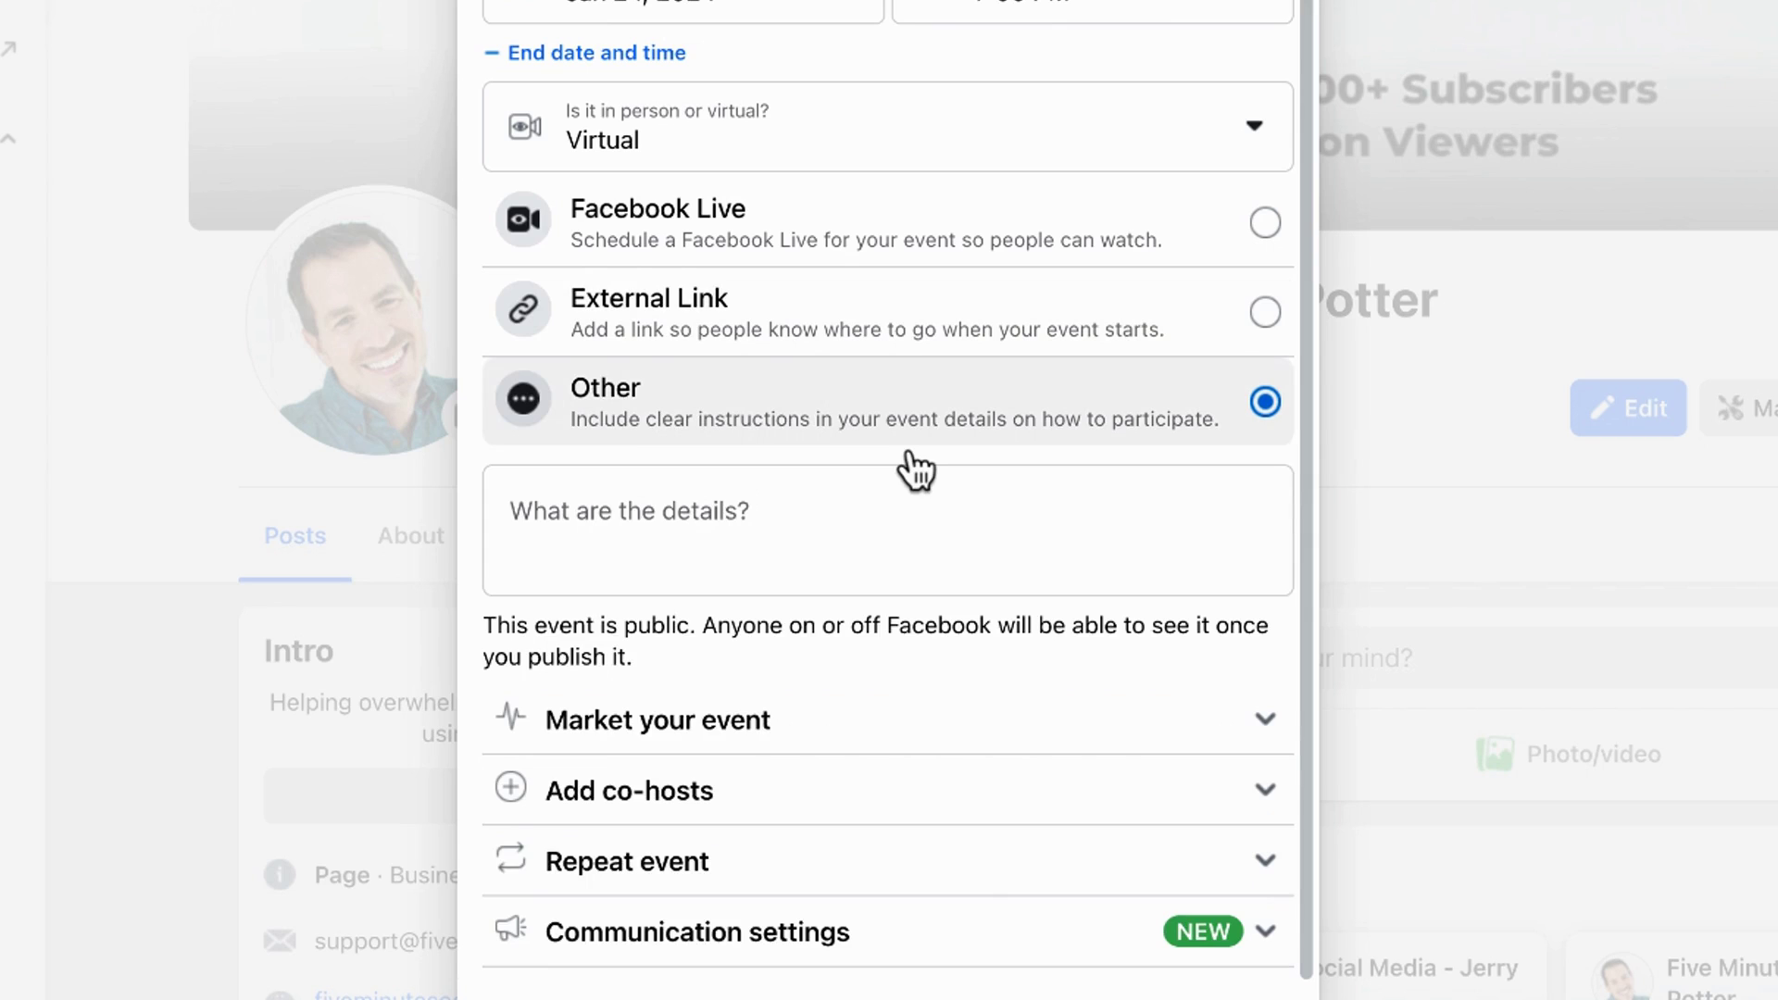
Step: Enter details 'Meat, Clowns and Bounce Houses!' and browse event categories without choosing one
left_click(822, 542)
left_click(816, 516)
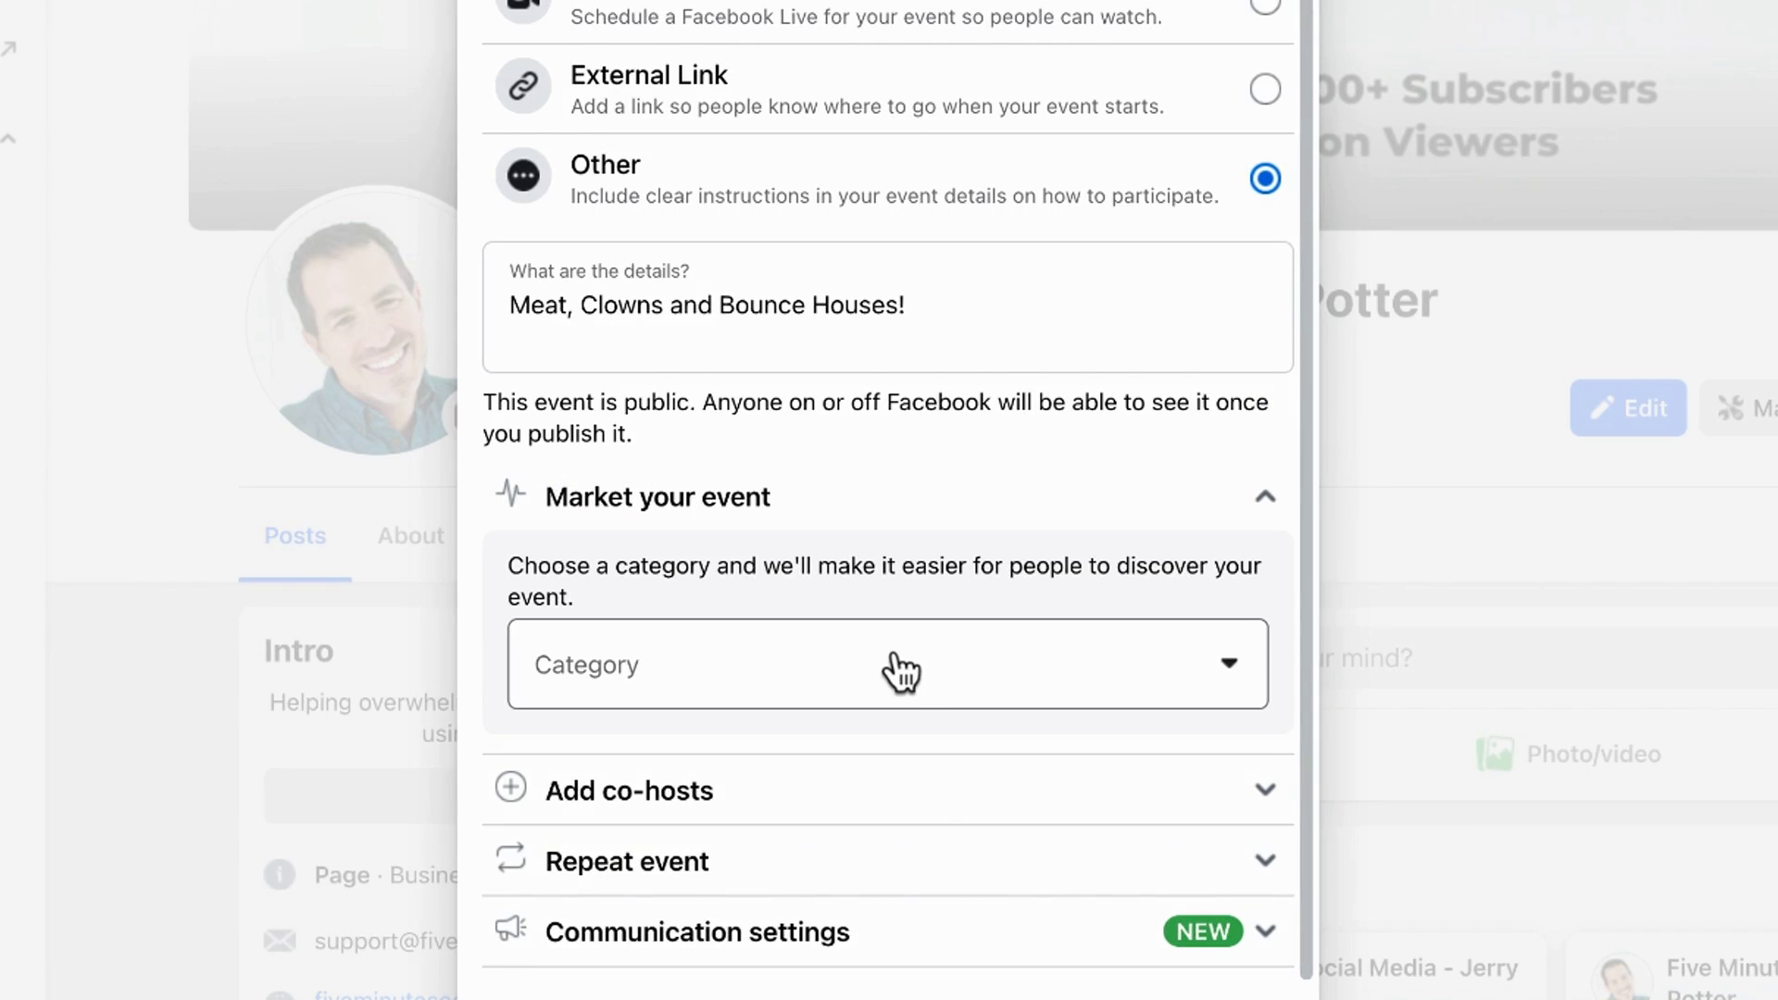
left_click(901, 667)
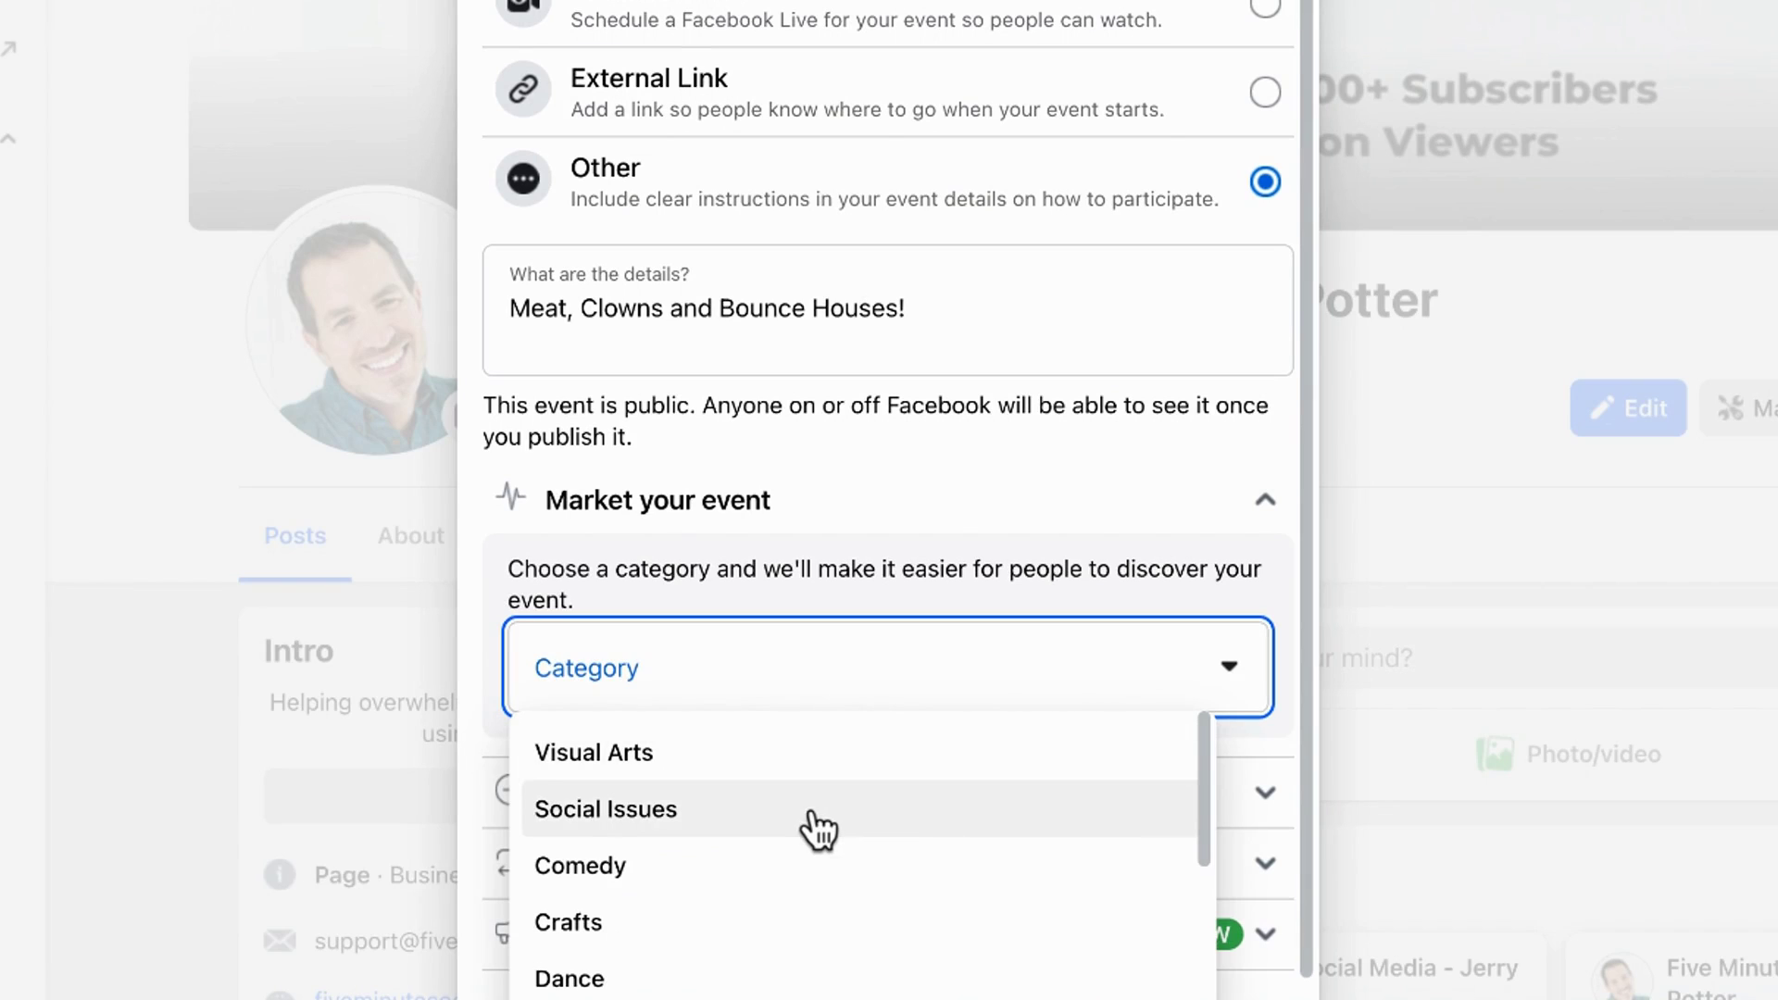
scroll(815, 829, "down", 4)
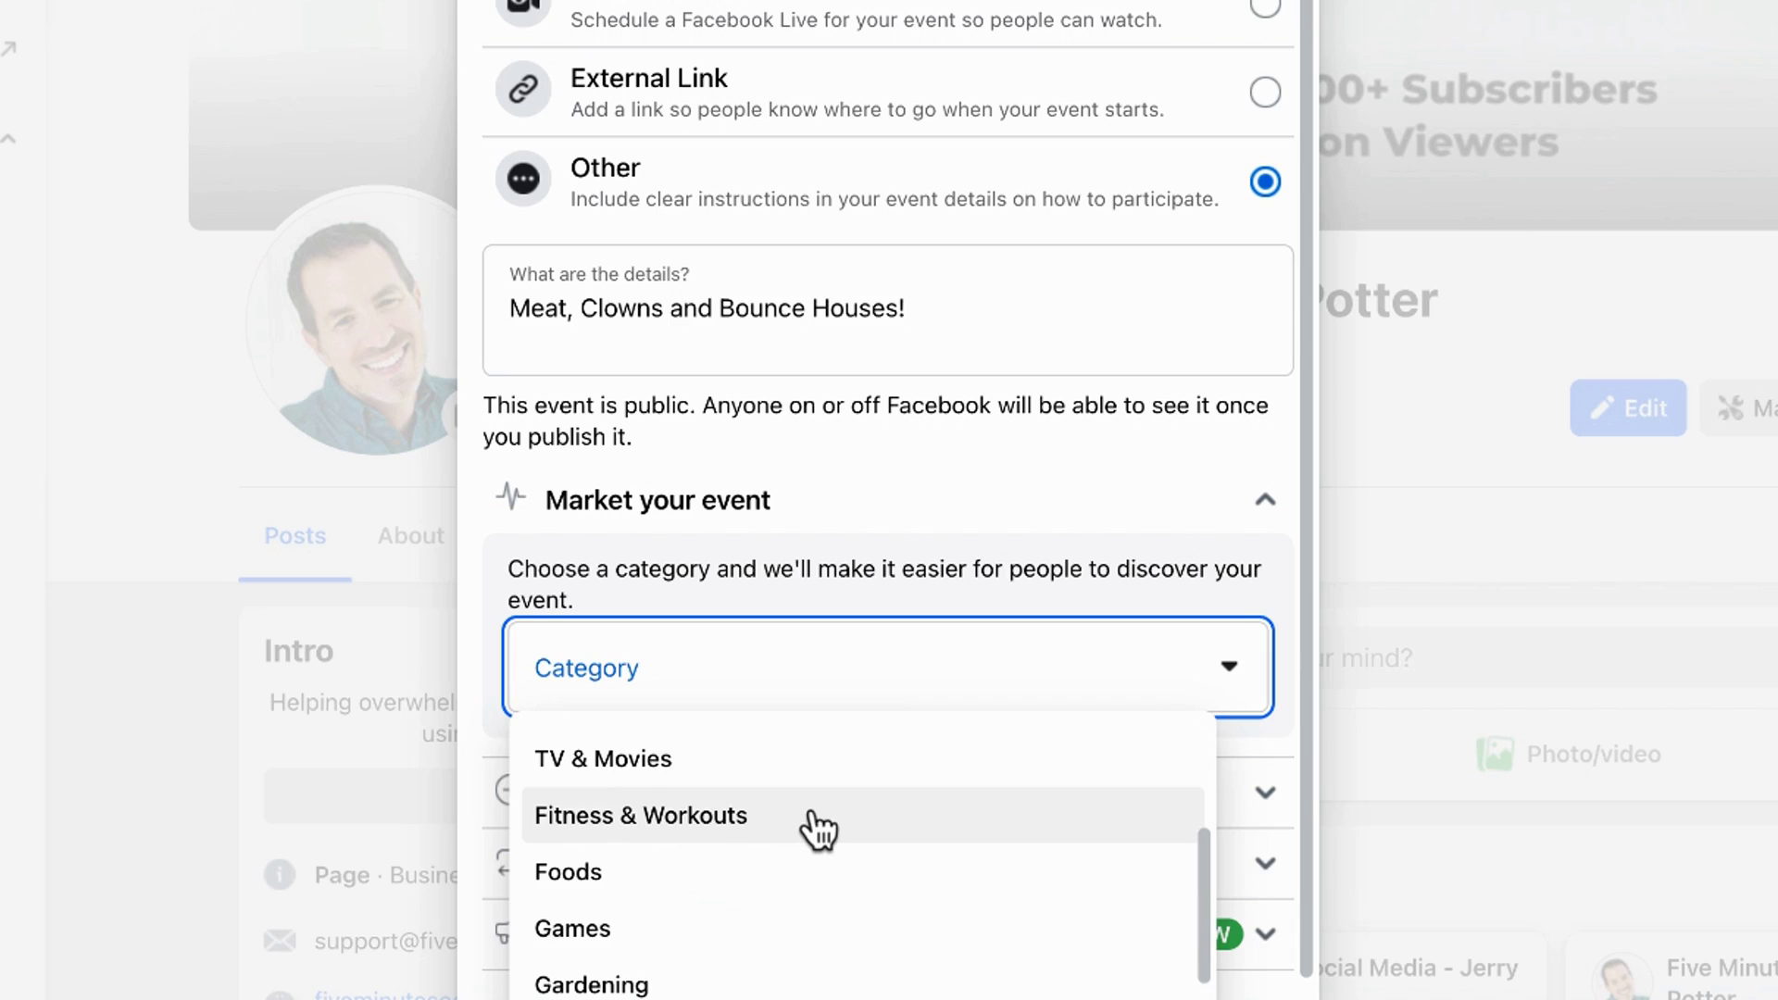
scroll(815, 829, "down", 5)
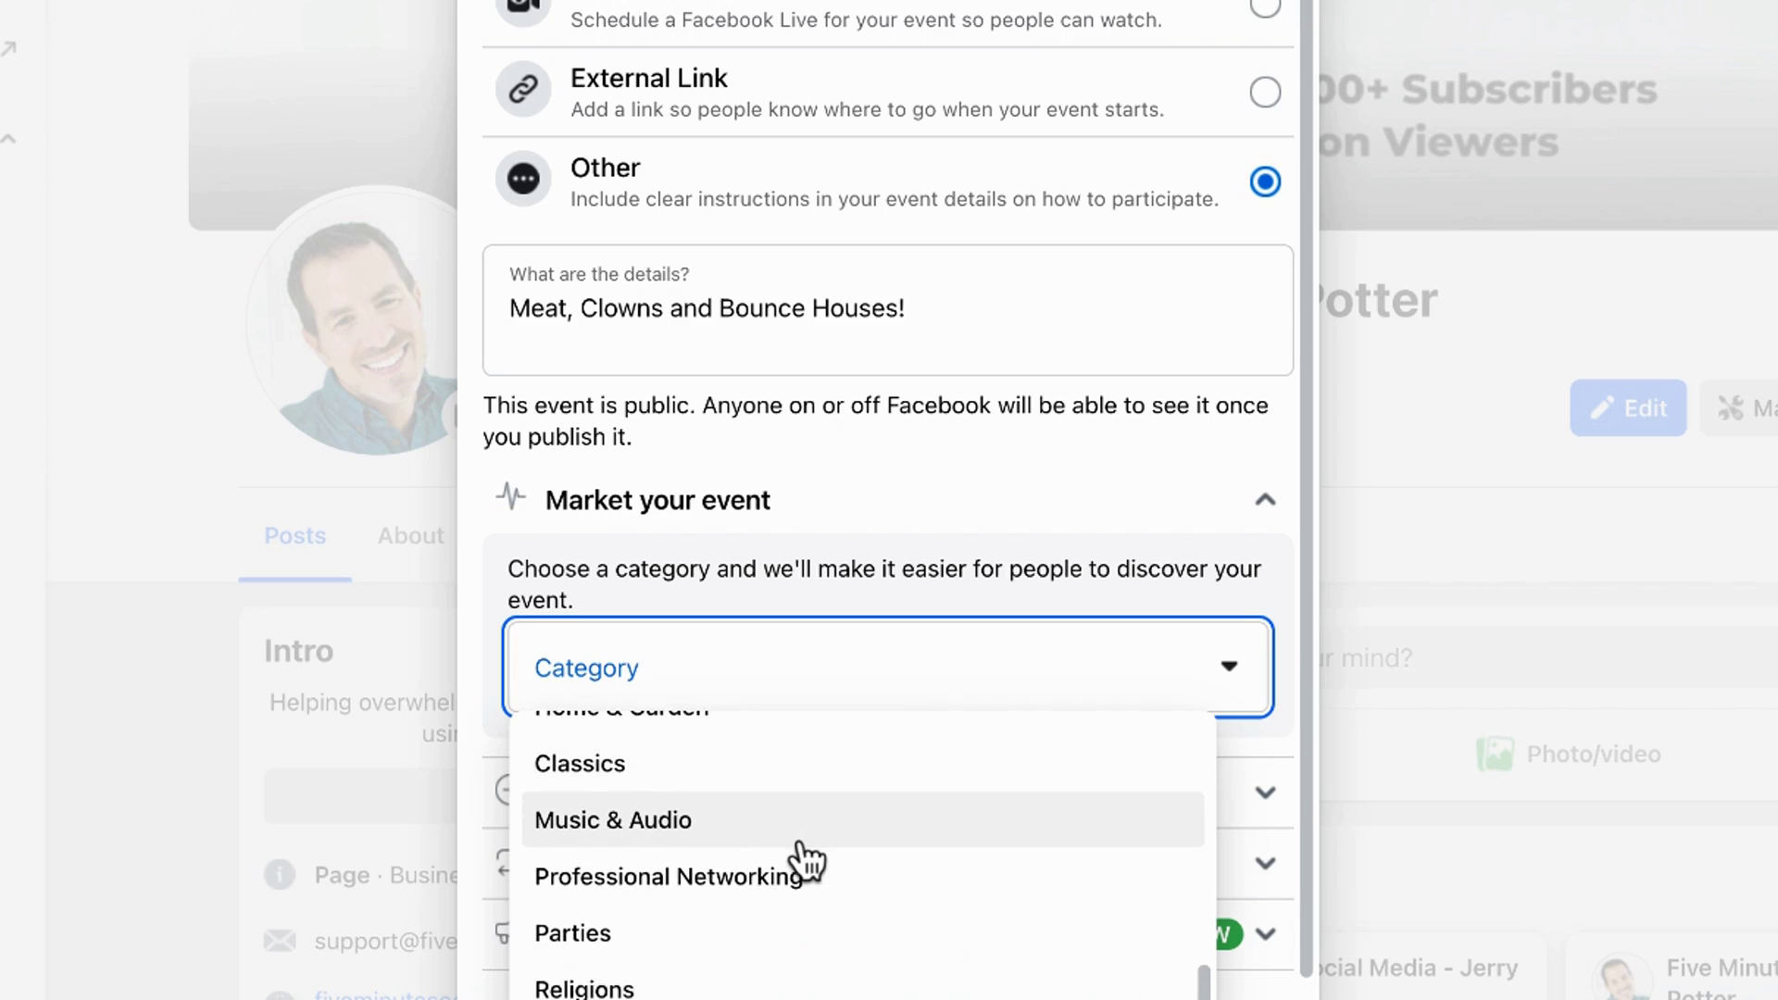
scroll(808, 861, "down", 2)
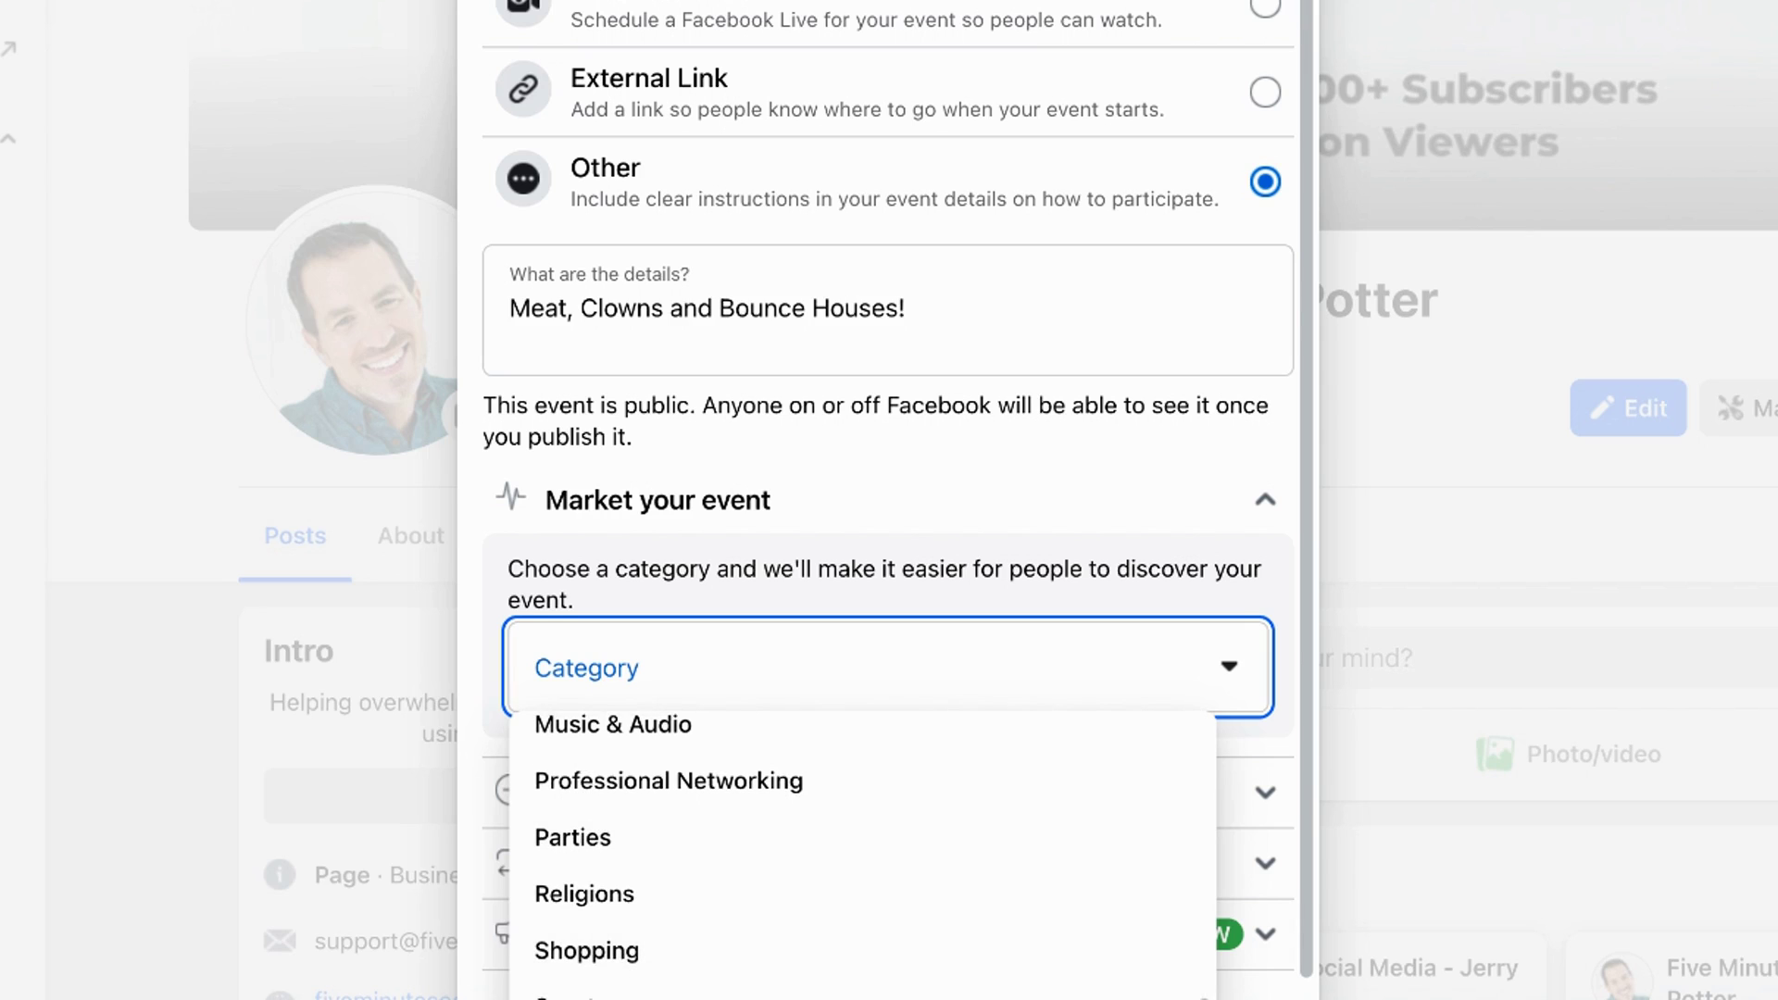
scroll(862, 852, "up", 10)
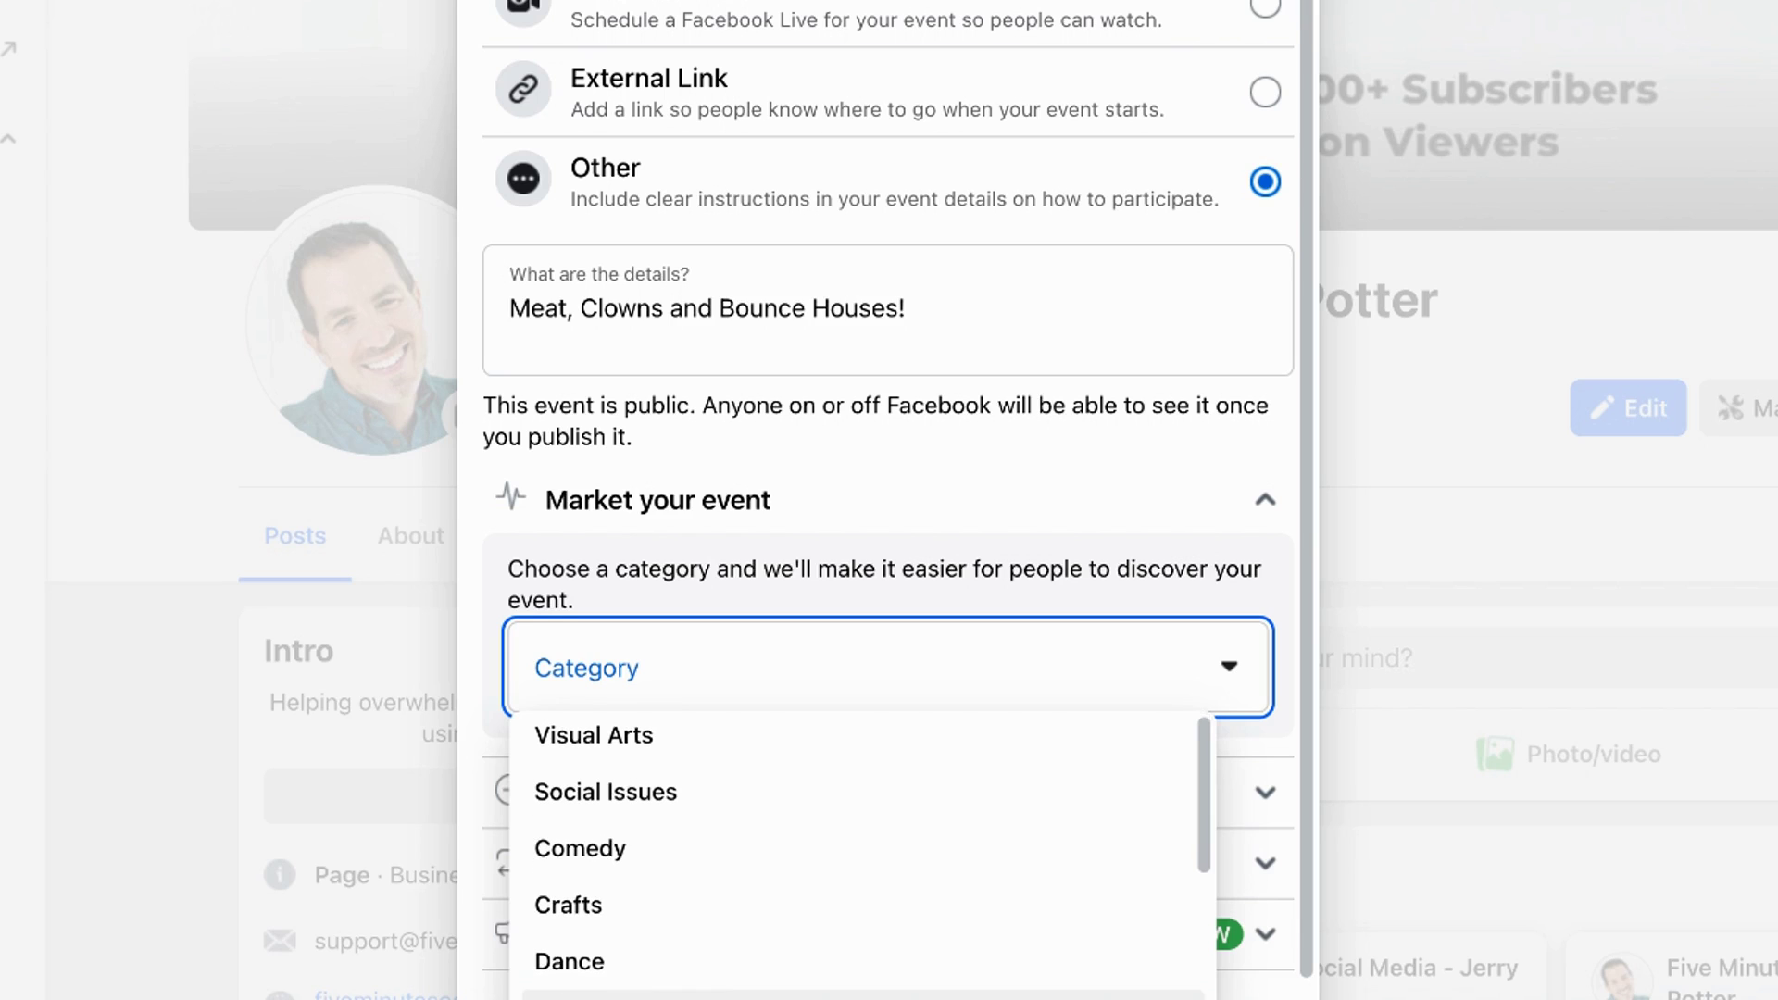
scroll(861, 852, "down", 5)
scroll(639, 893, "down", 4)
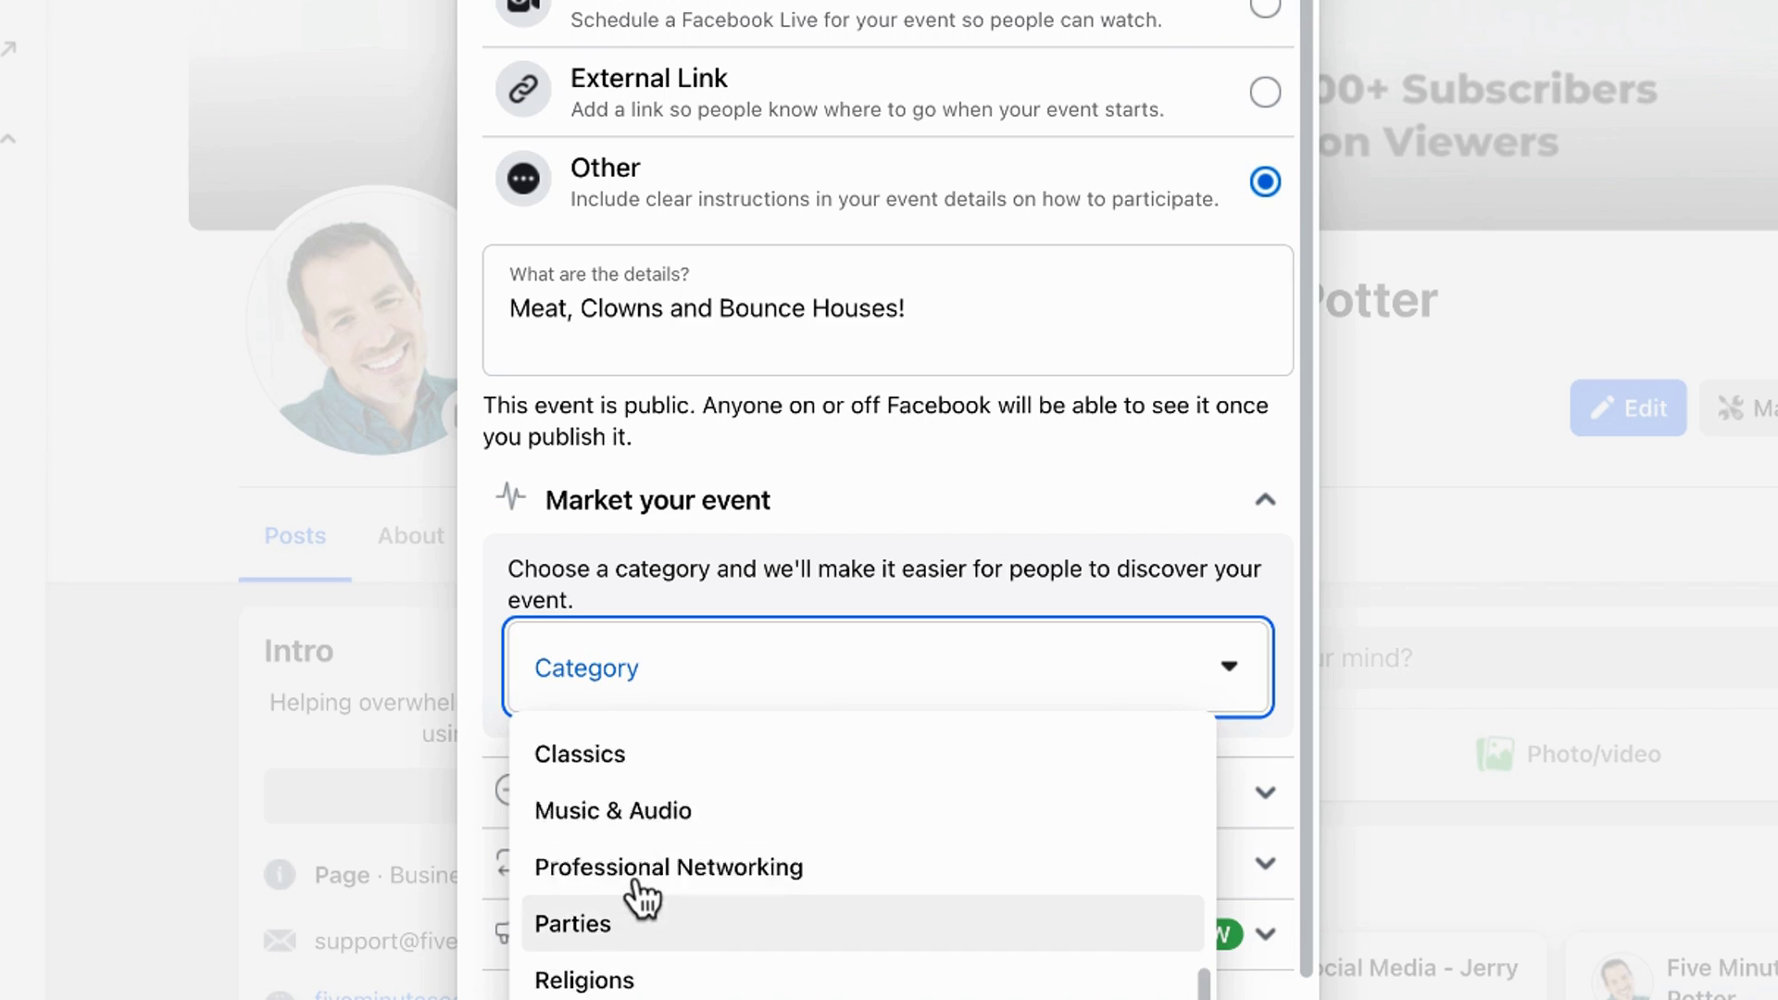
left_click(905, 500)
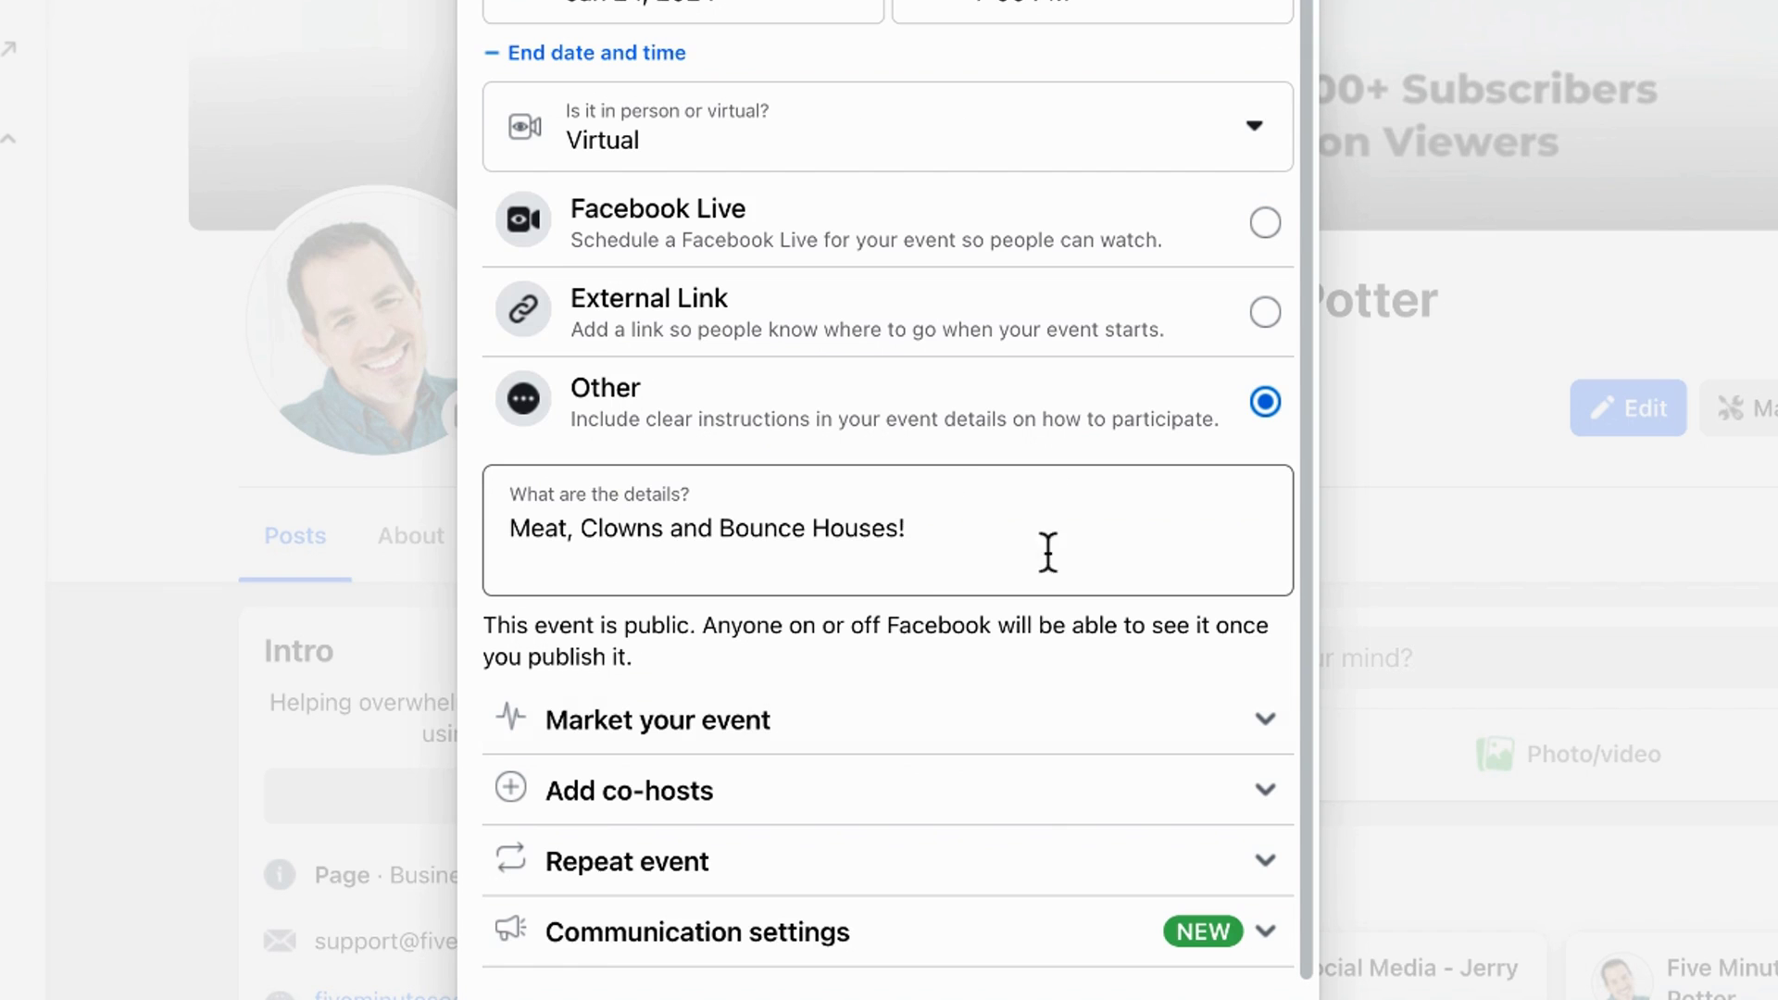
left_click(1130, 722)
left_click(1261, 514)
Step: Expand Add co-hosts, try 'Prim' in the co-host search, then clear it
left_click(806, 811)
scroll(808, 813, "down", 3)
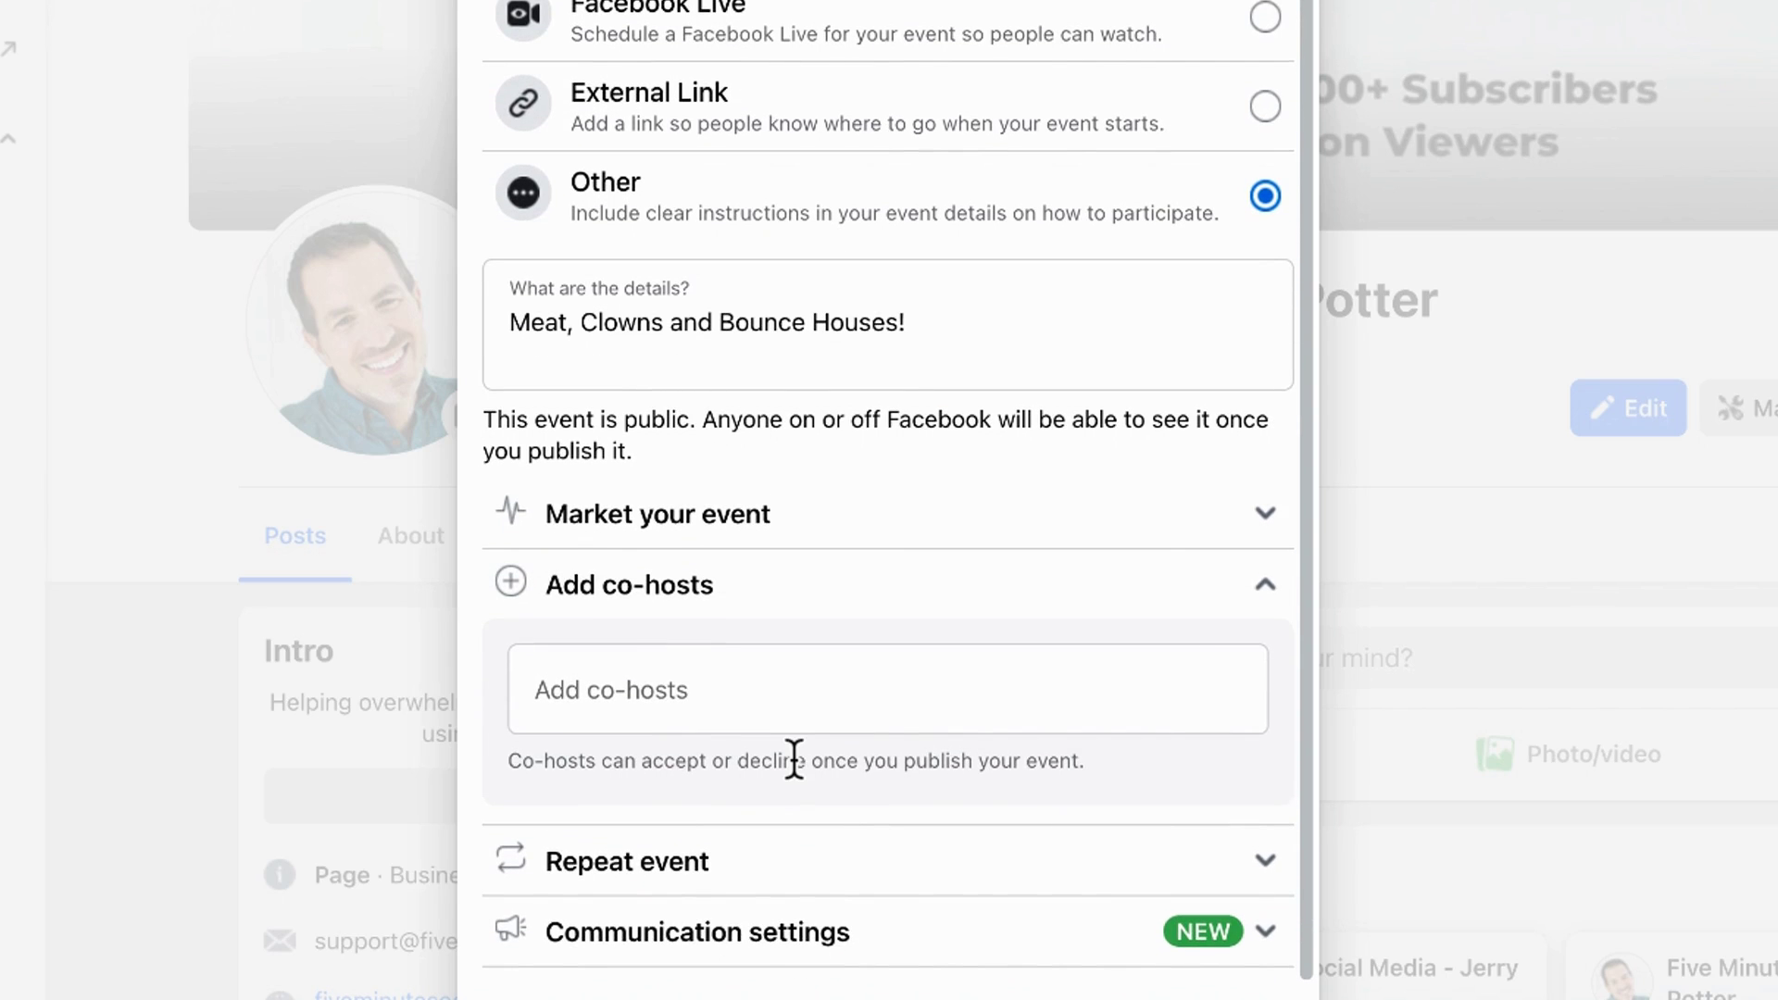
left_click(695, 693)
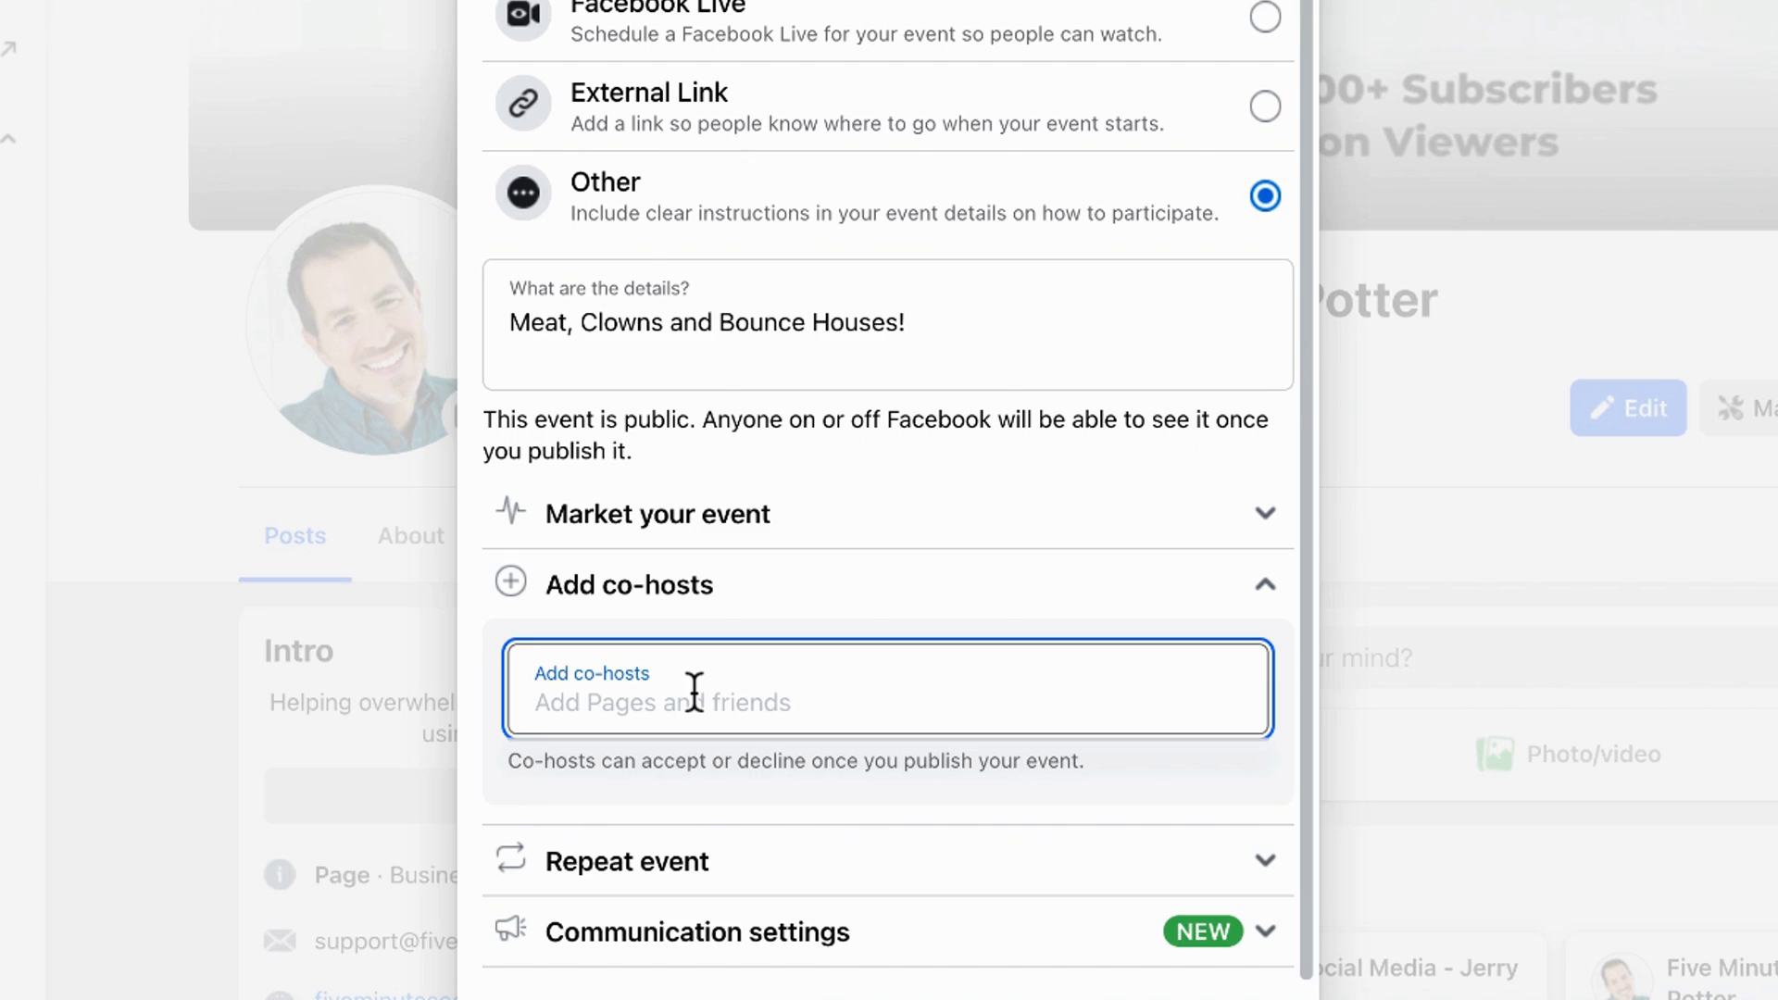
type("Primal Video")
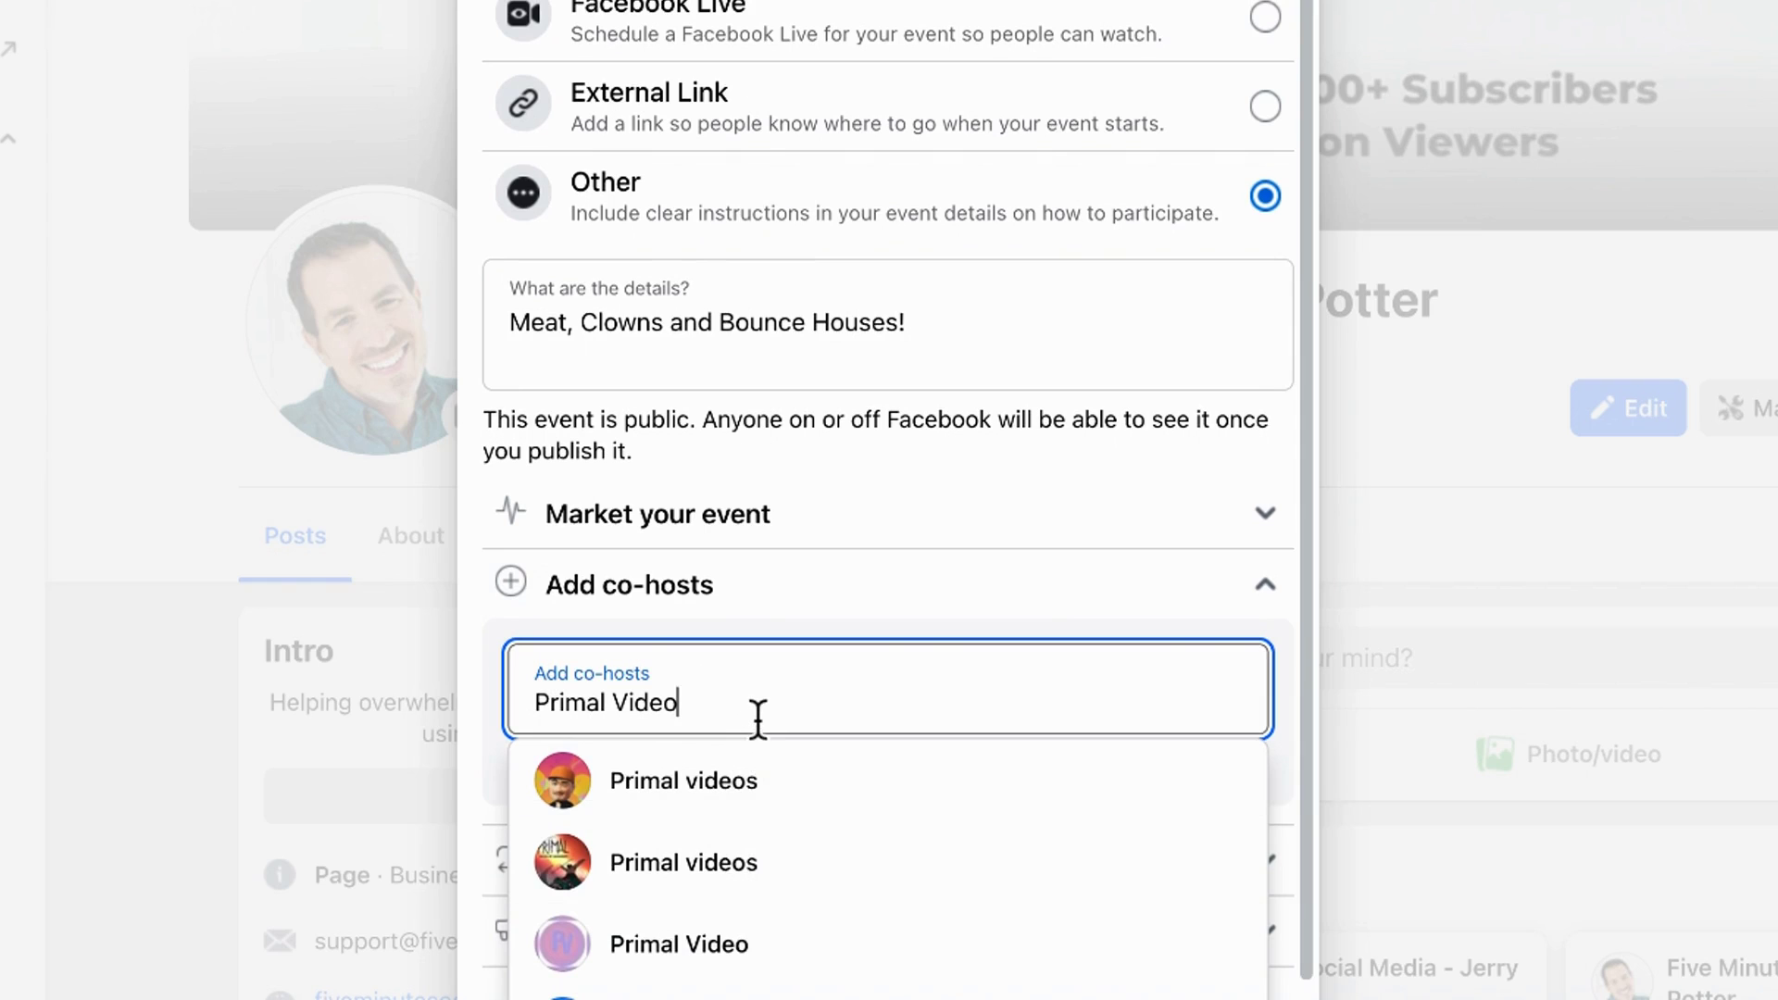
left_click_drag(758, 712, 448, 707)
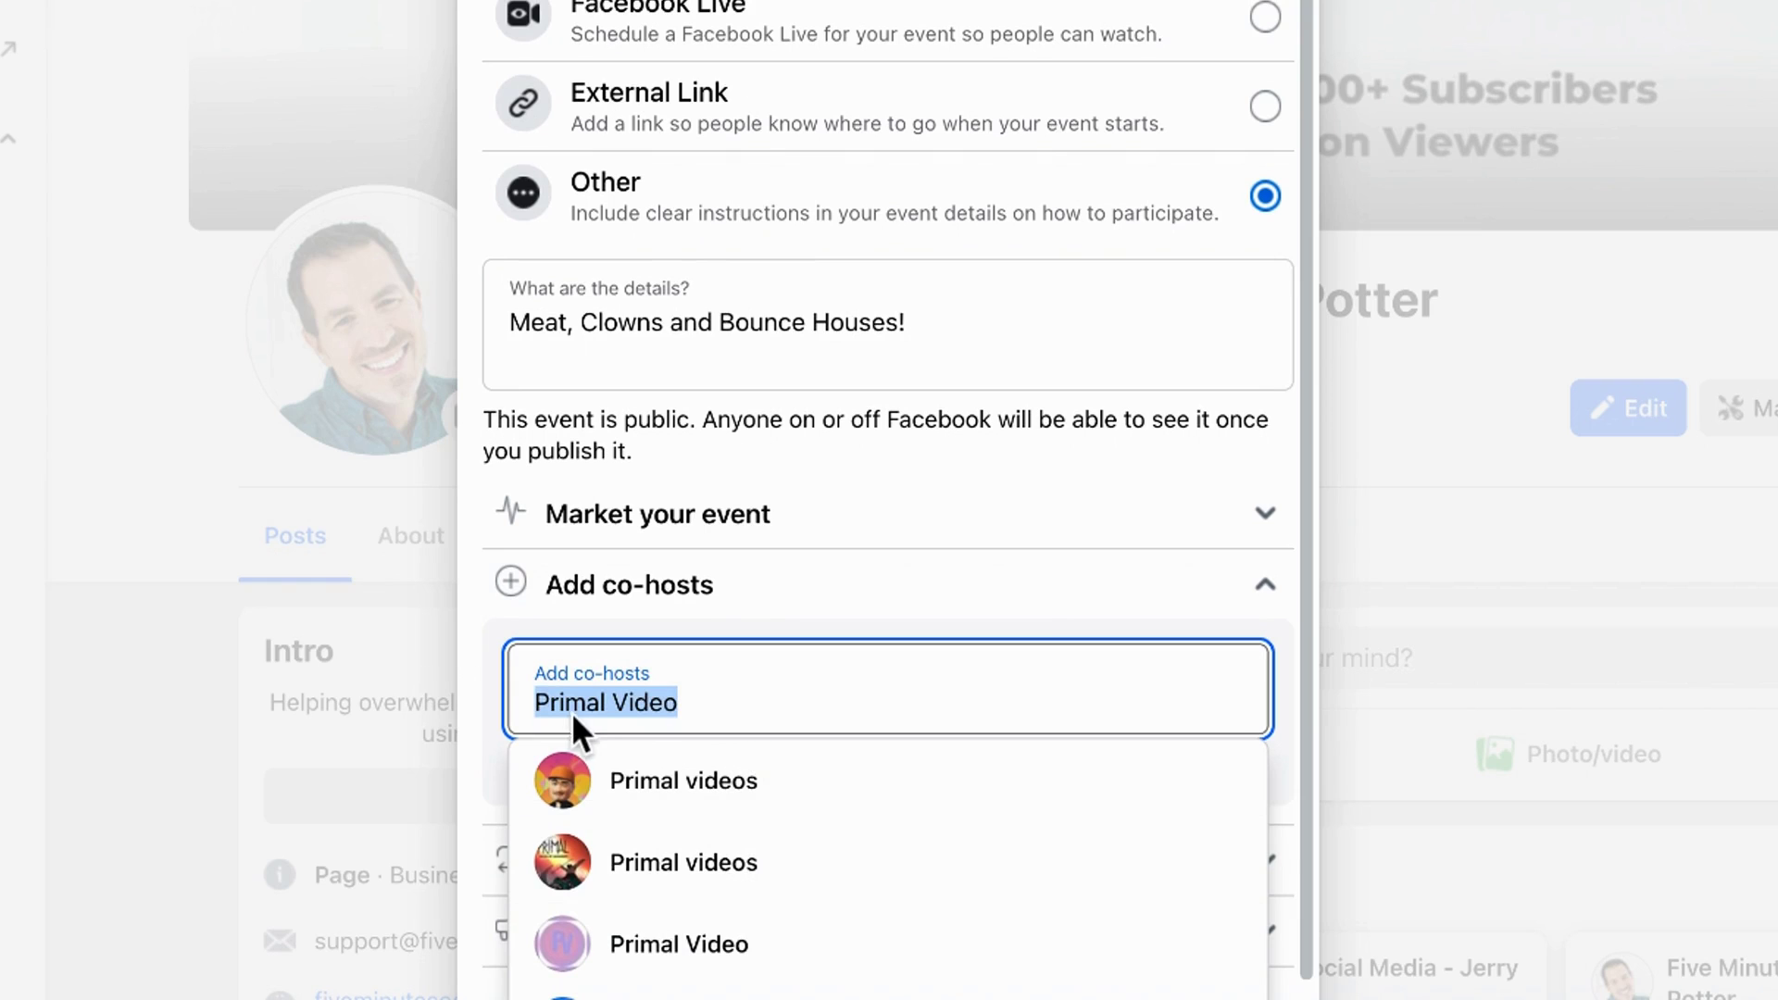
key("BackSpace")
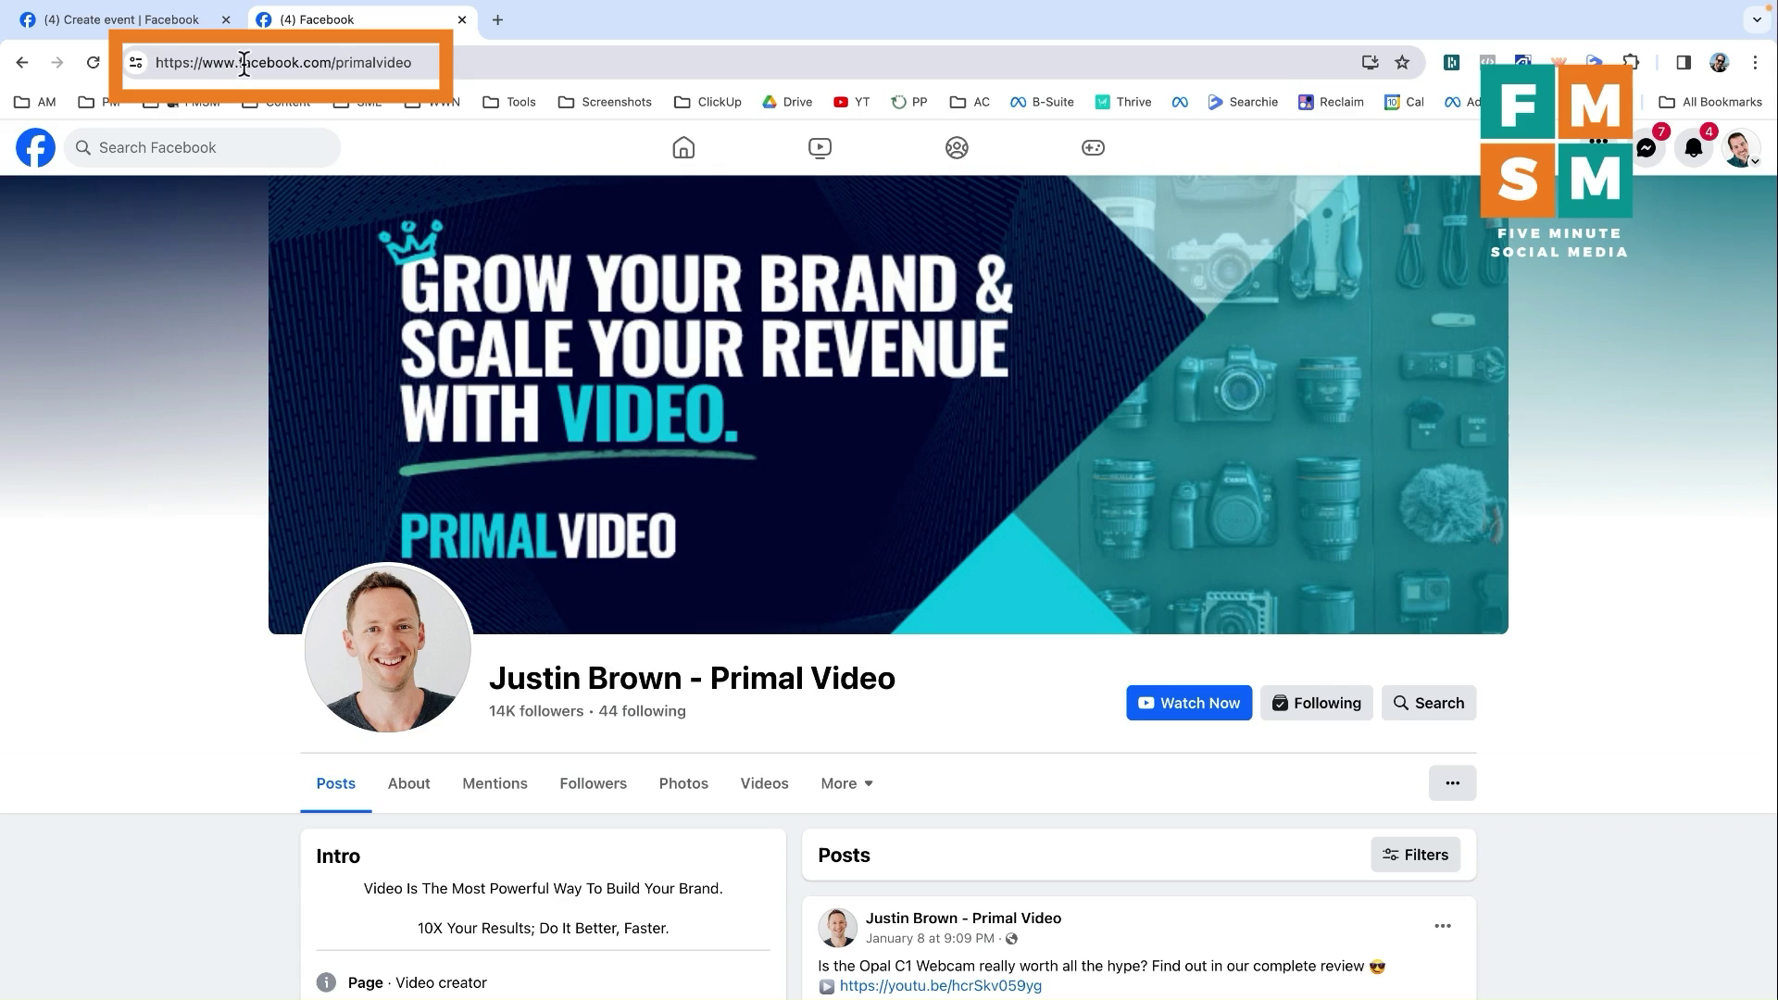
left_click_drag(313, 82, 440, 85)
left_click(339, 65)
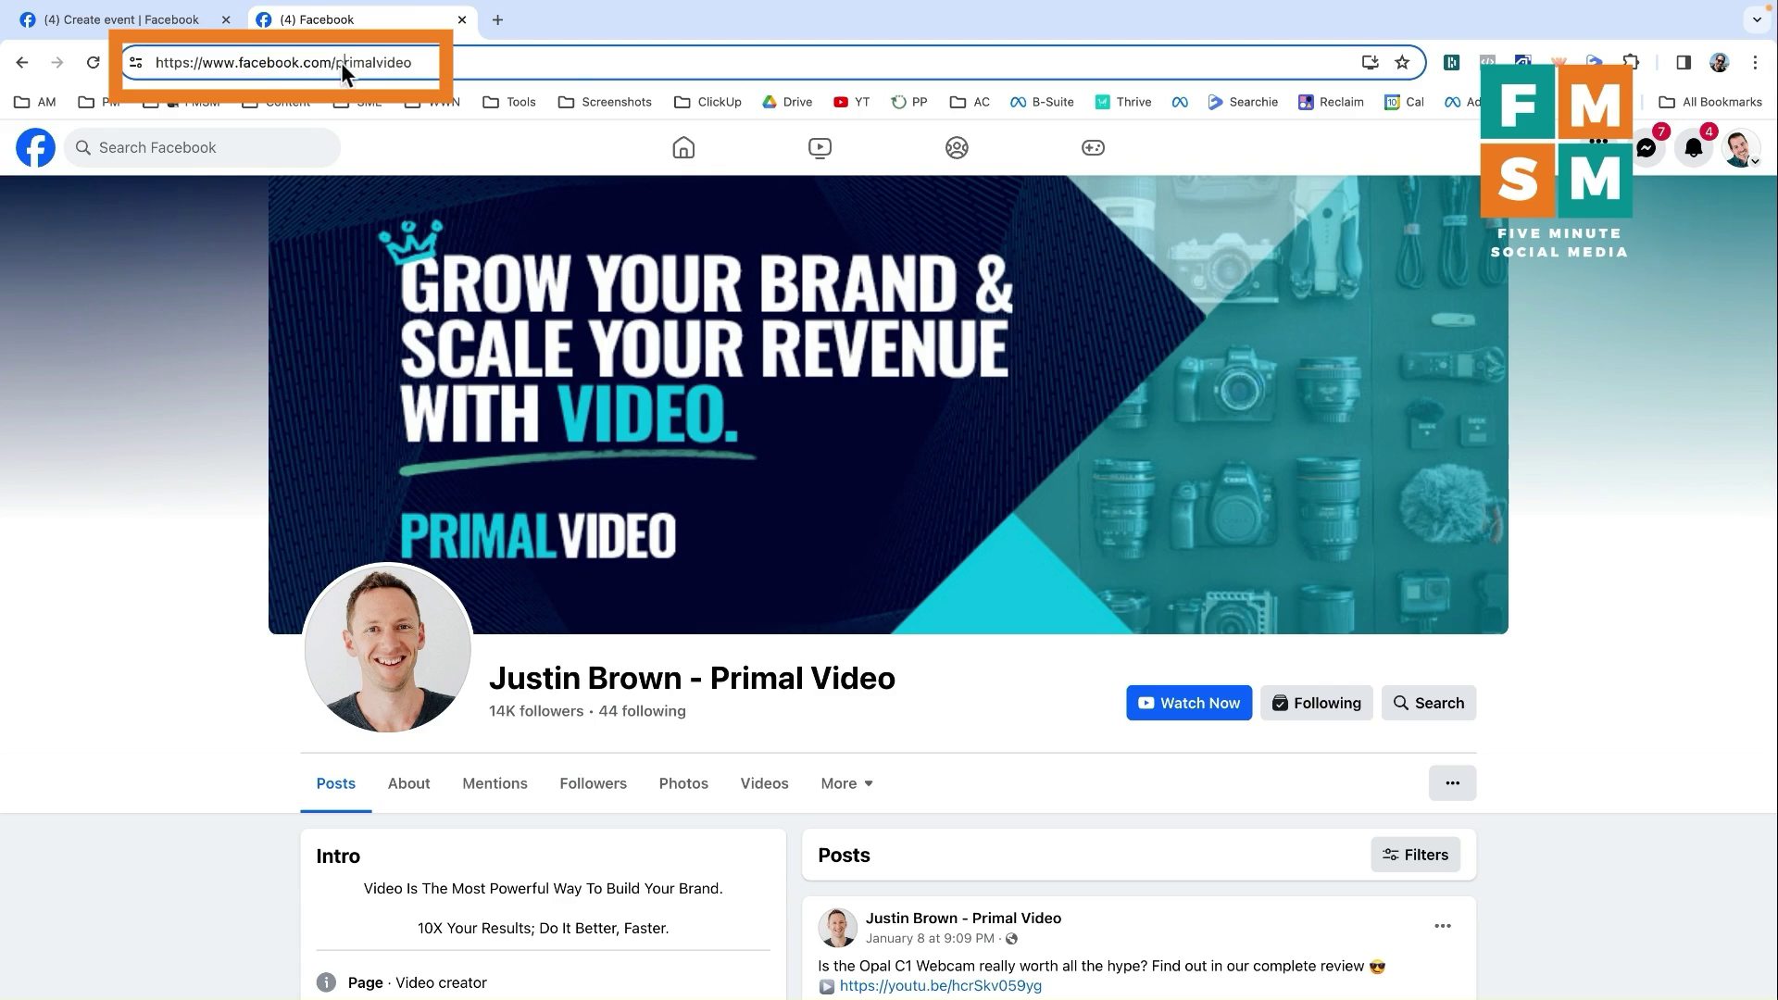
left_click_drag(335, 65, 555, 67)
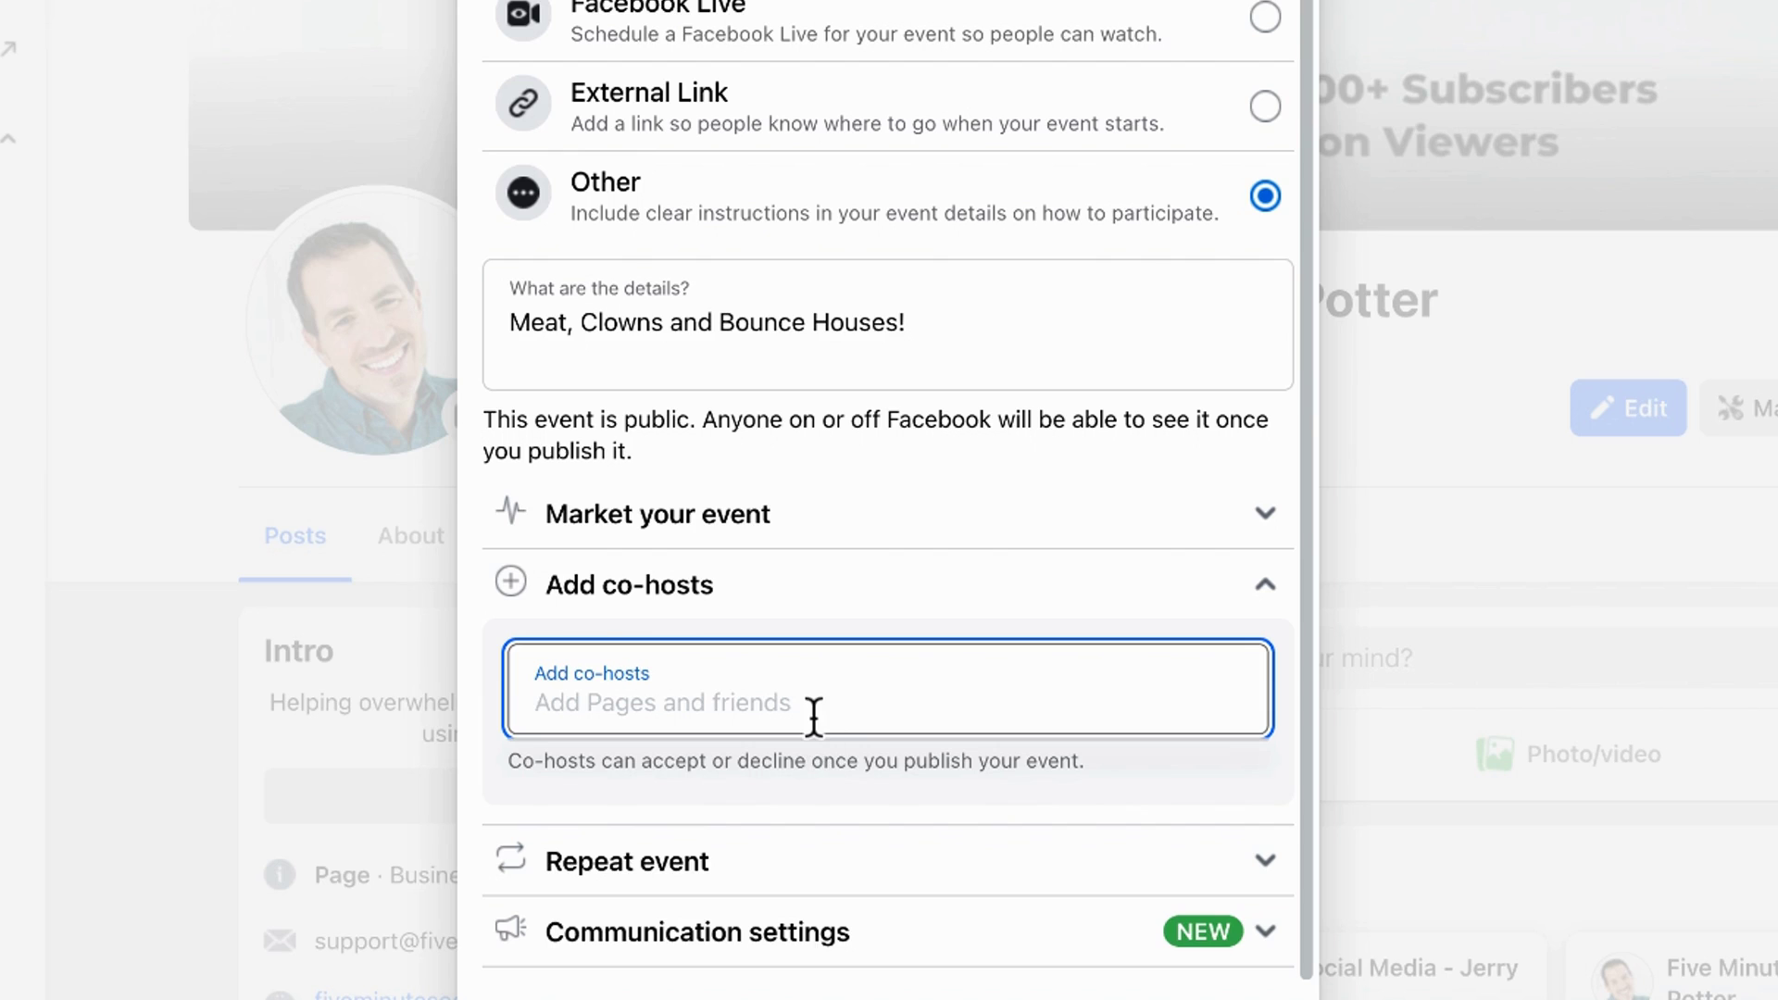
type("@pr")
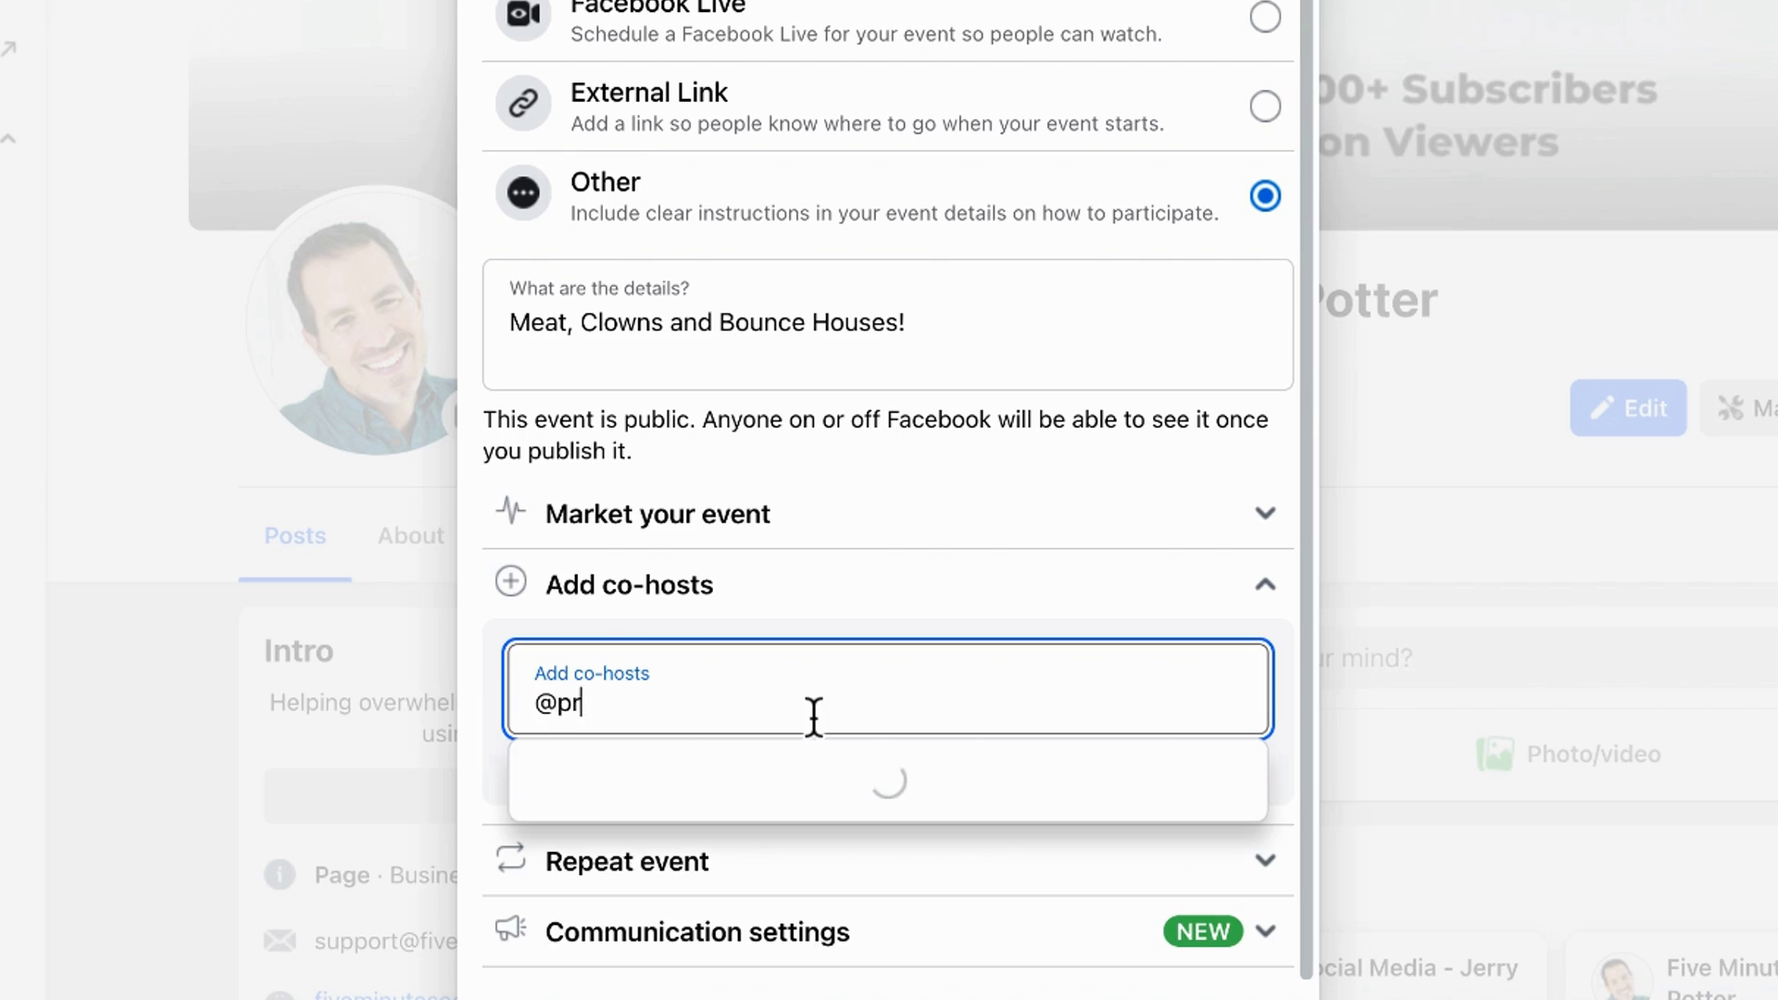
type("imalvideo")
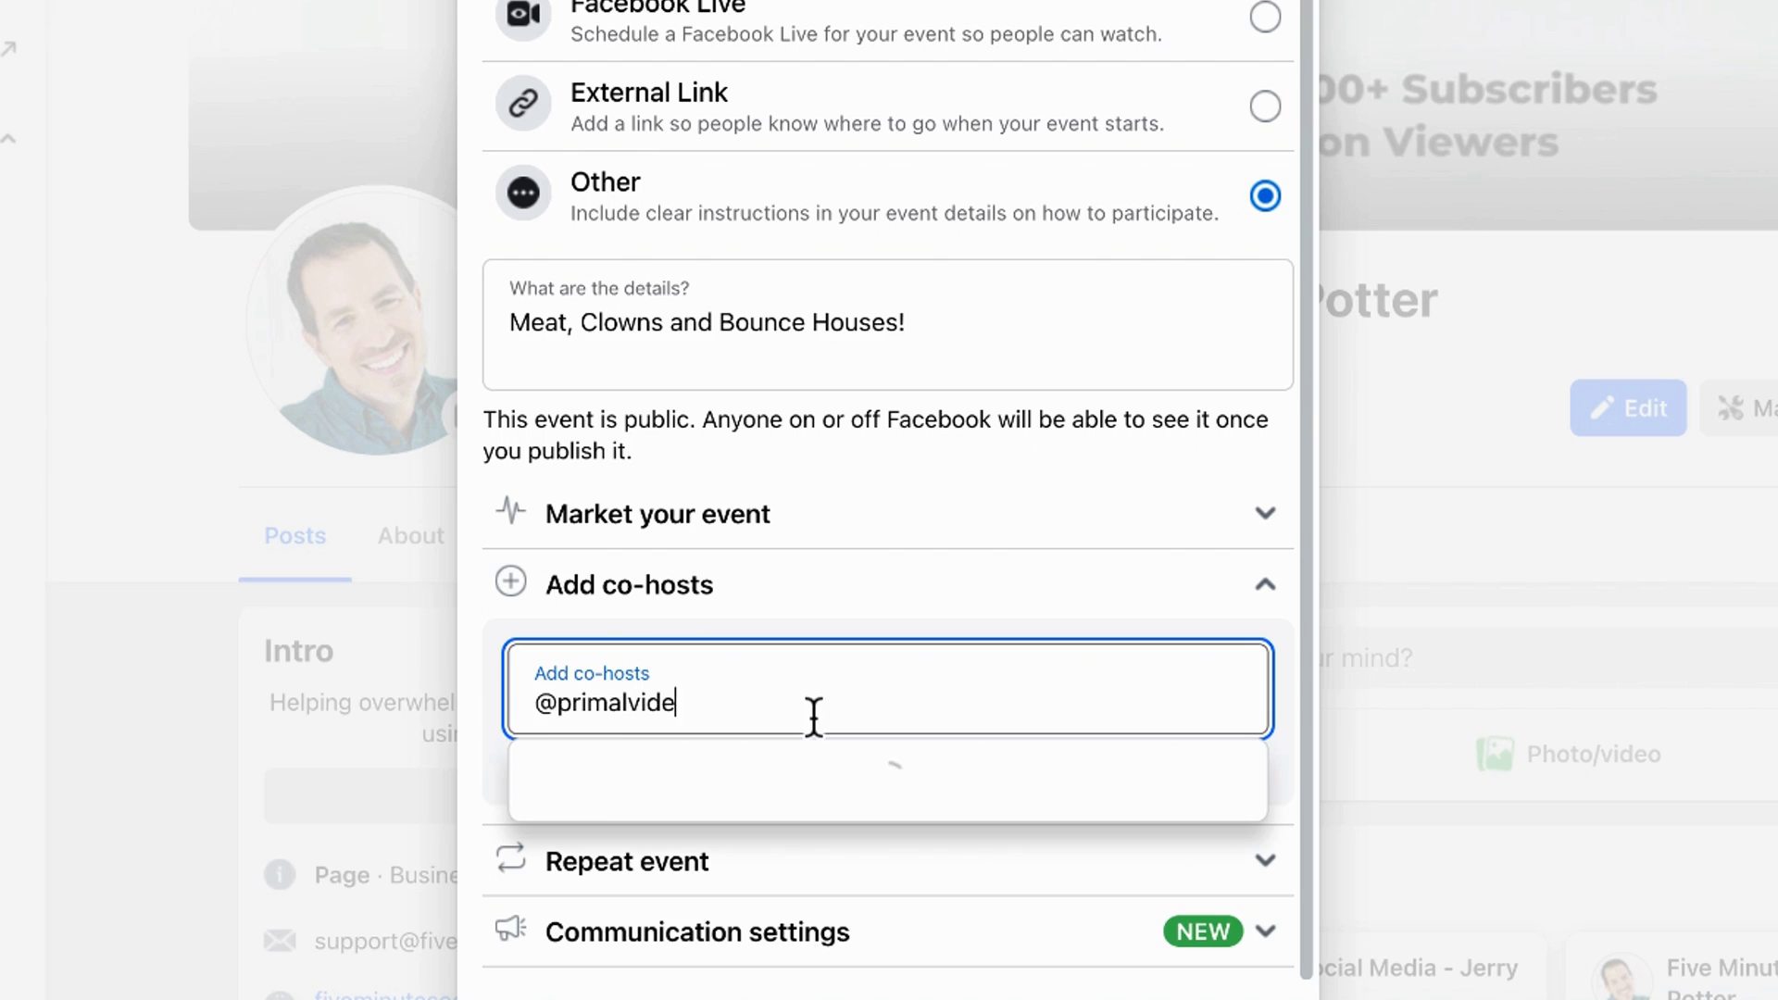
left_click(782, 781)
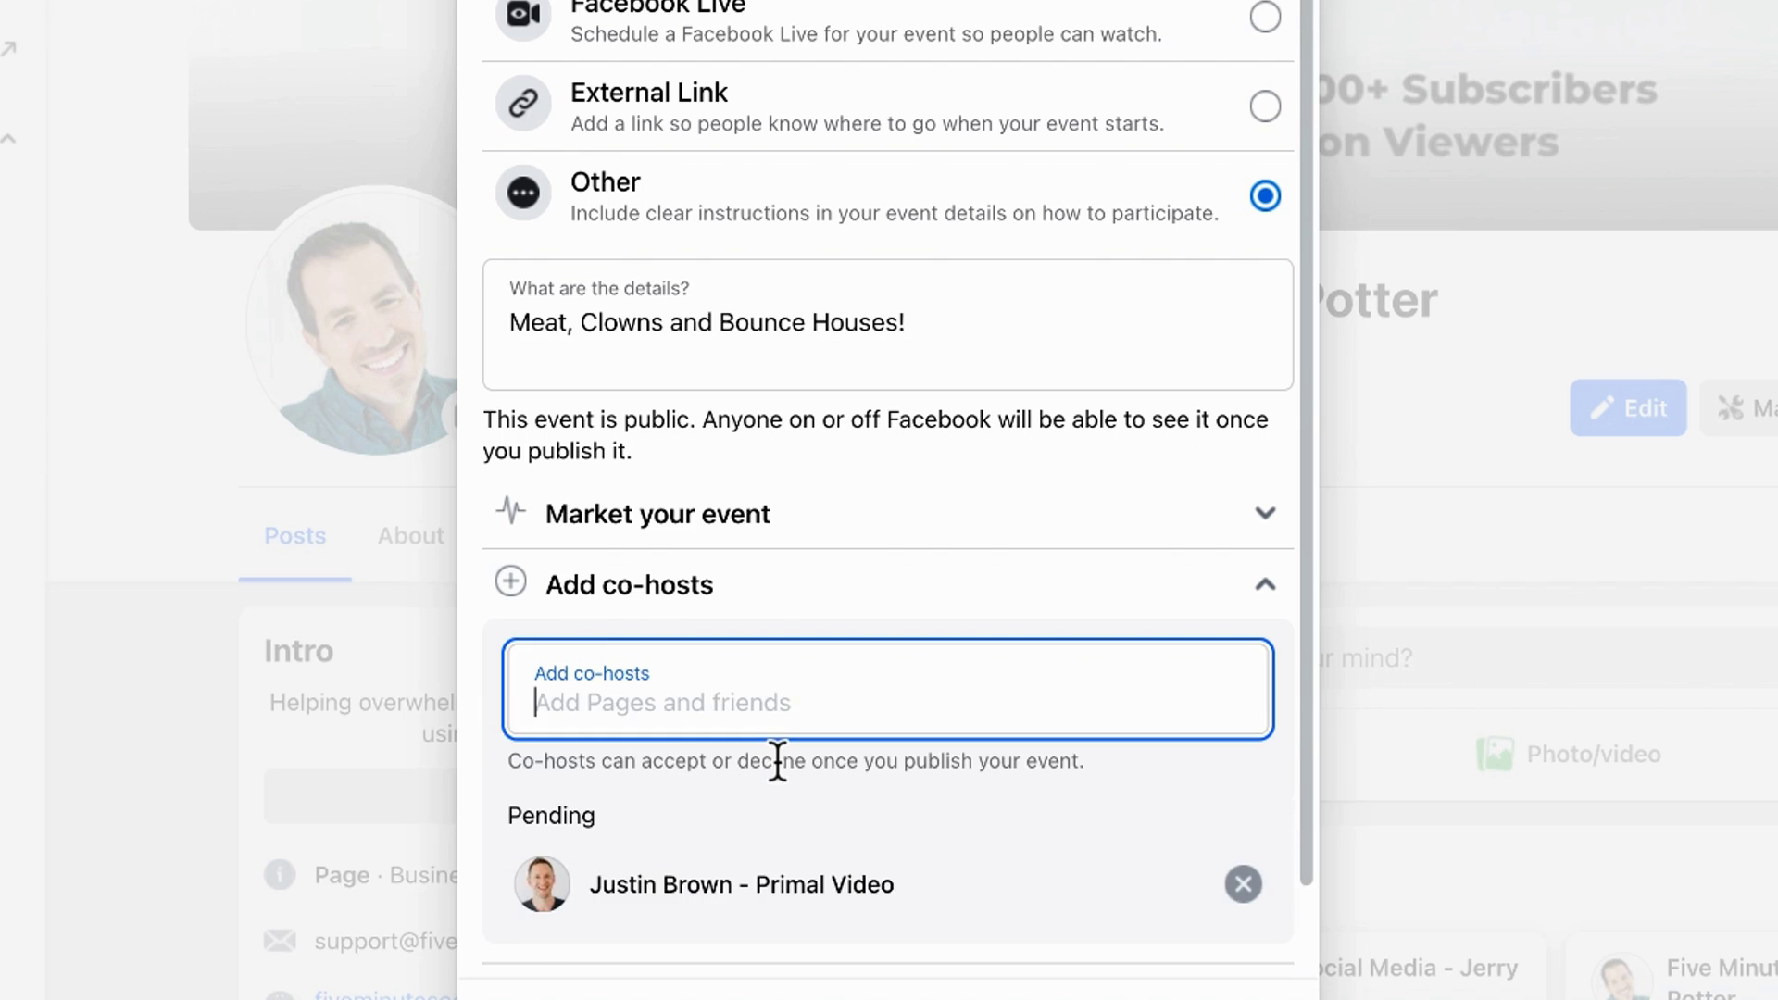
scroll(619, 765, "down", 1)
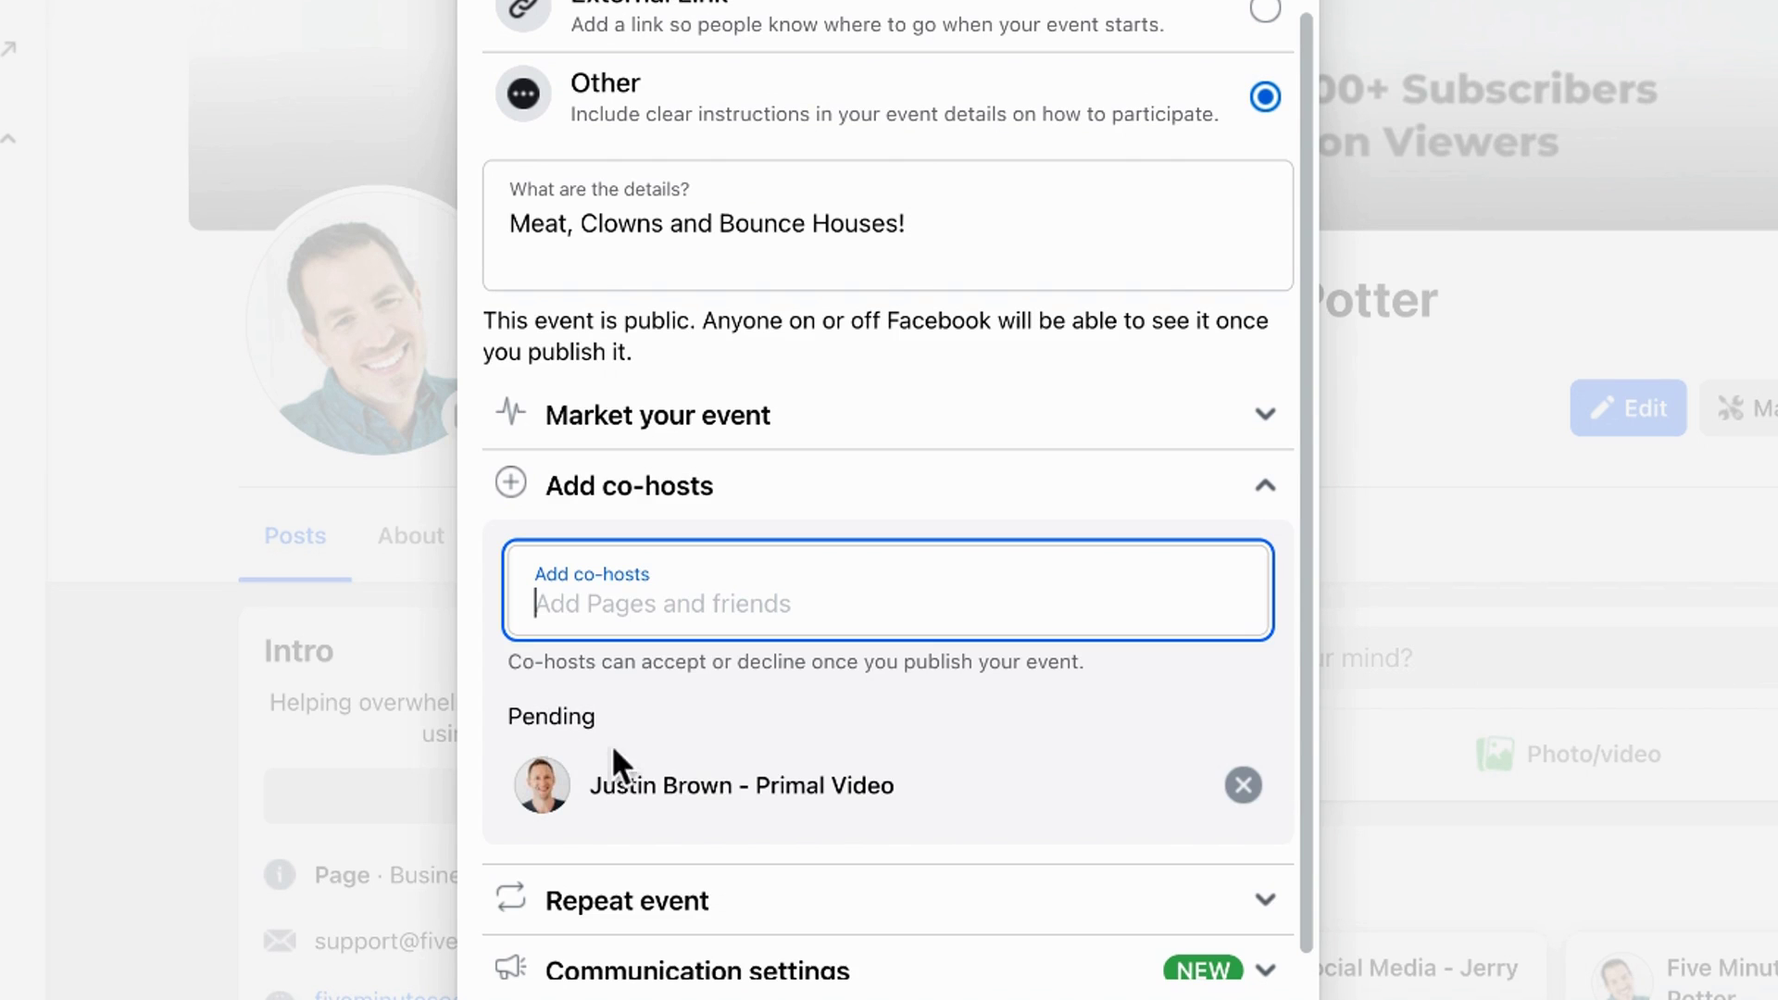
scroll(749, 796, "down", 1)
Step: Try the Daily, Weekly and Custom repeat frequencies, then cancel so the event stays Never repeating
left_click(748, 798)
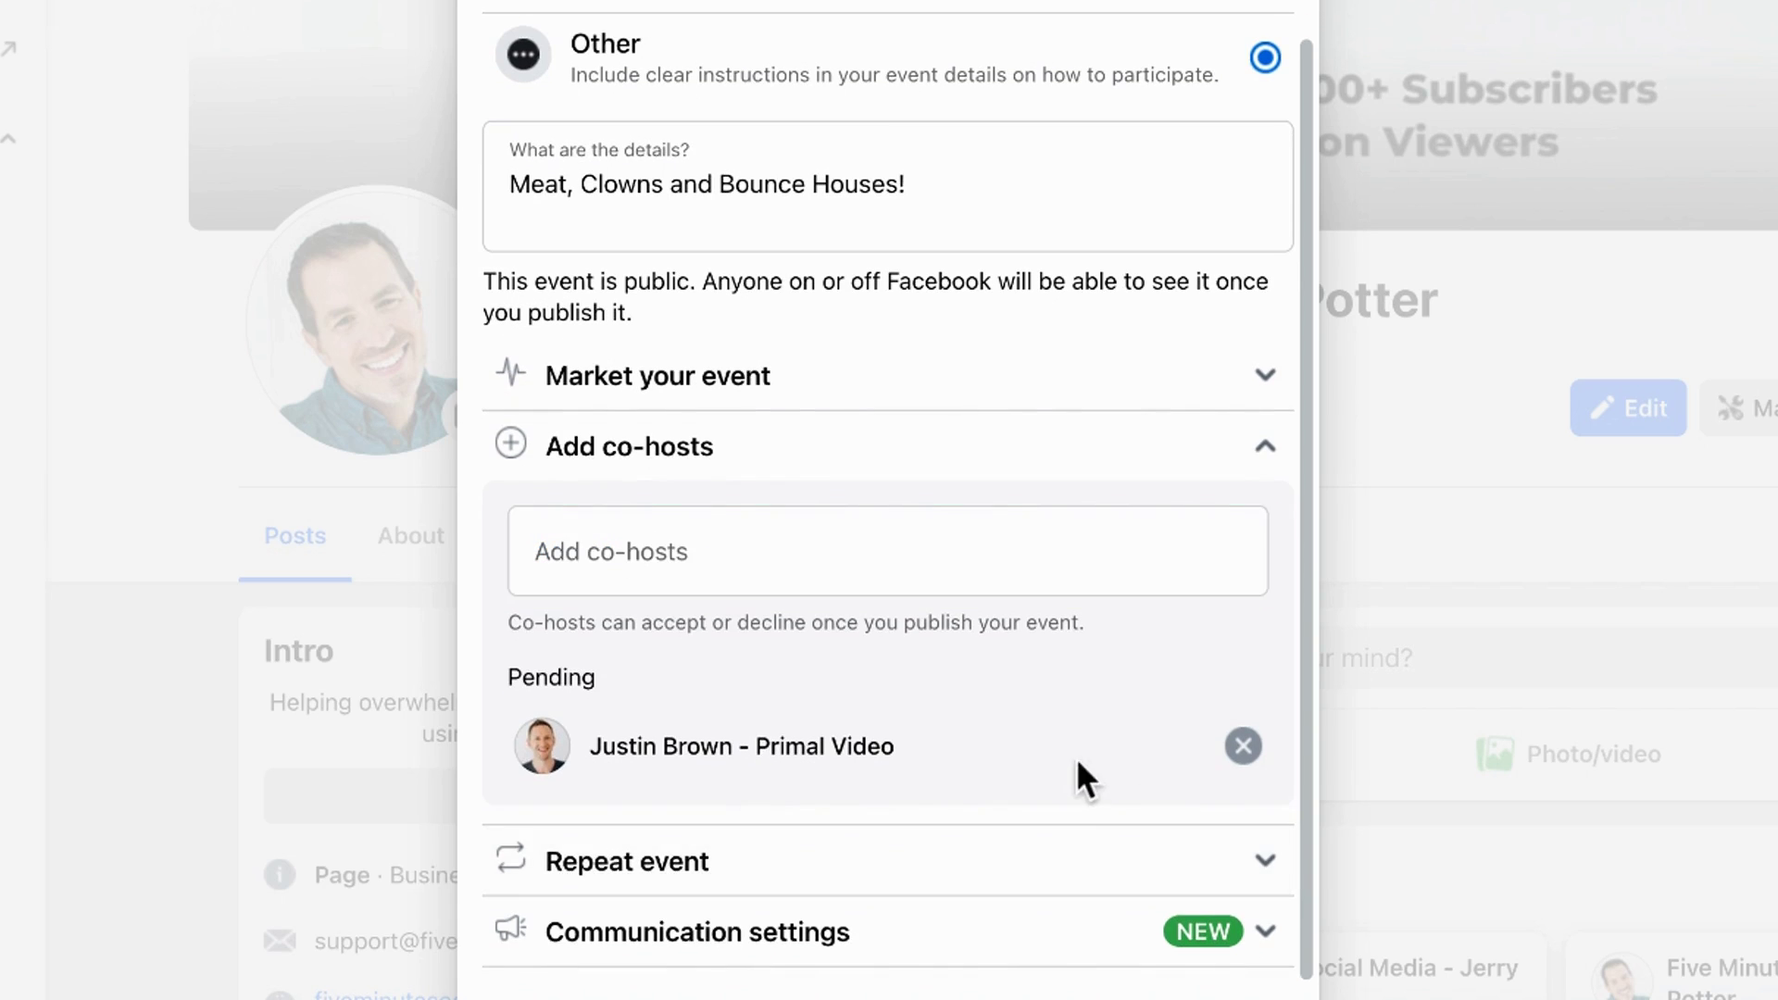
left_click(1266, 866)
left_click(701, 708)
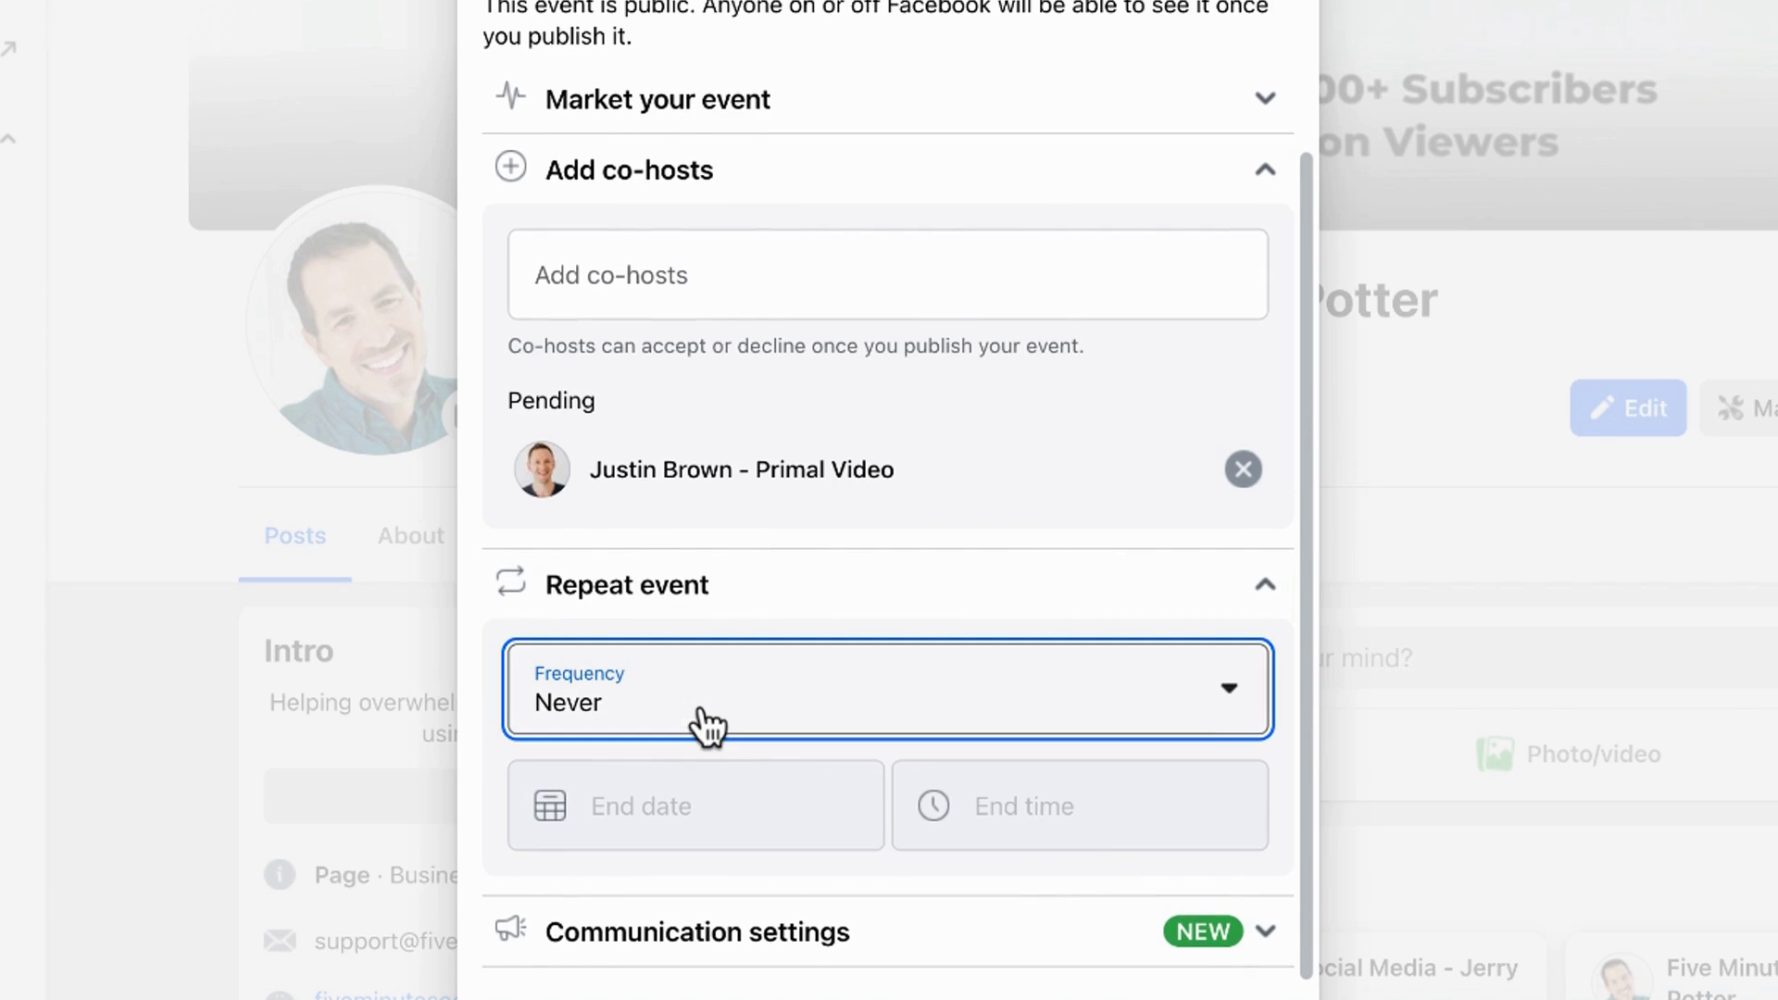
left_click(730, 839)
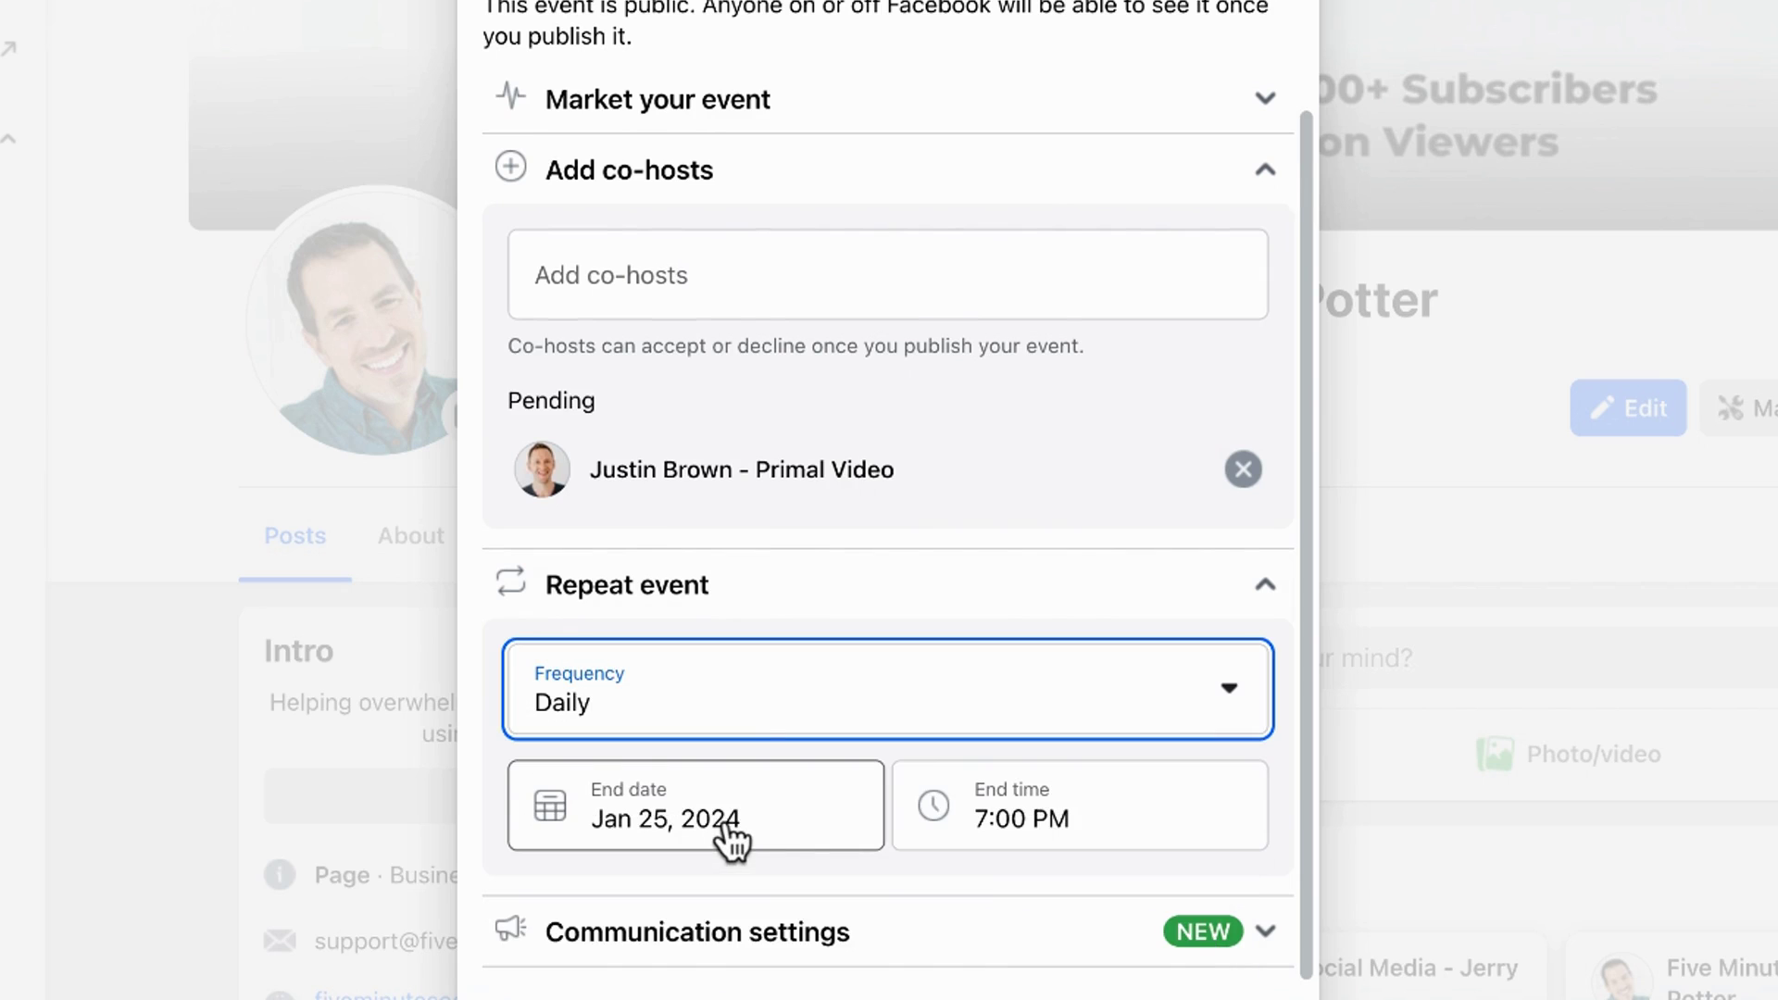
left_click(751, 728)
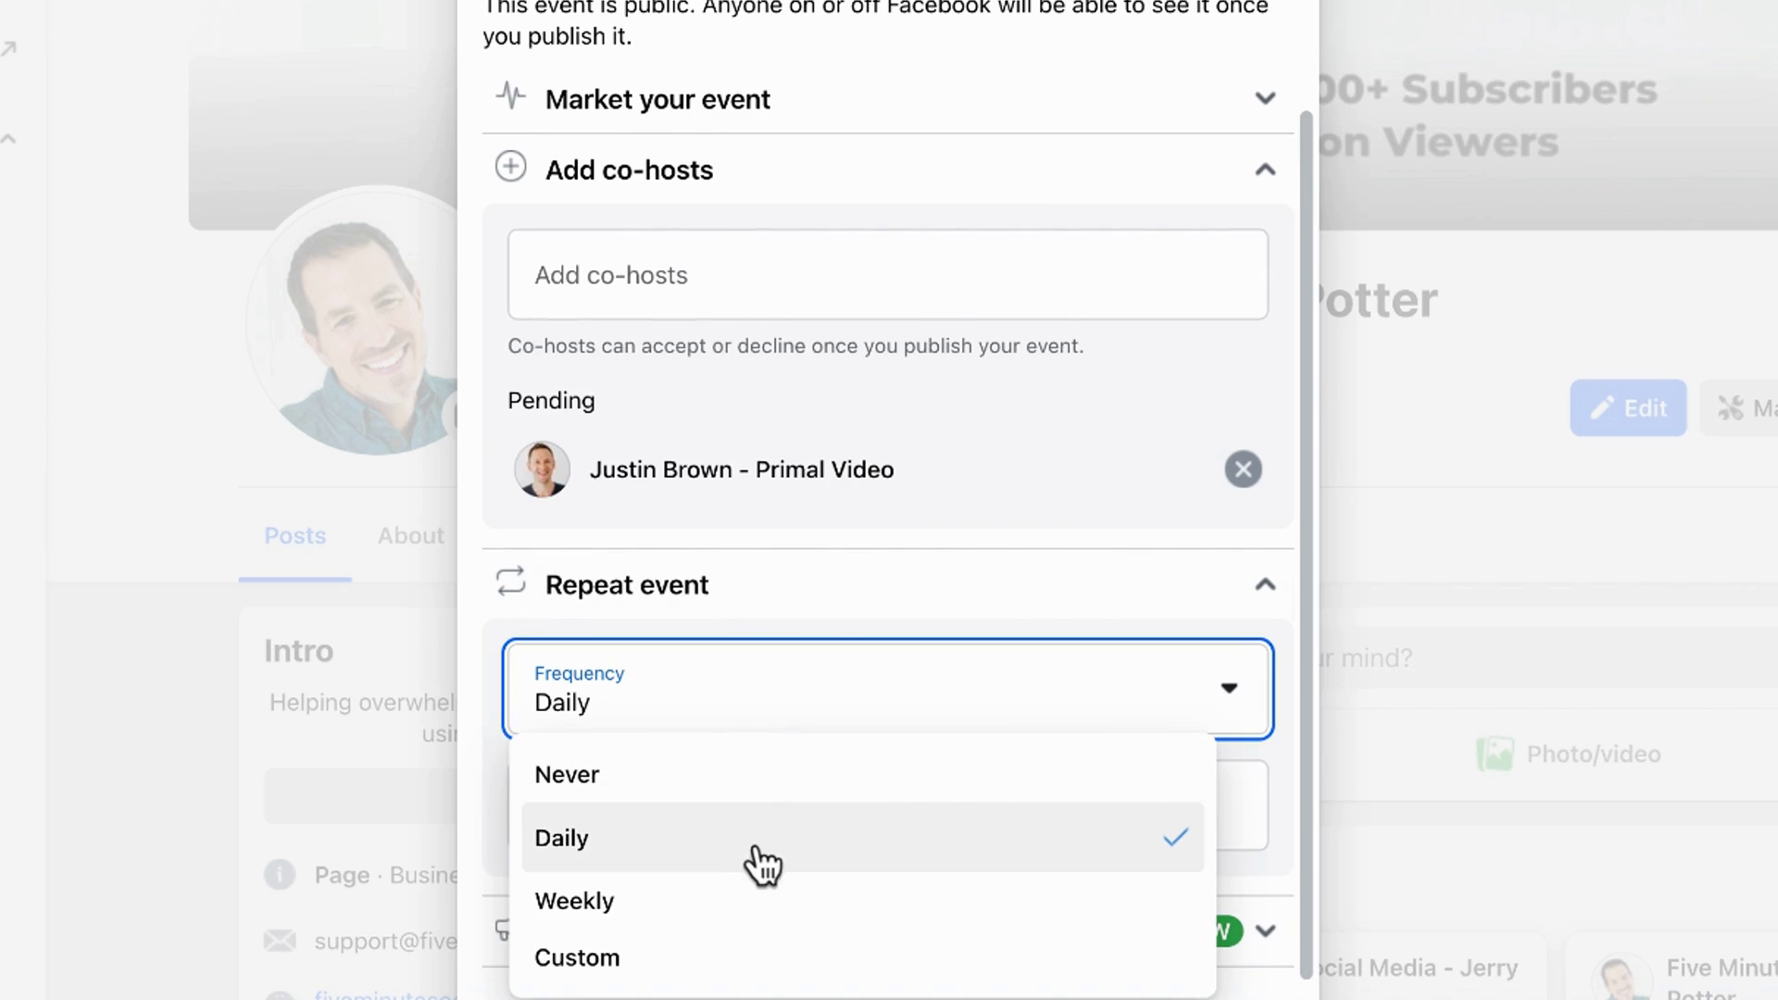
left_click(770, 898)
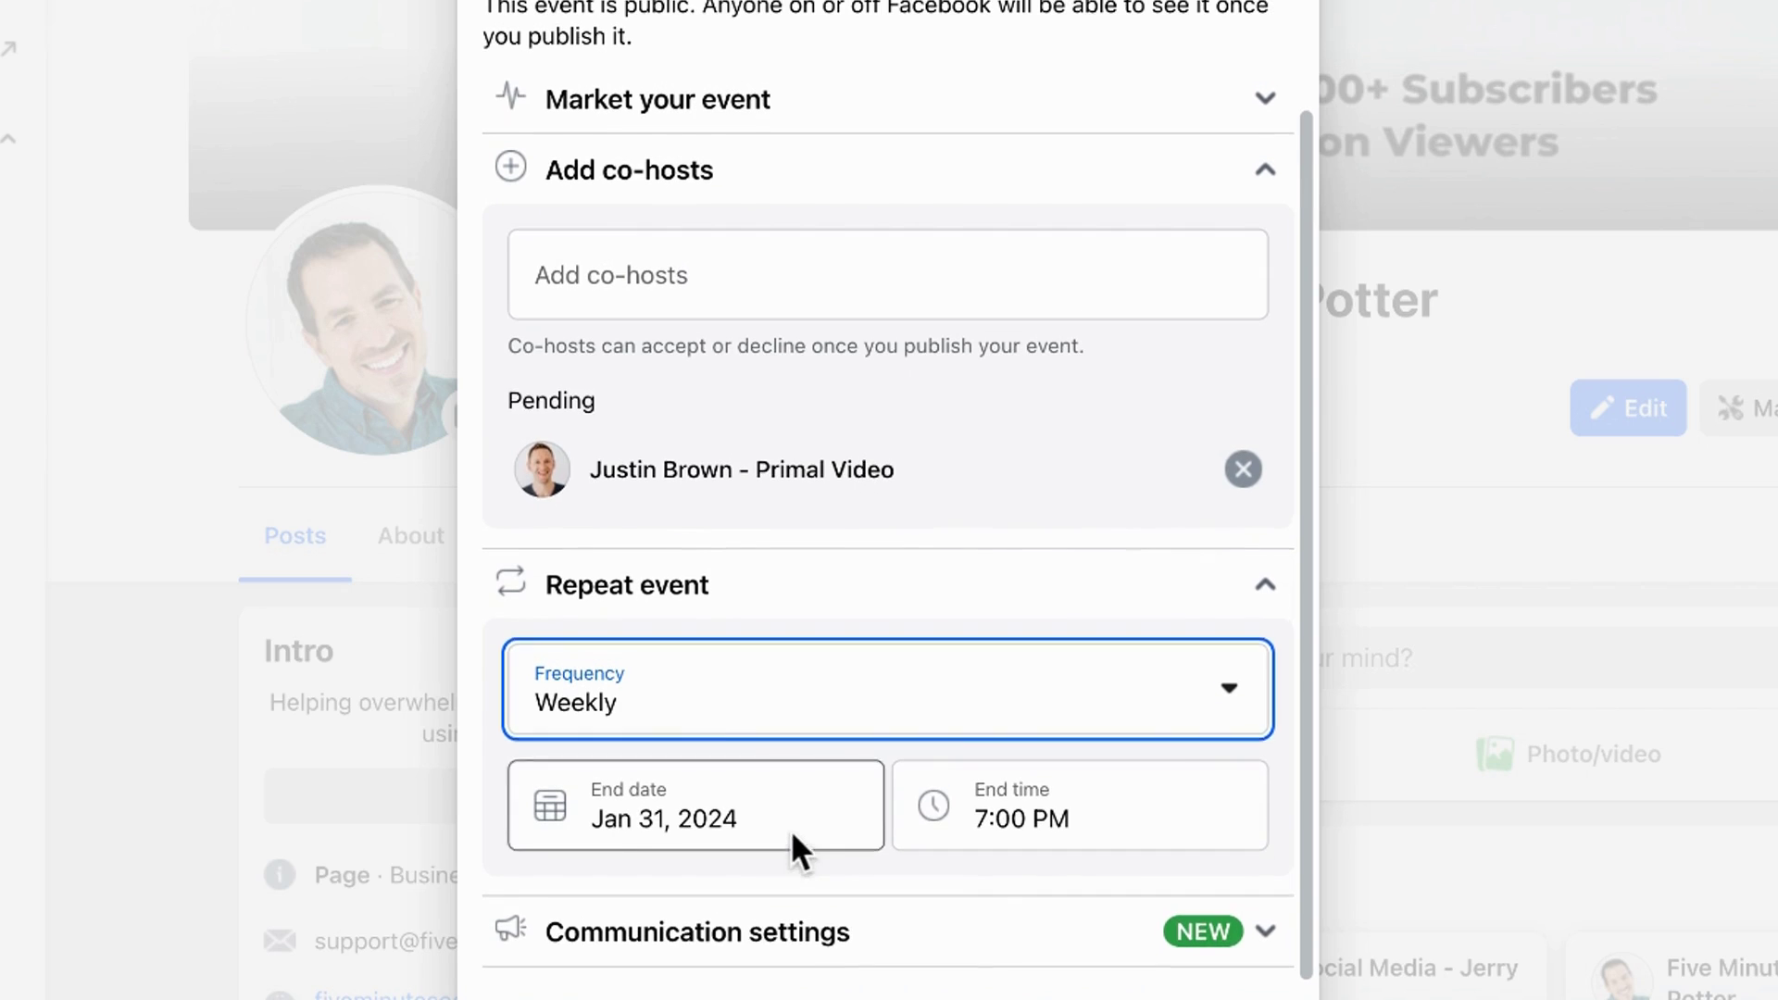
left_click(695, 707)
left_click(704, 968)
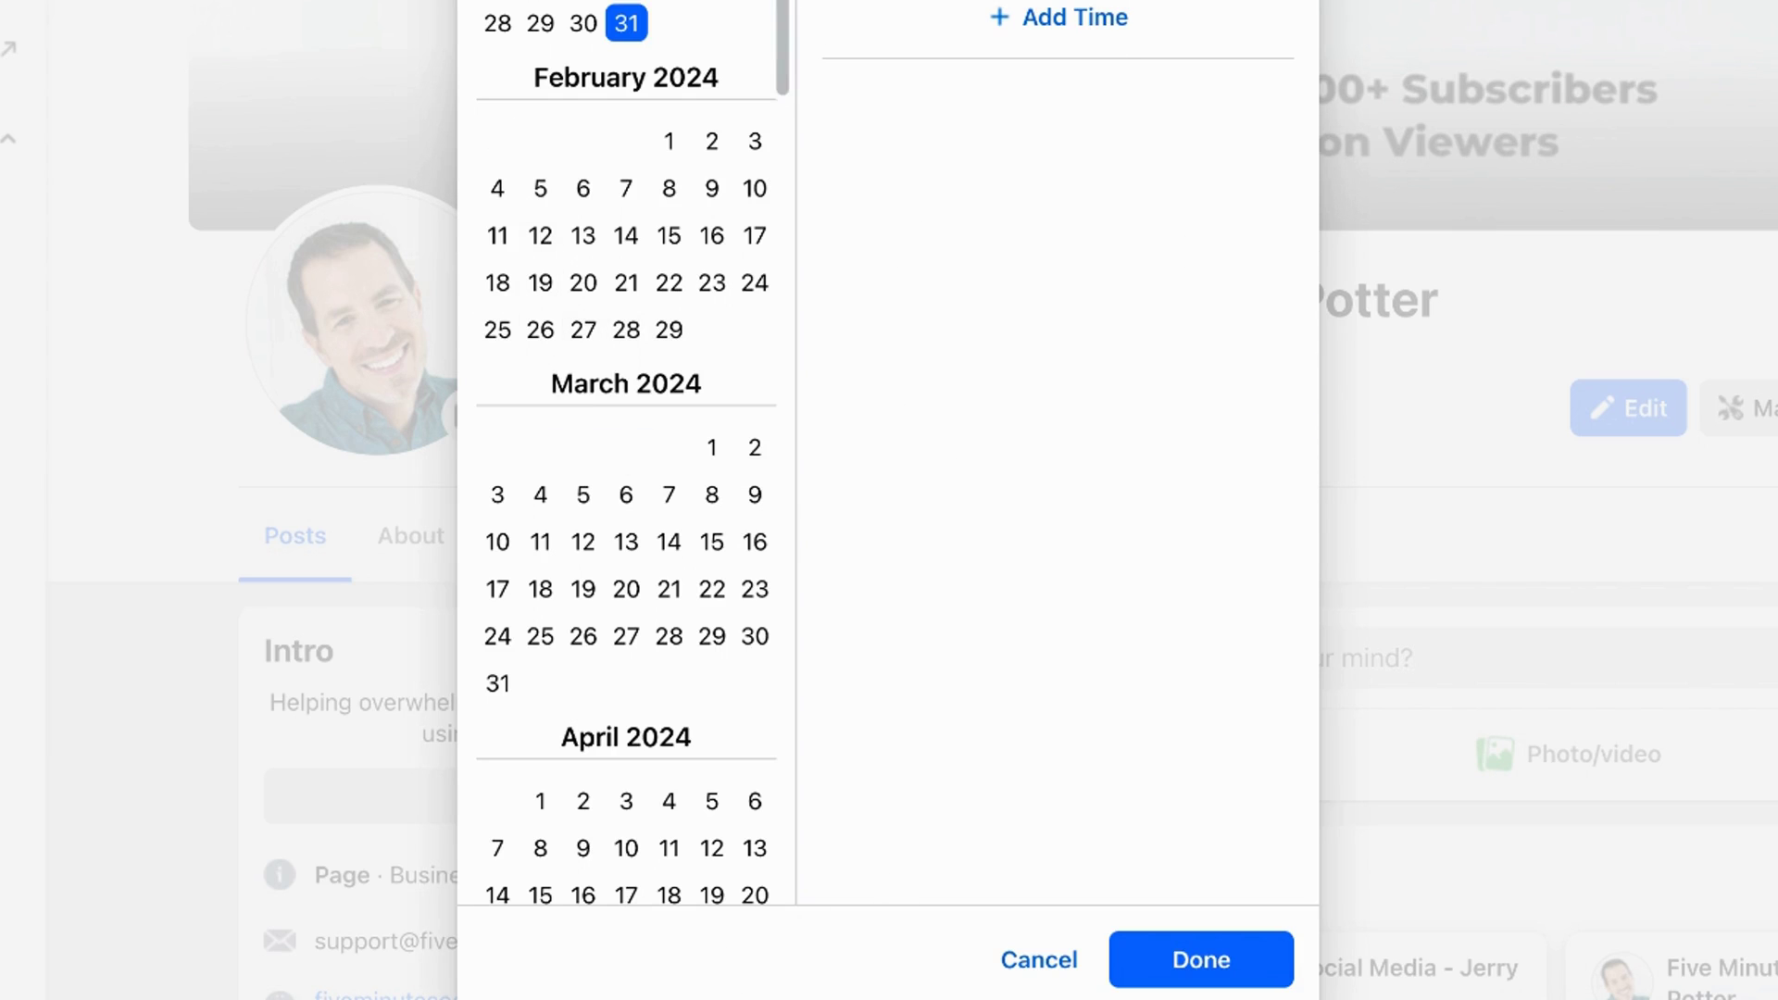
left_click(1195, 955)
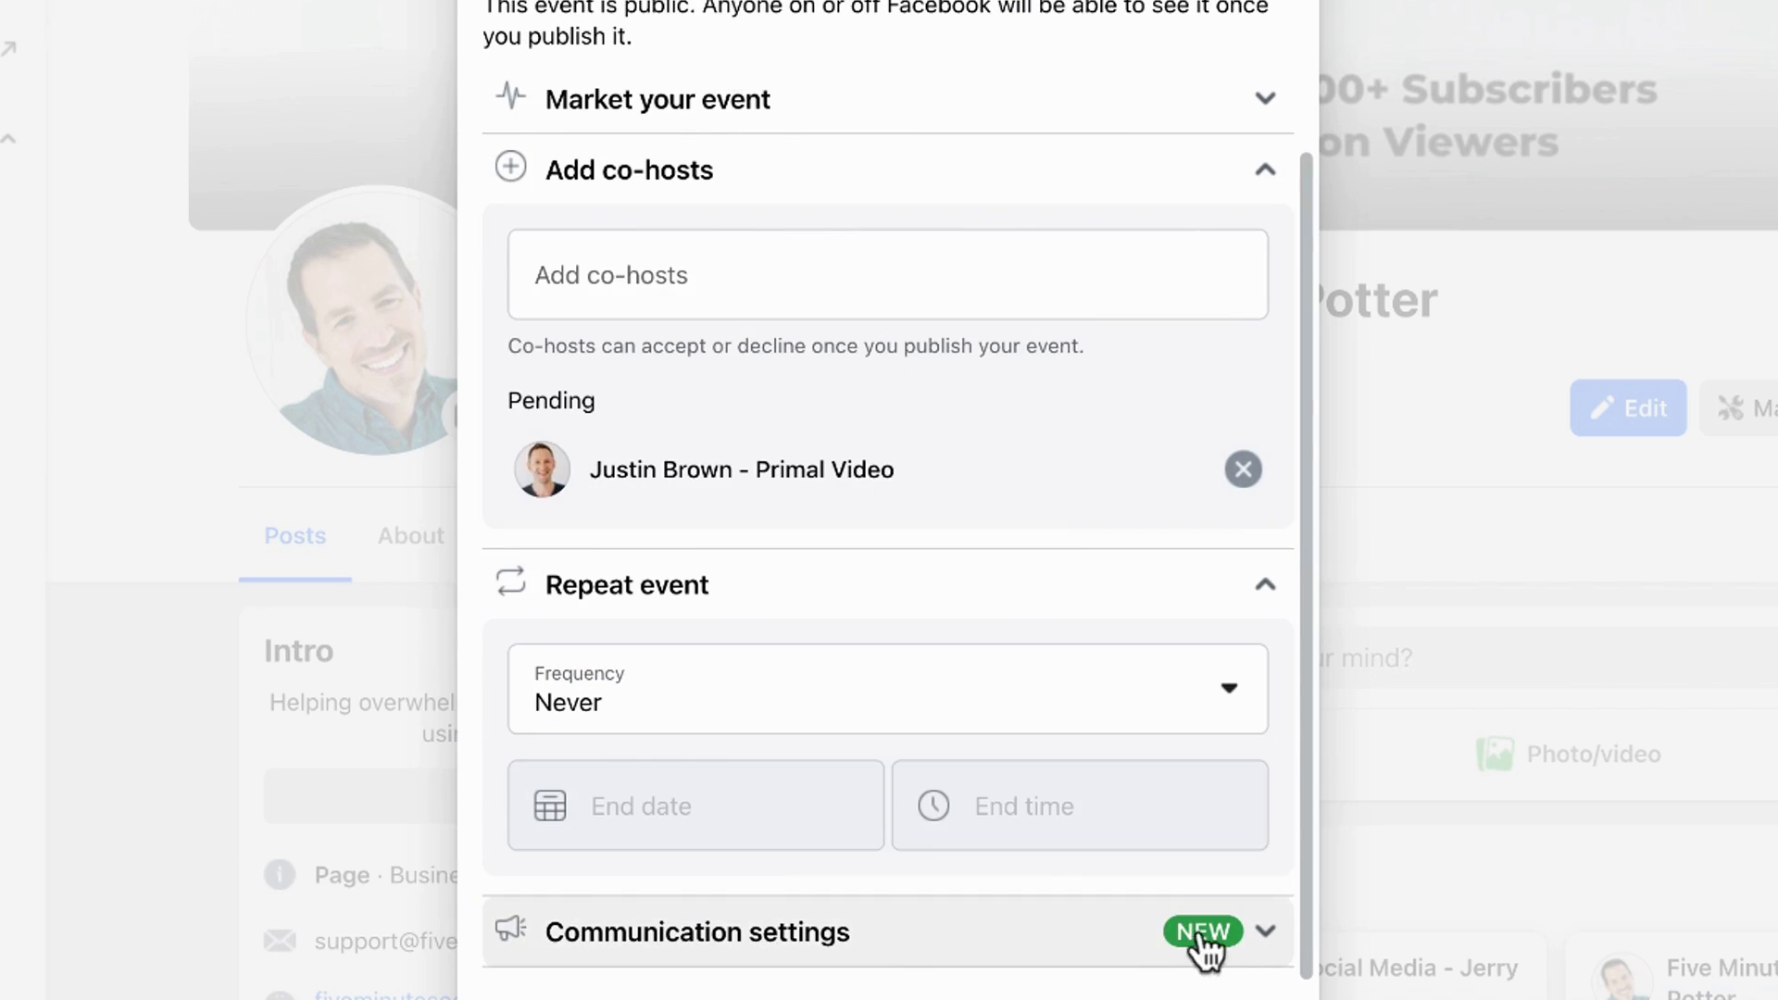
Step: In Communication settings, toggle 'Only hosts can post' on and off, then require host approval for posts
left_click(1126, 937)
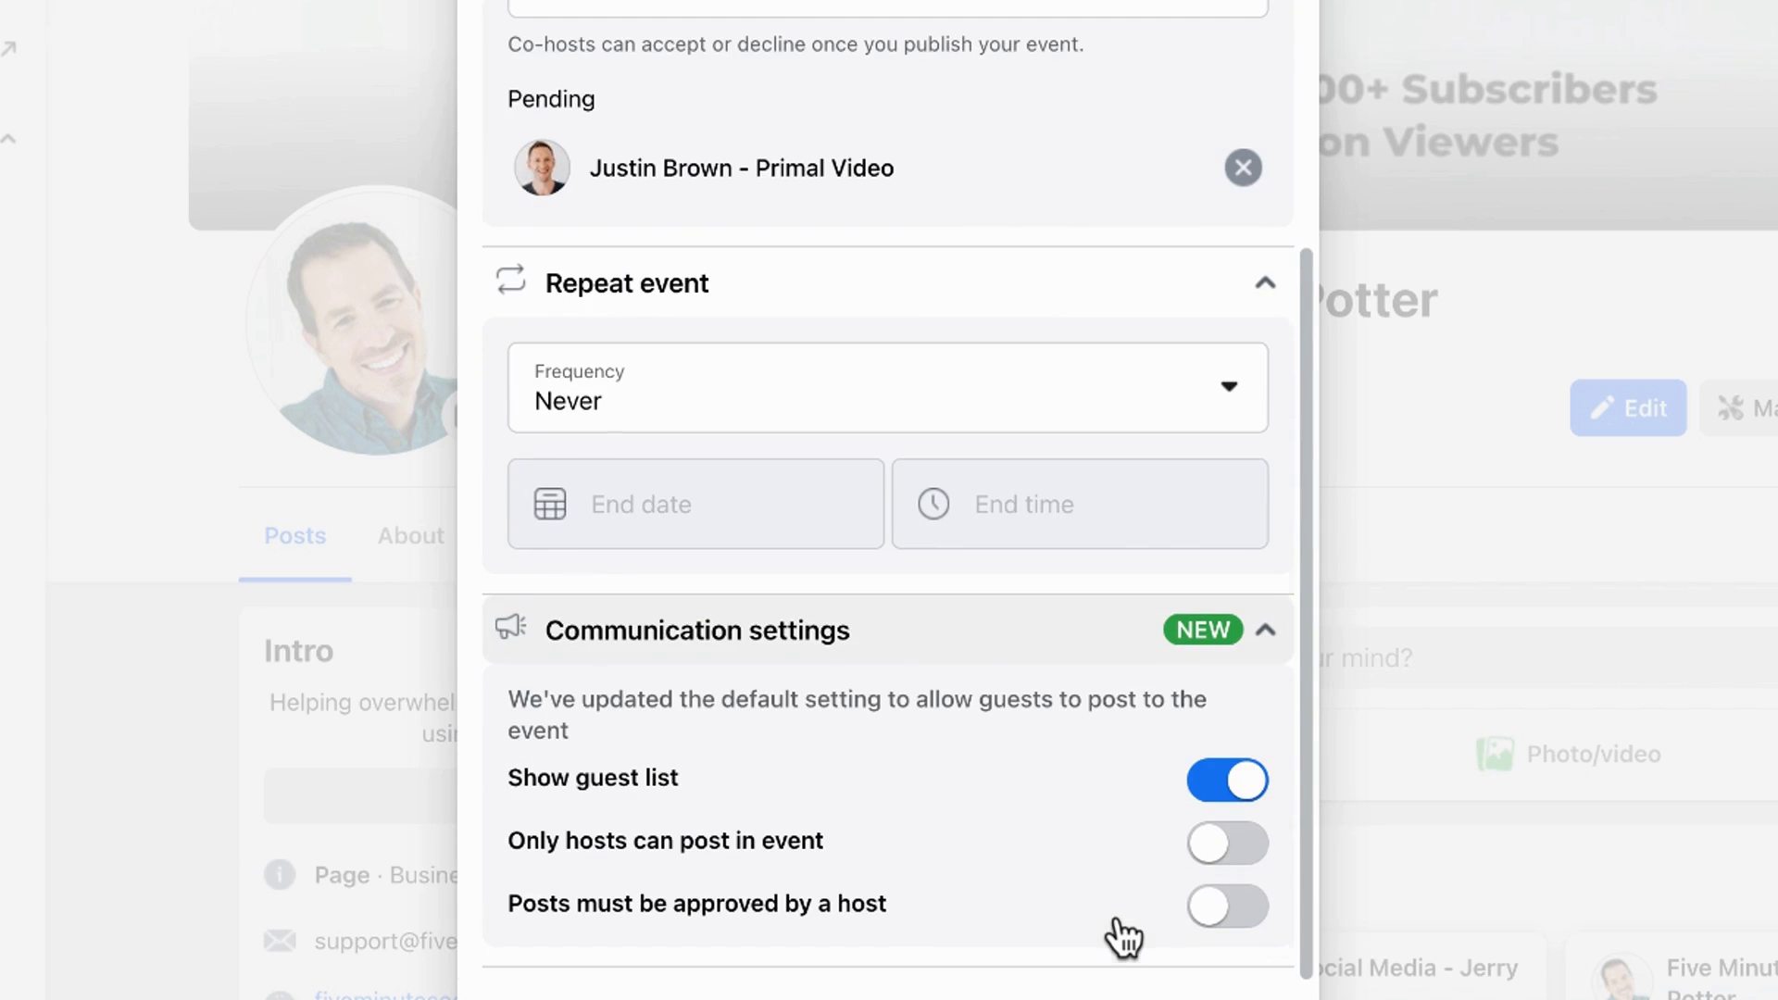
left_click(1223, 859)
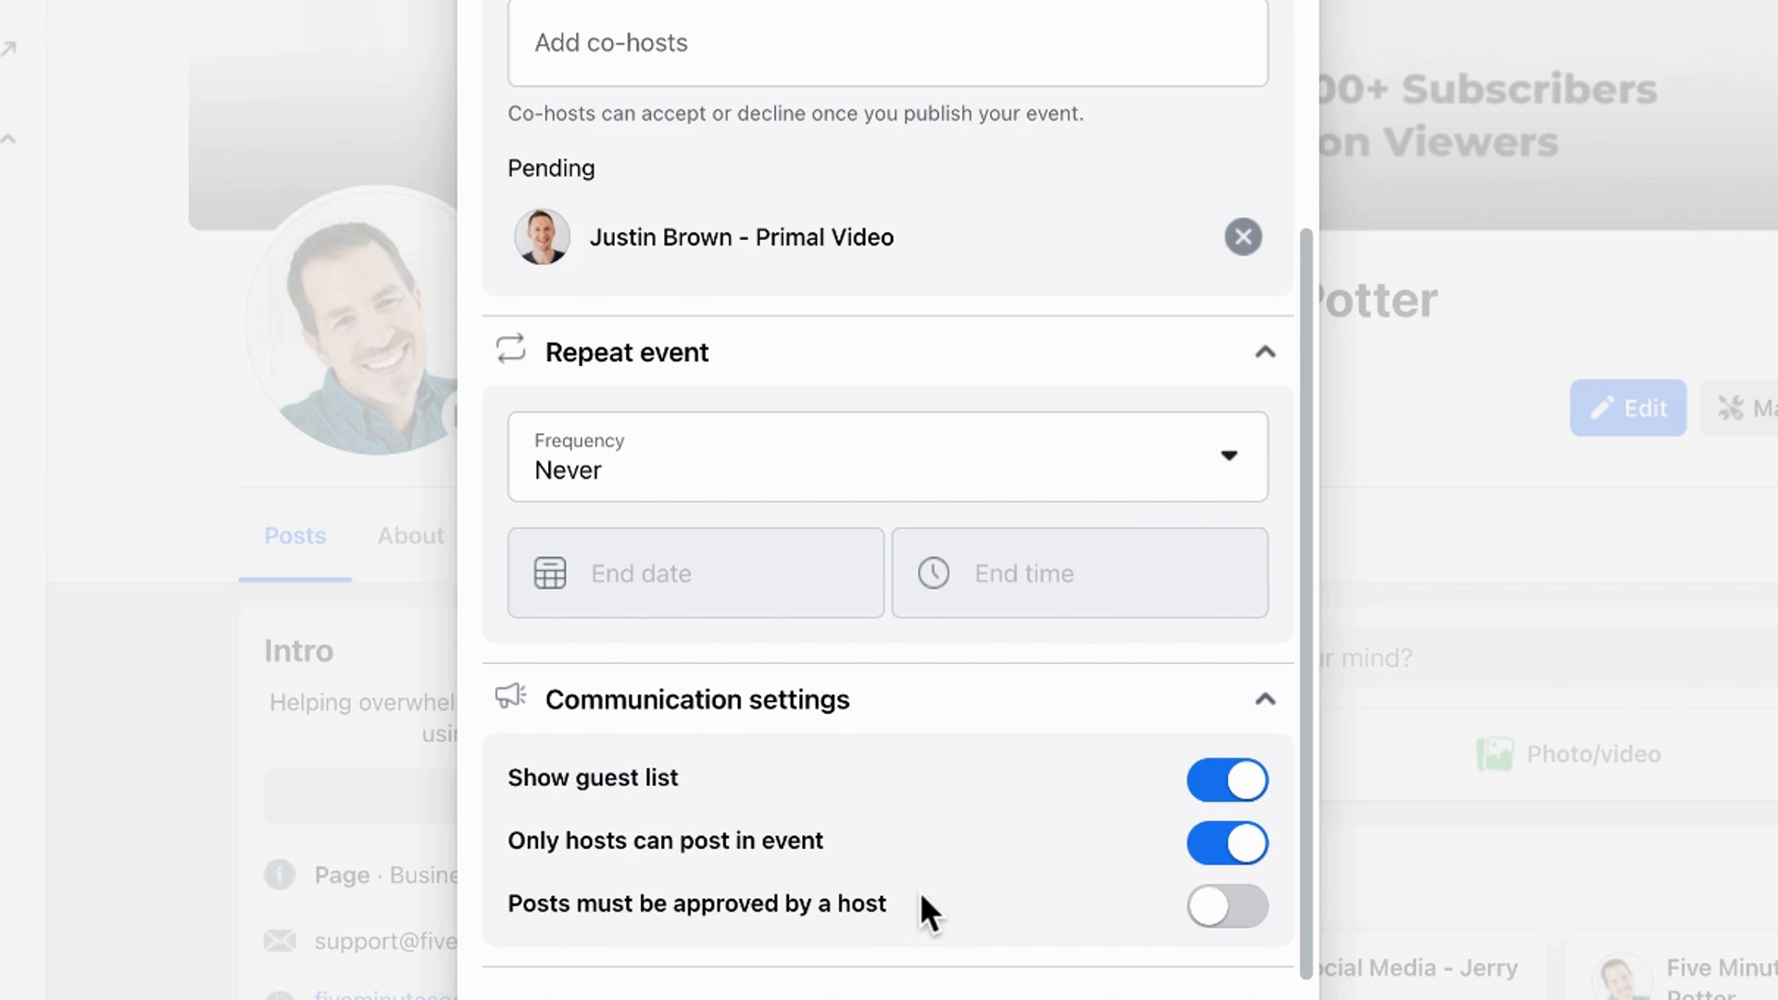
left_click(1241, 875)
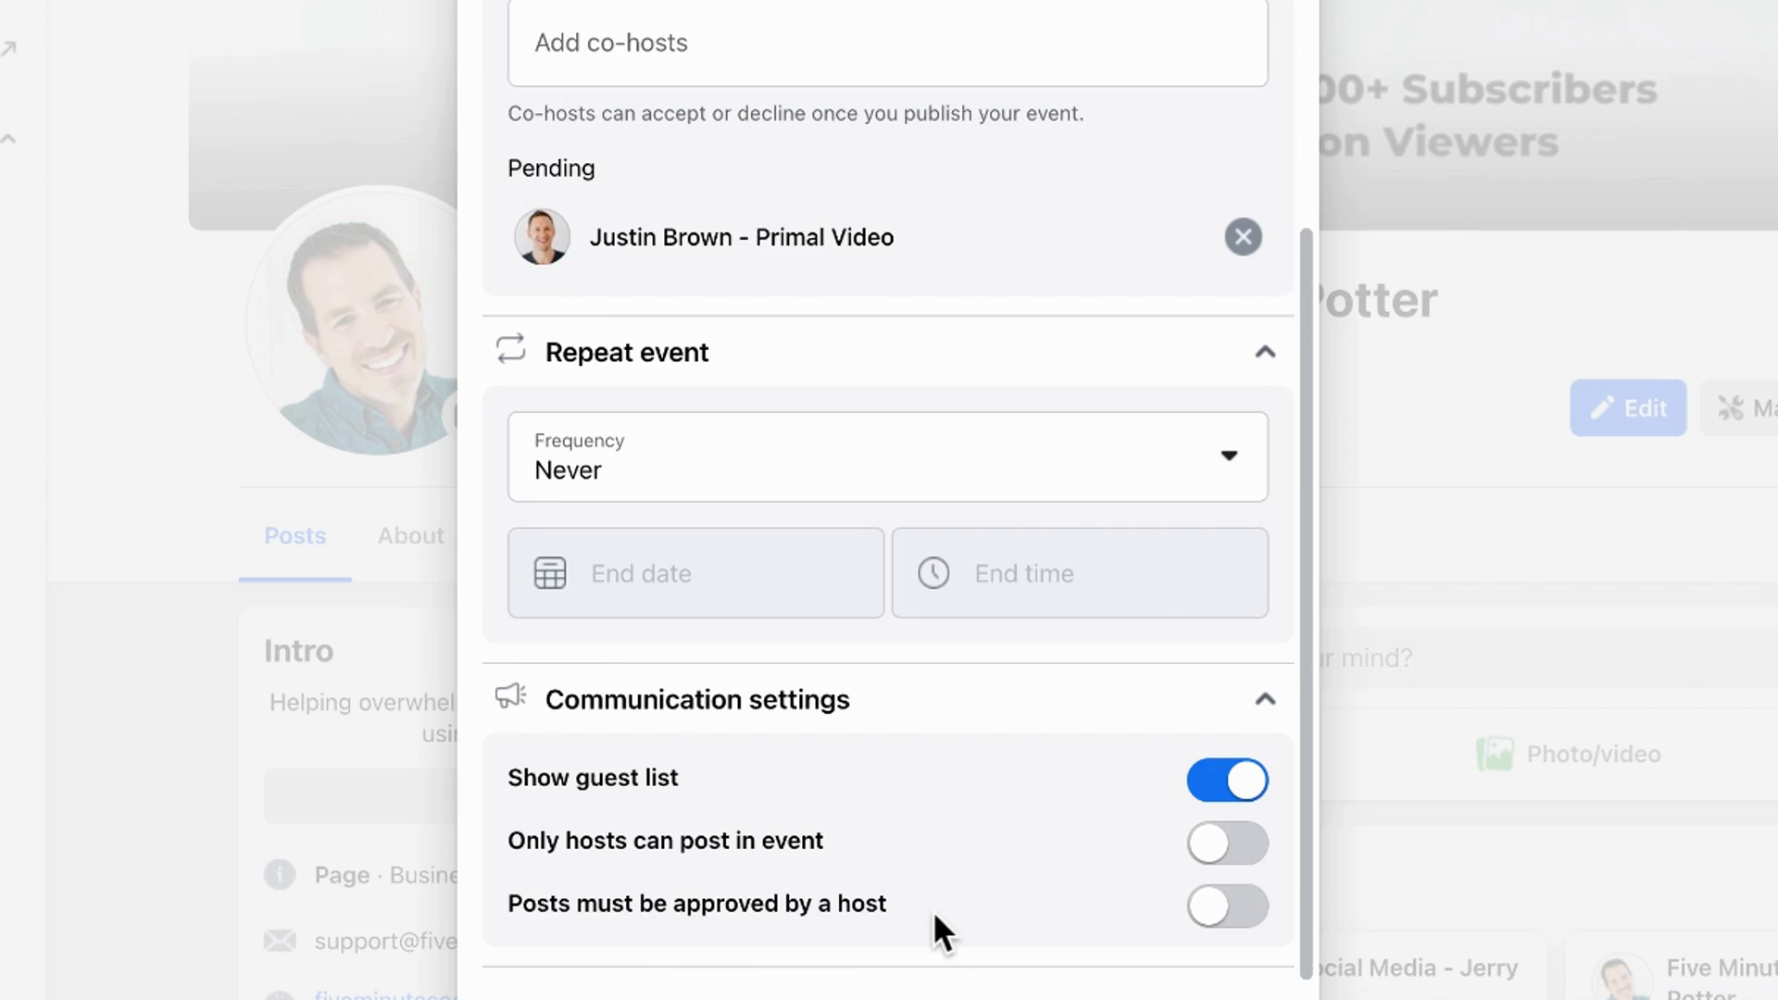
left_click(1228, 907)
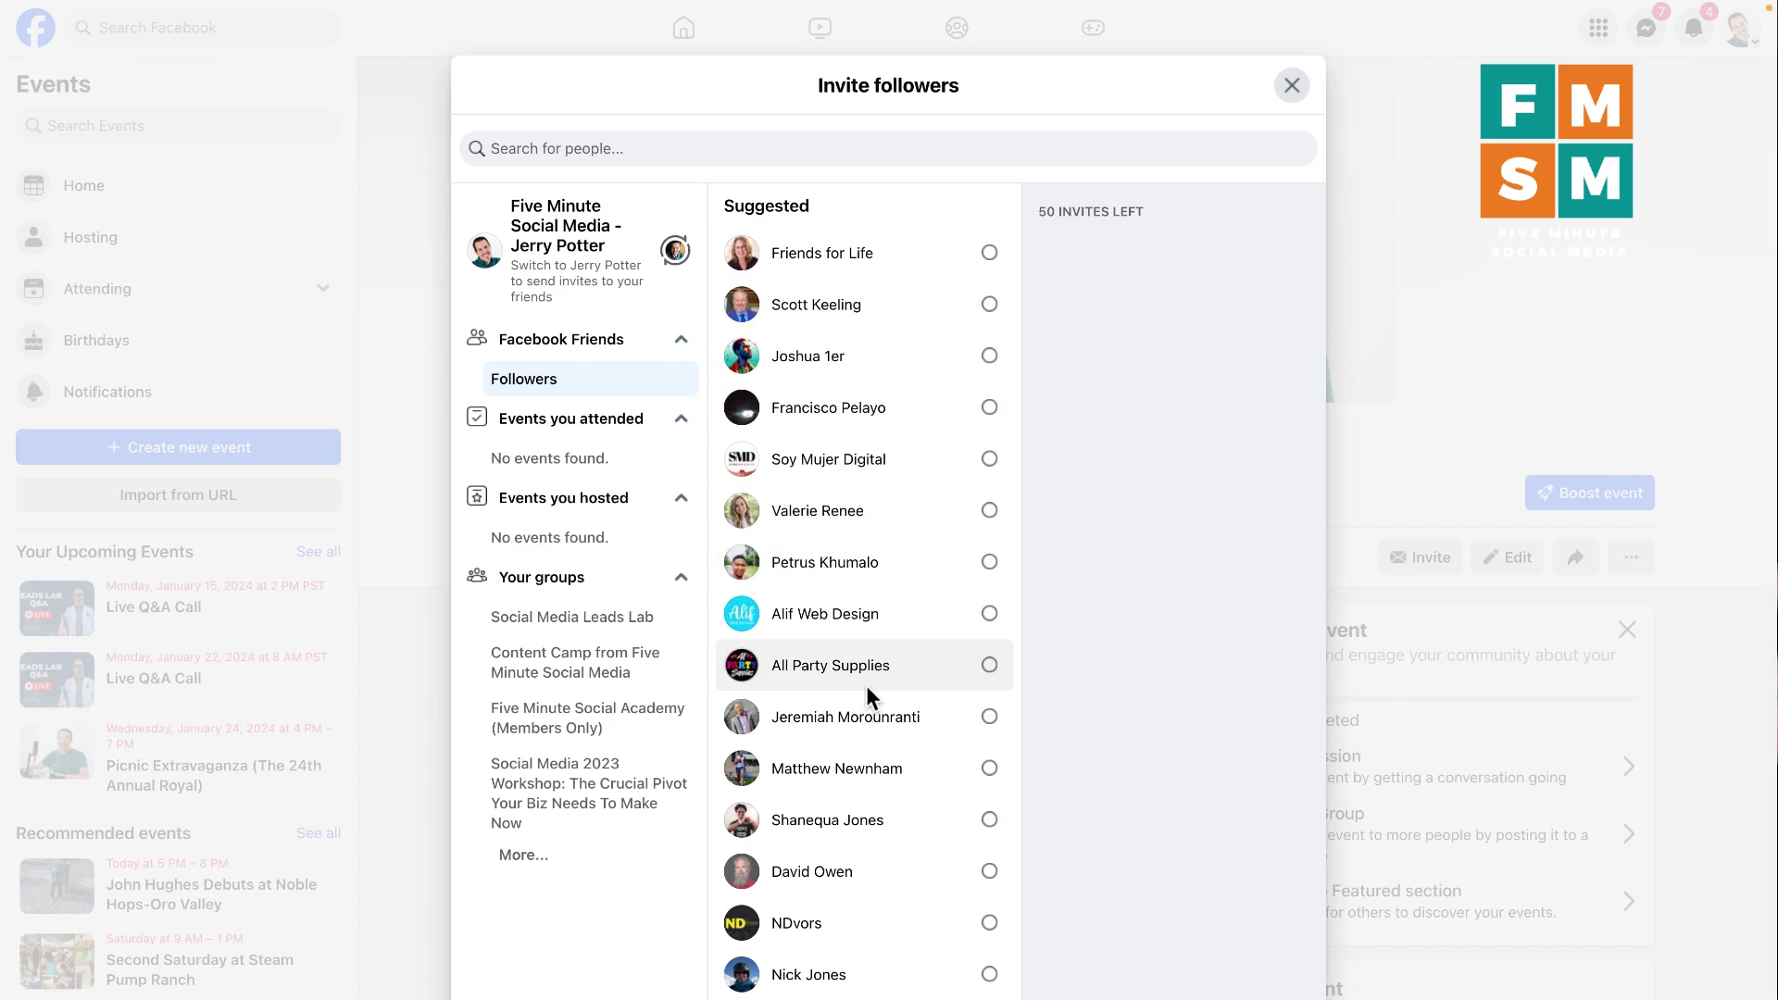
Step: Browse the Suggested invite list, then show the Social Media Leads Lab group's members
scroll(845, 620, "down", 5)
scroll(845, 620, "down", 20)
scroll(845, 619, "down", 2)
scroll(845, 619, "up", 10)
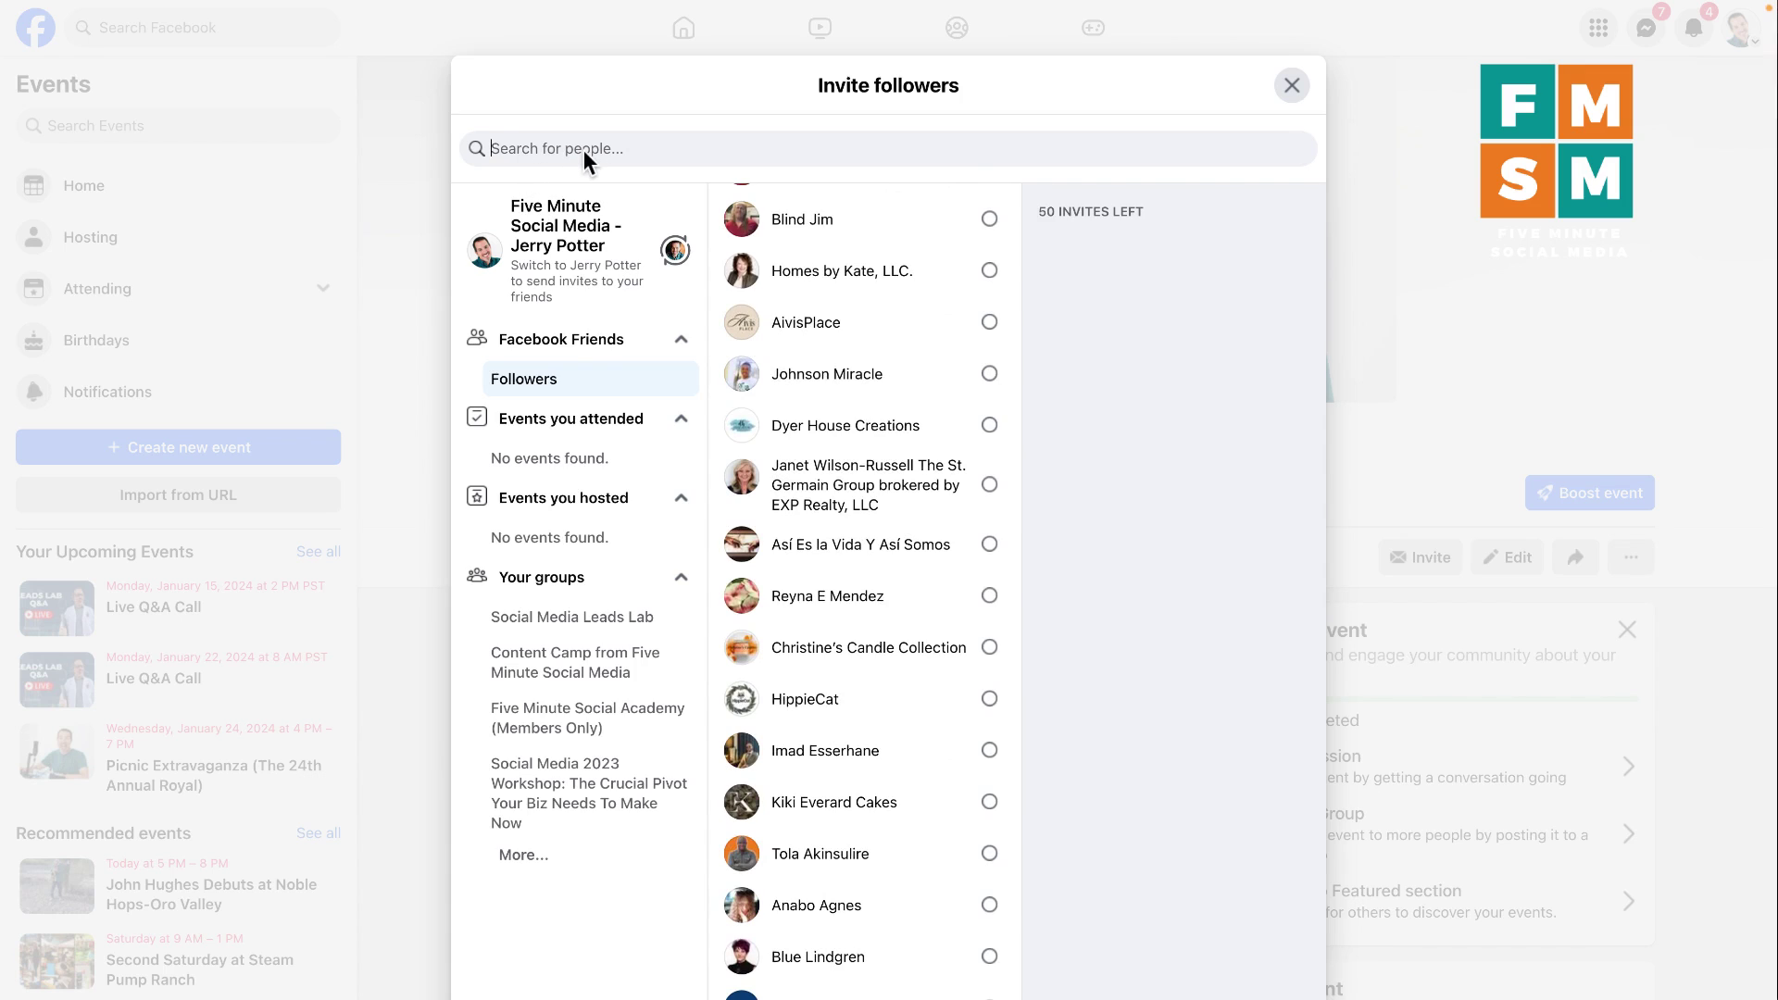
left_click(556, 616)
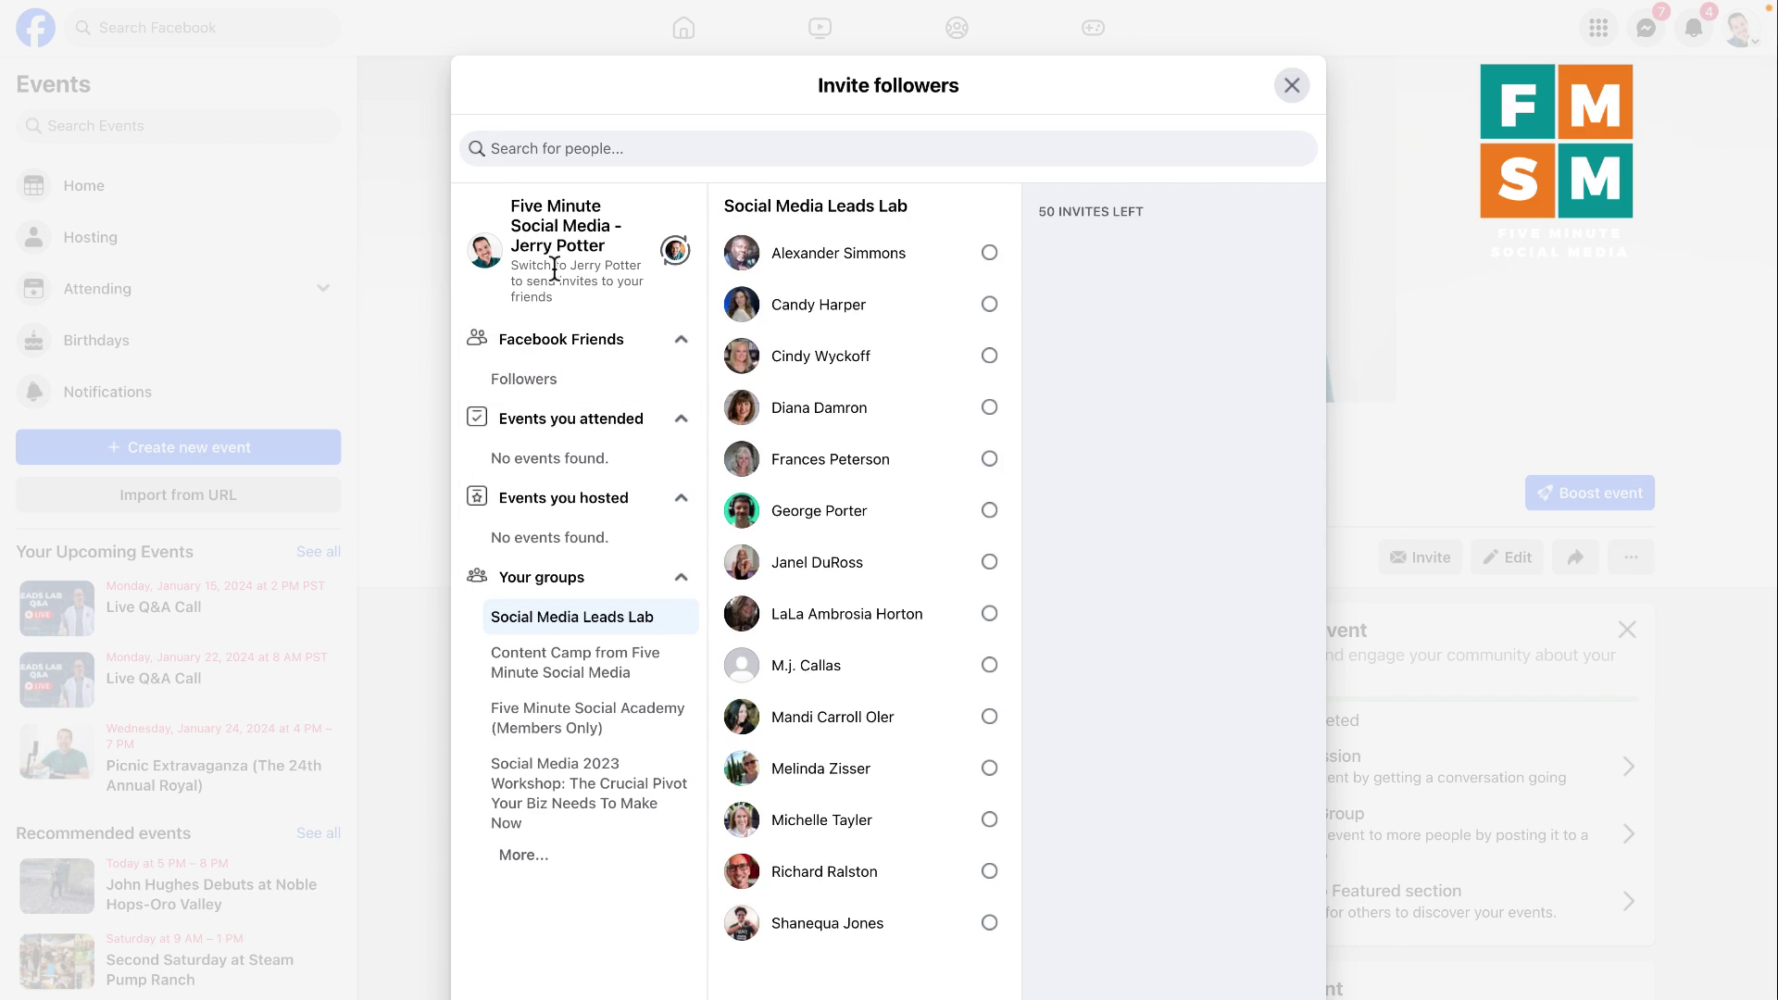
Step: Switch to inviting as your personal profile, tick six suggested friends, and send the invites
left_click(676, 260)
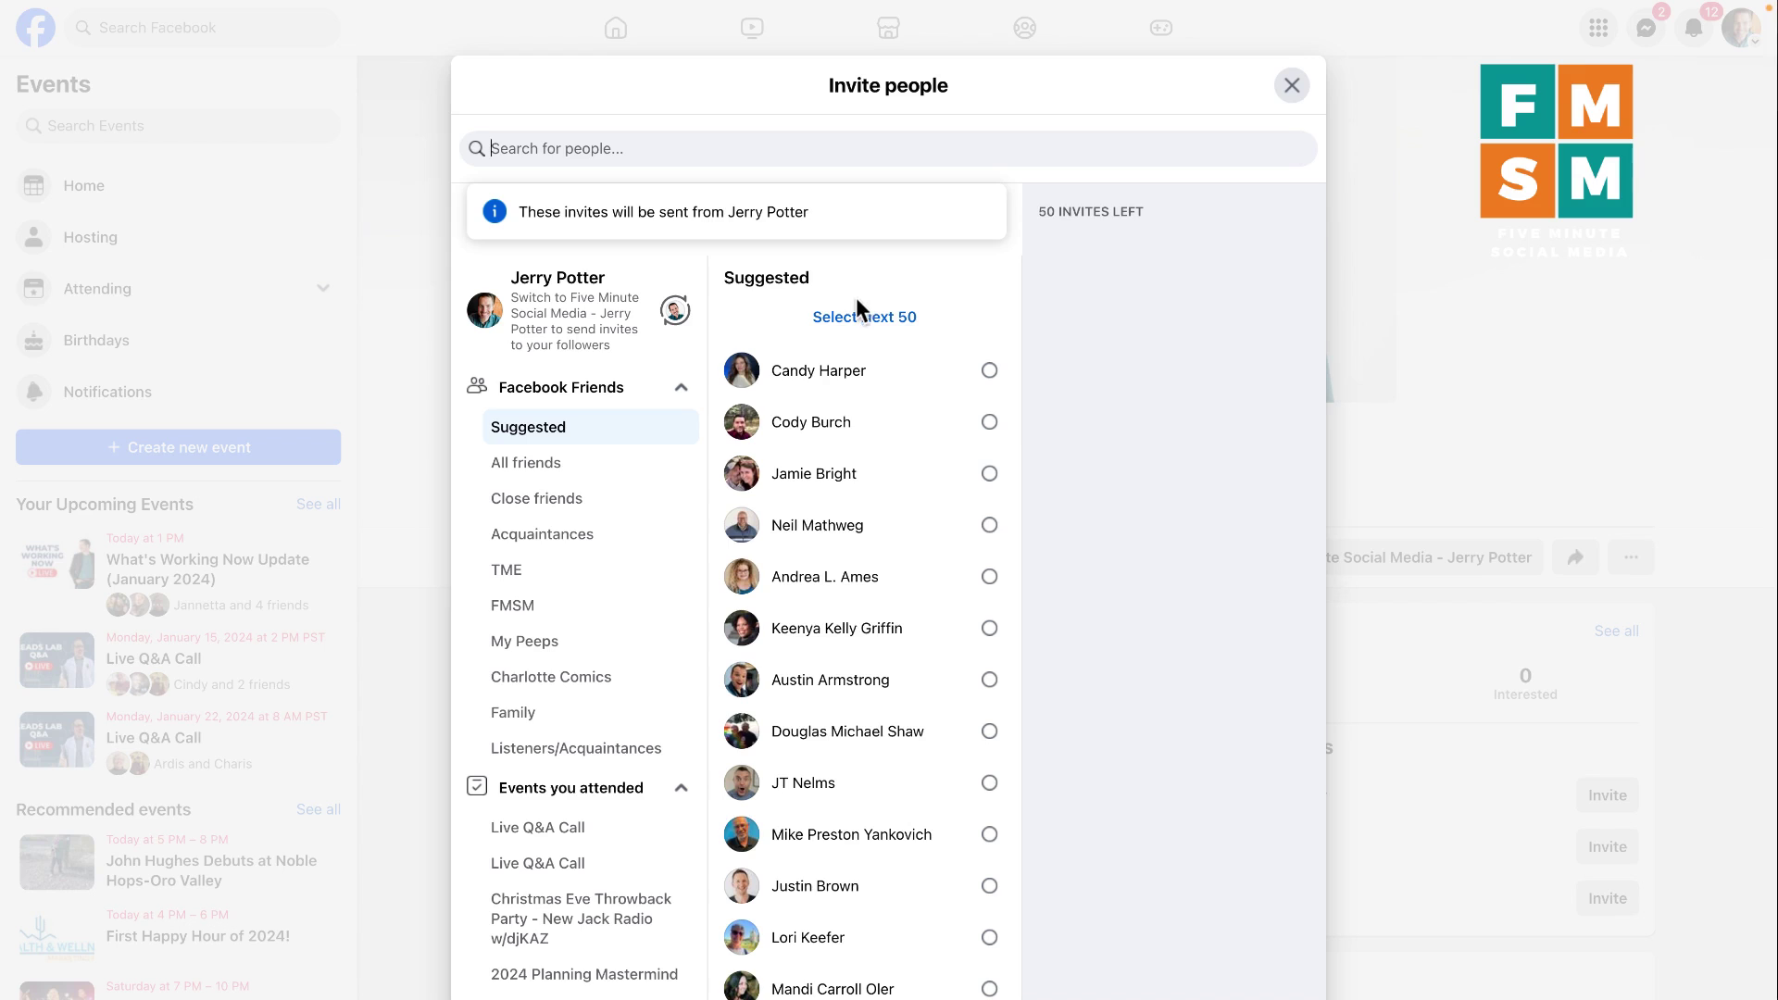
left_click(862, 394)
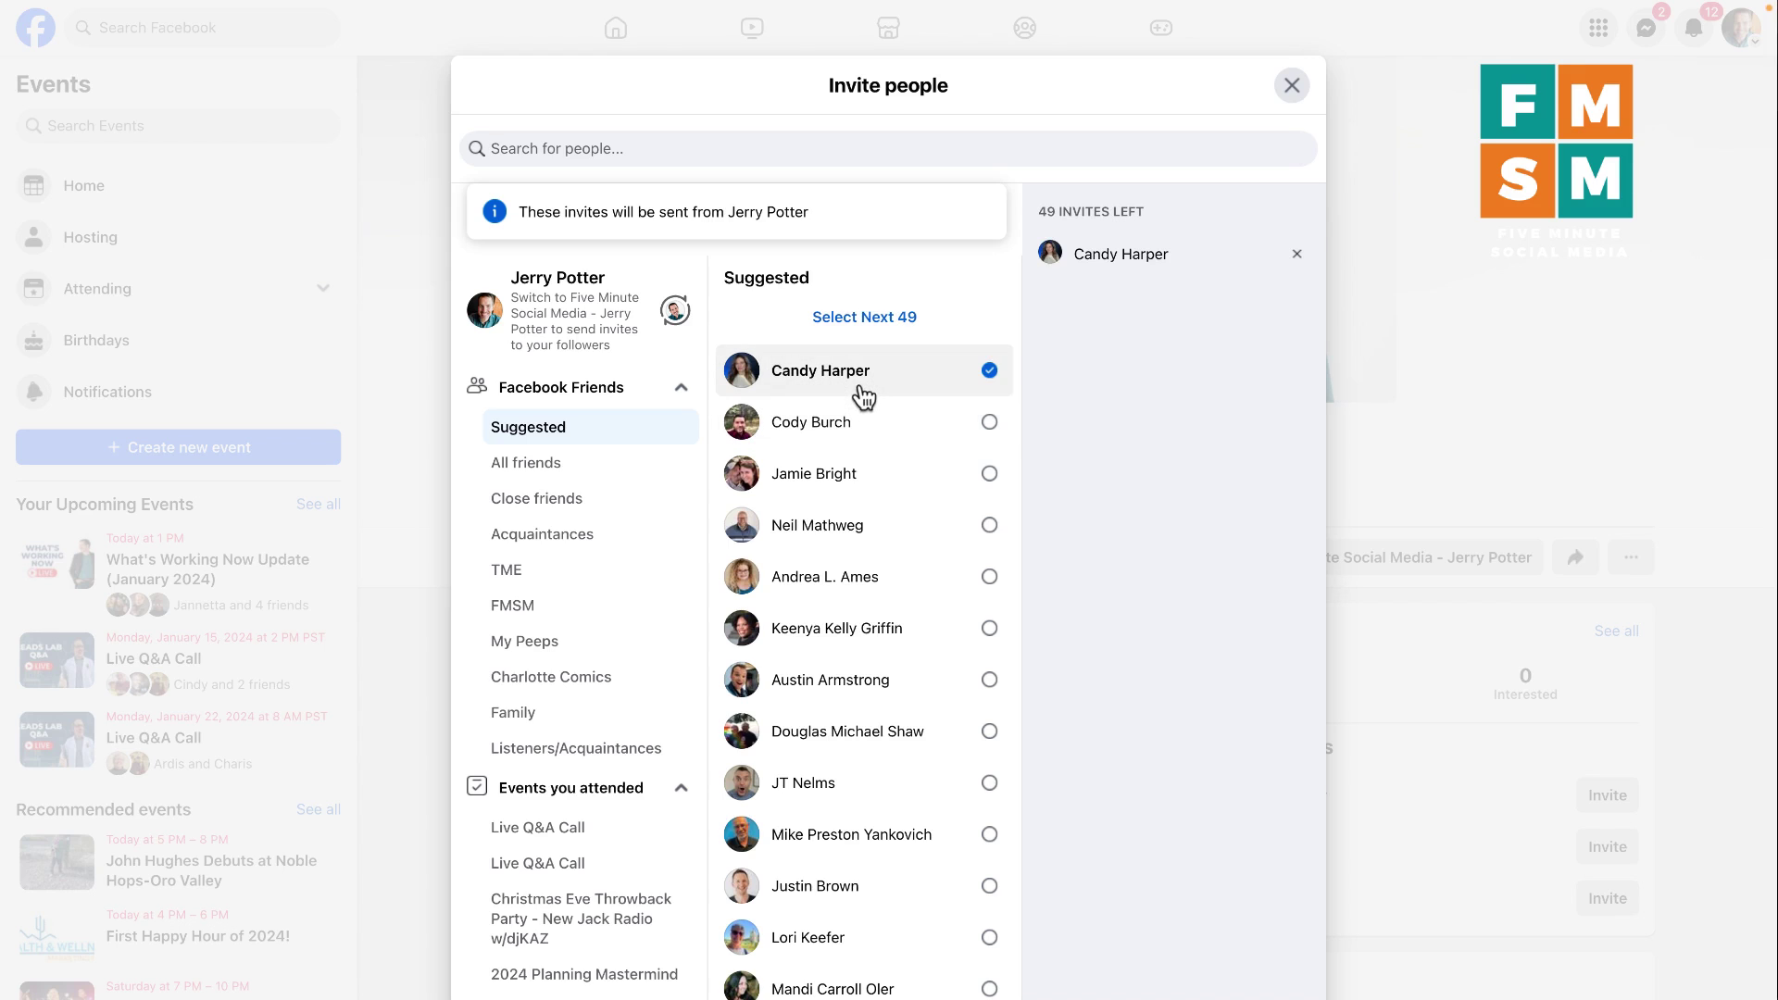
left_click(858, 437)
left_click(861, 477)
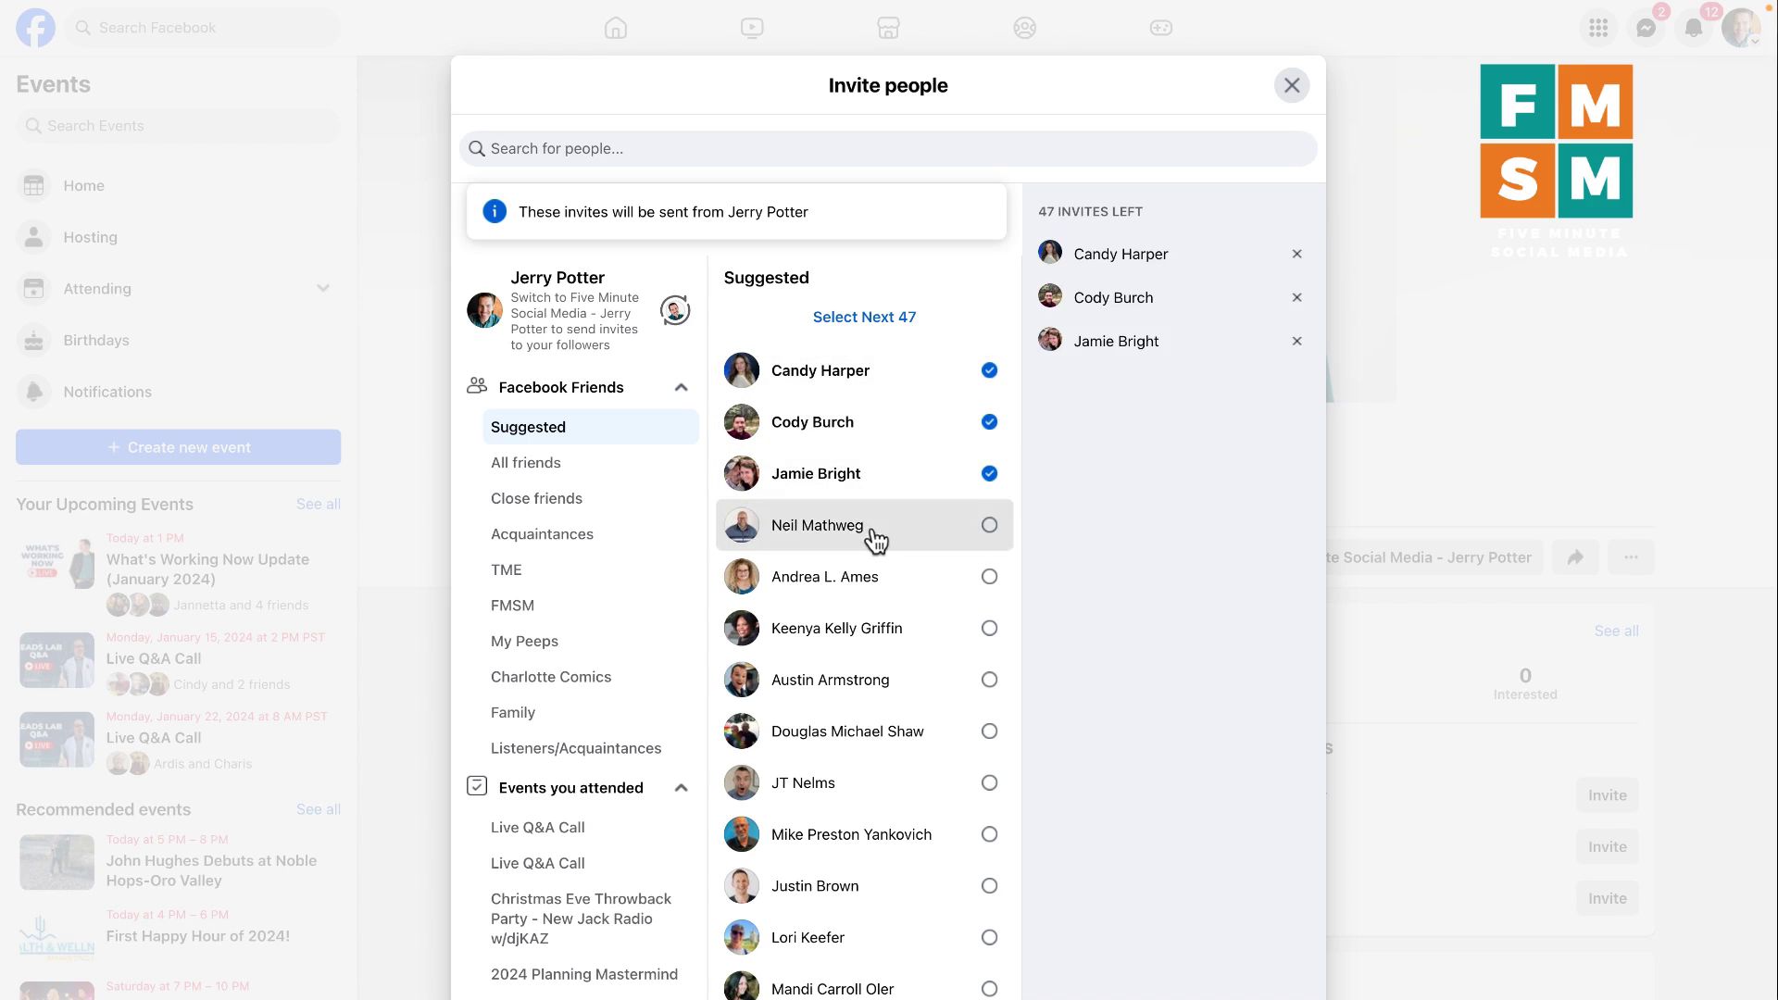
left_click(876, 530)
left_click(883, 628)
left_click(891, 690)
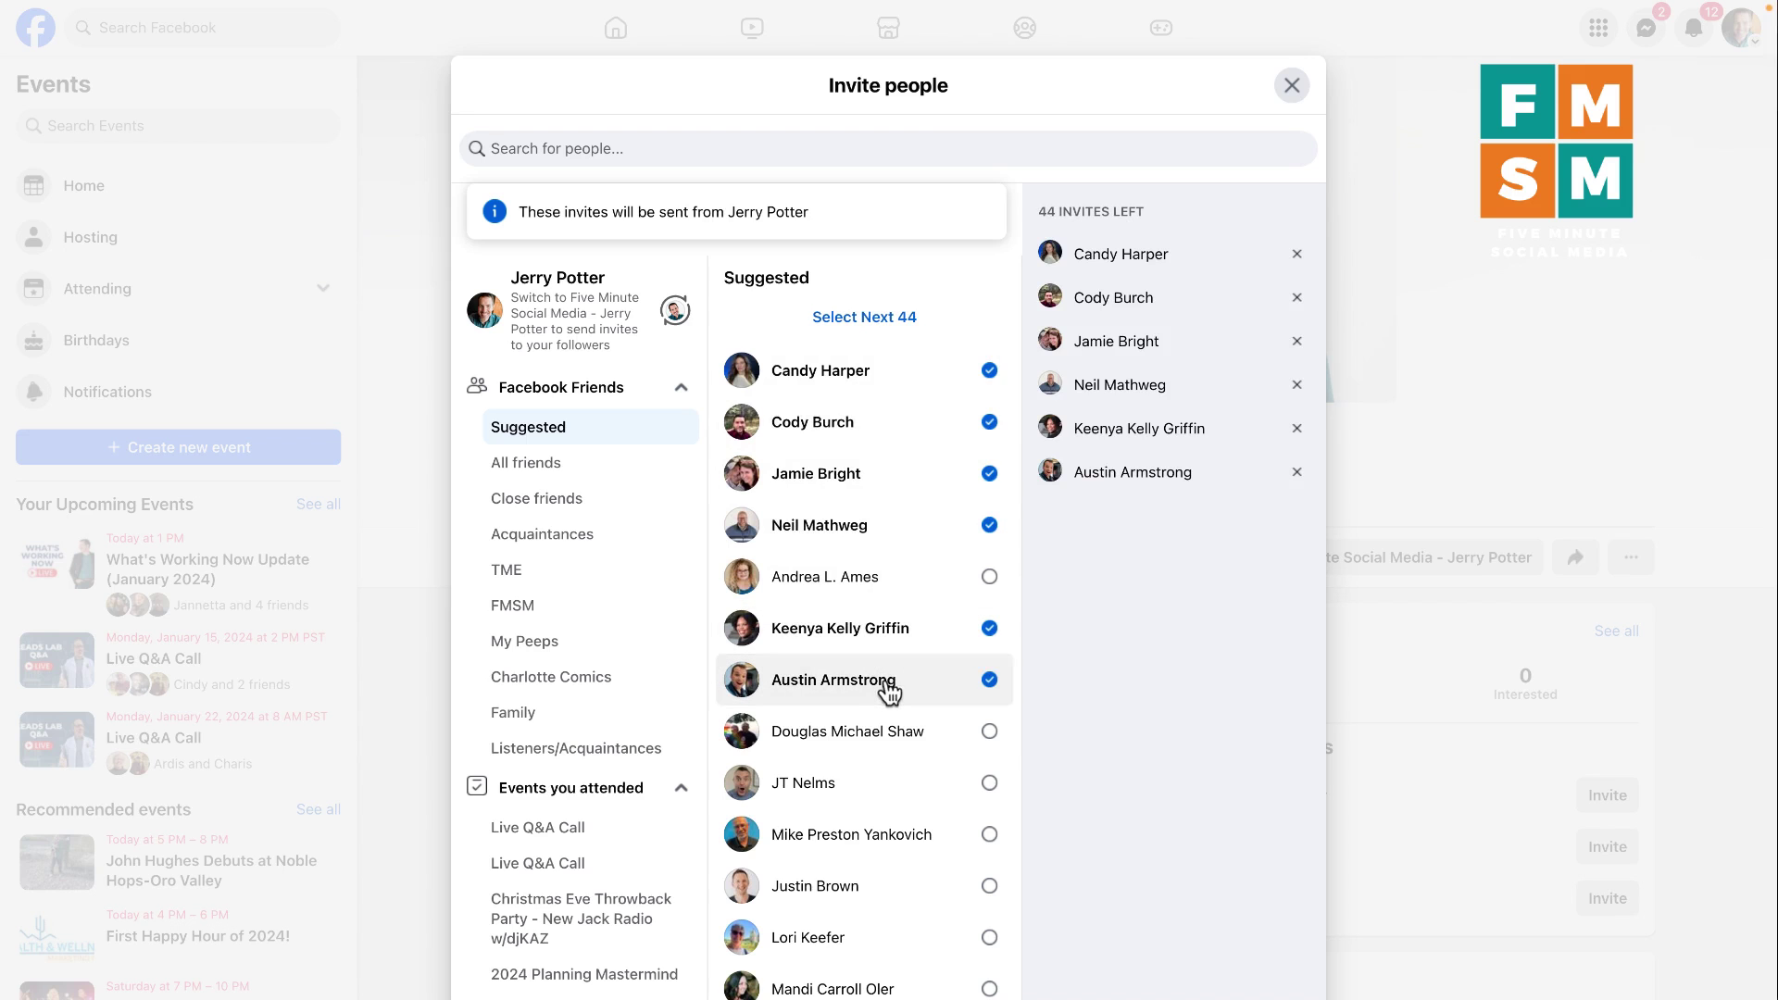
left_click(887, 784)
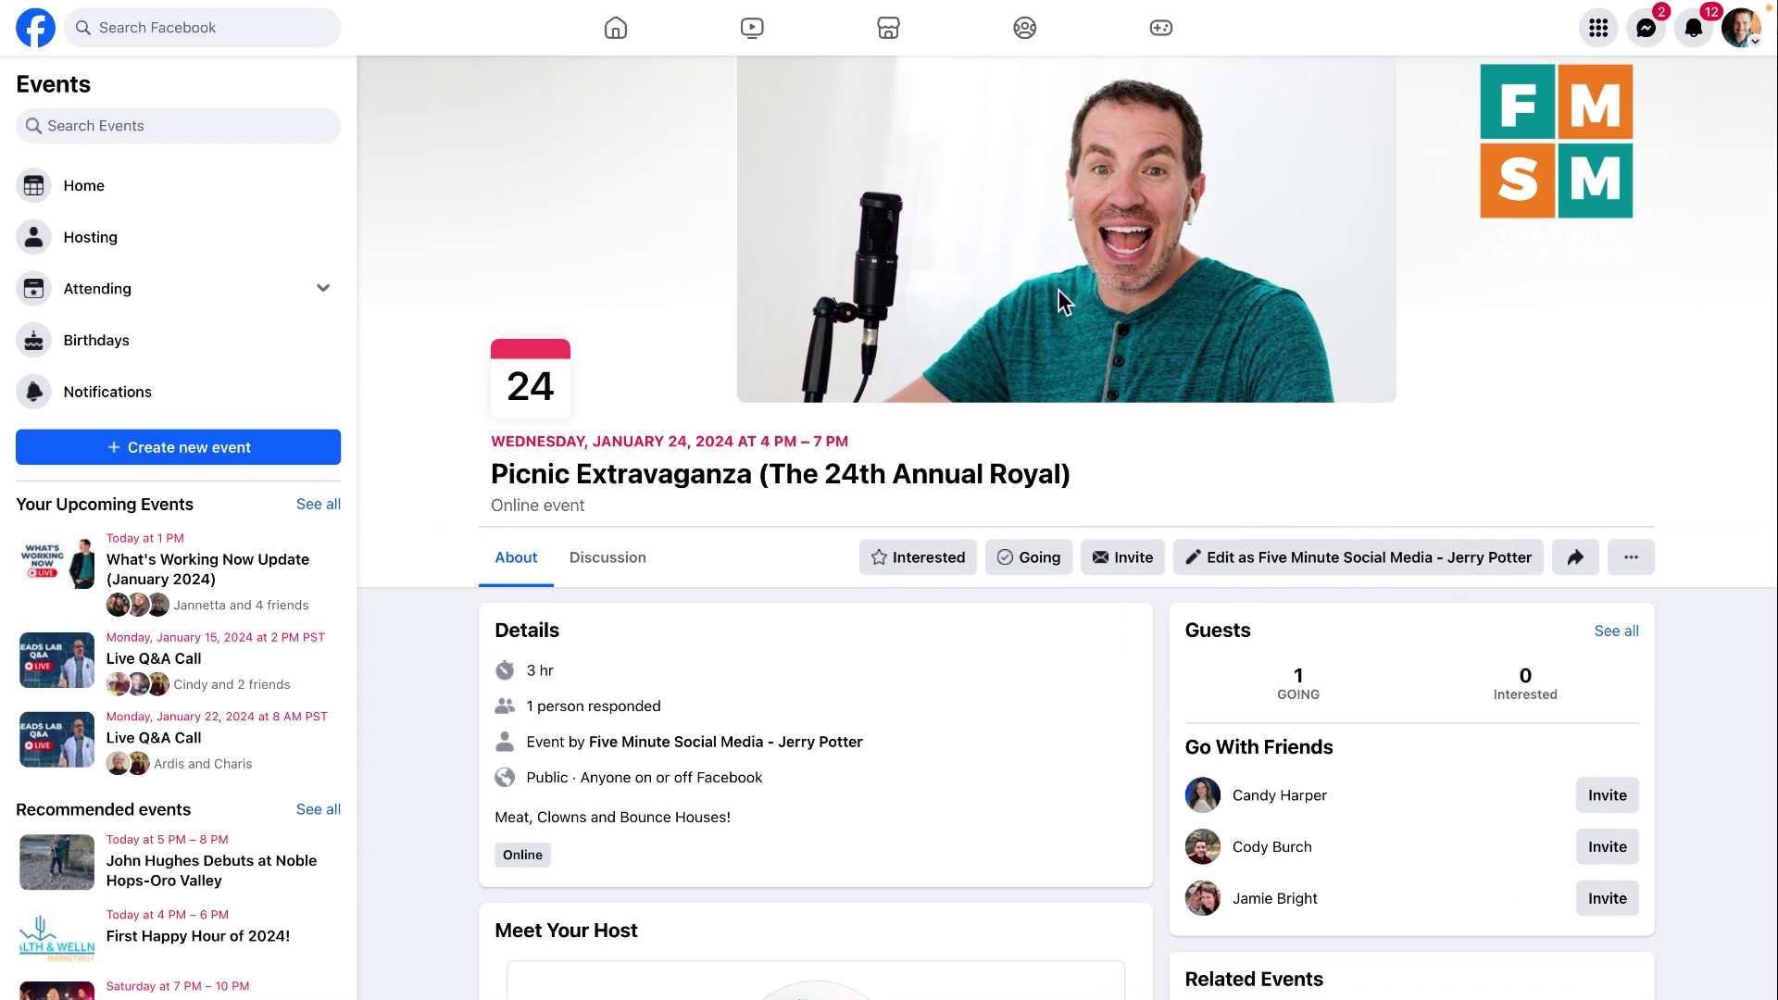
Step: Scroll the event page and reopen the event's invitation list to check it
scroll(846, 682, "down", 4)
scroll(1123, 583, "up", 4)
left_click(1127, 559)
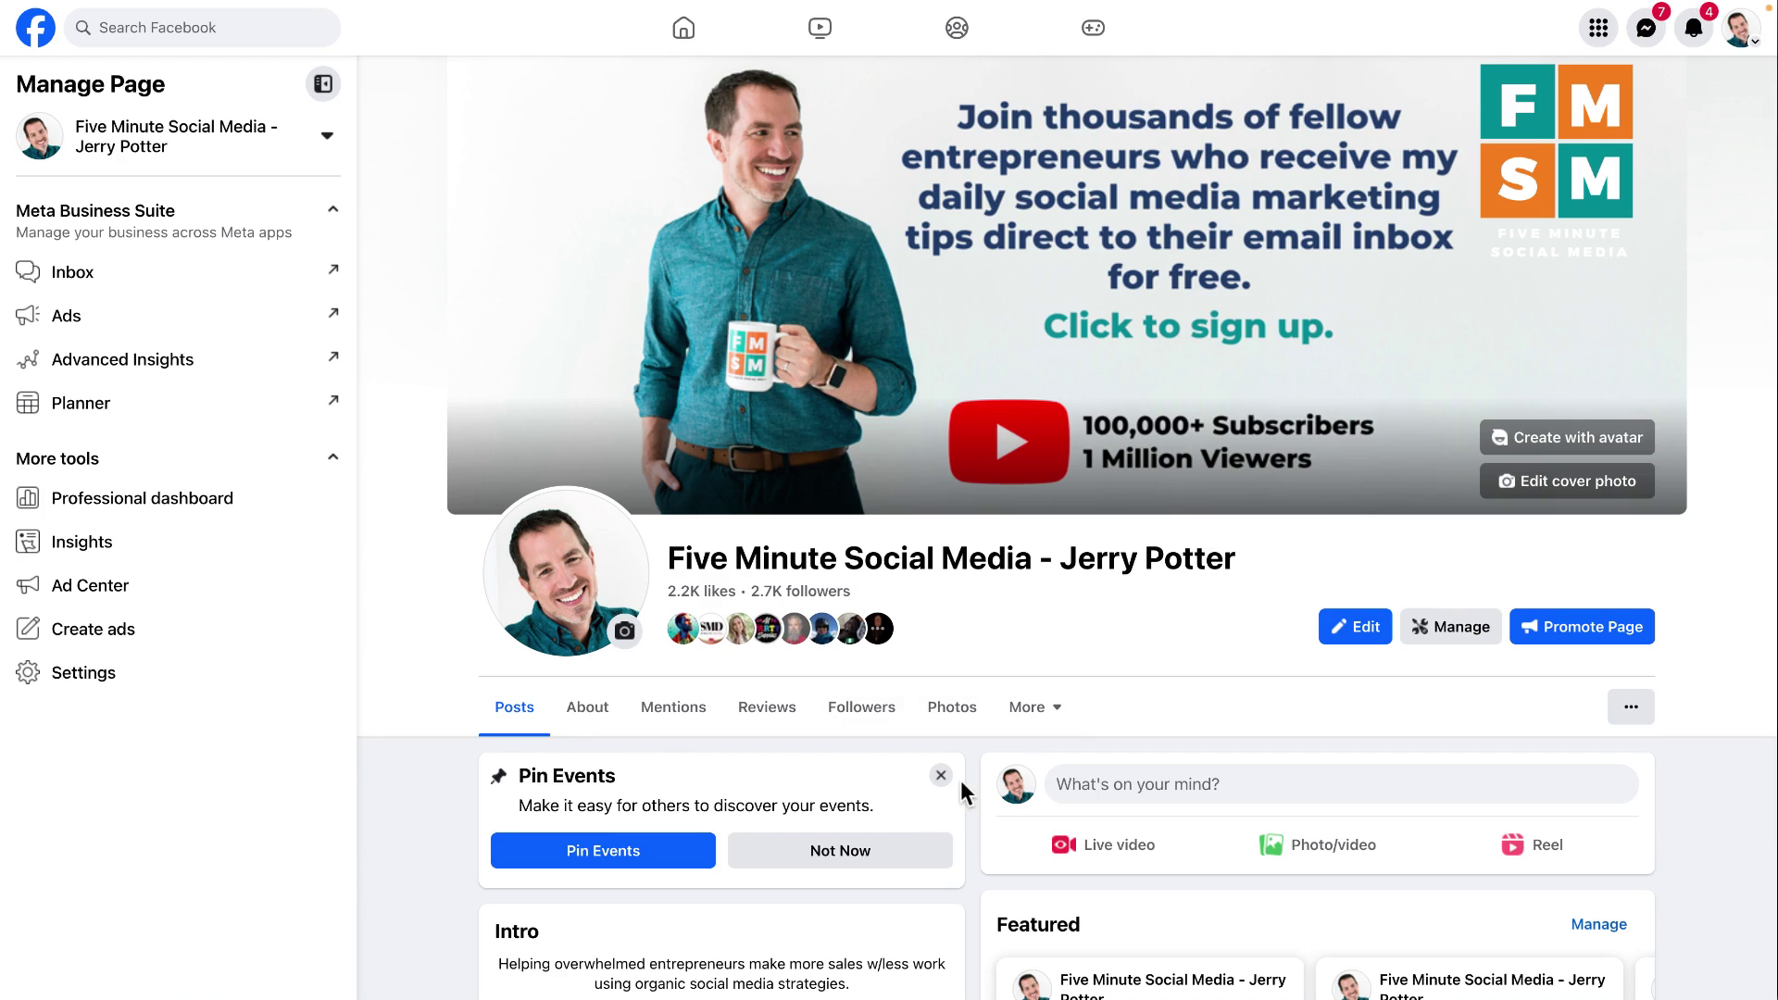
Step: Open Picnic Extravaganza from the Page's Events section and choose Cancel Event from its actions menu
left_click(1032, 715)
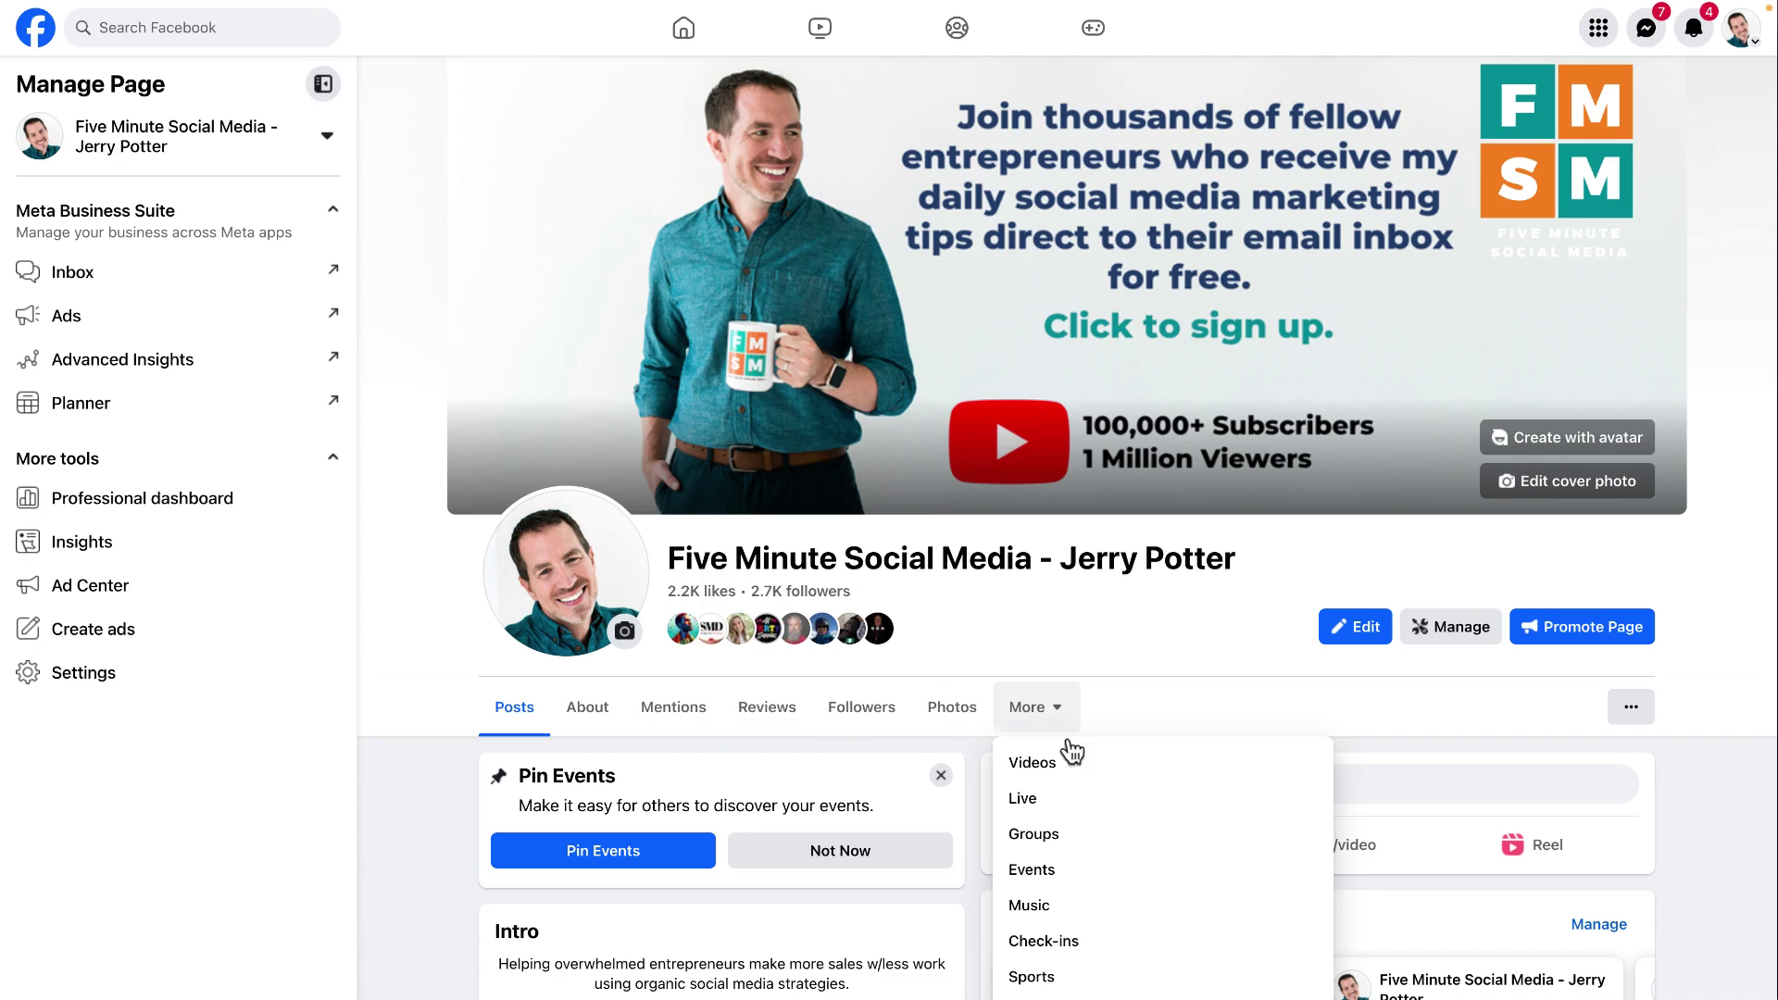
left_click(1057, 882)
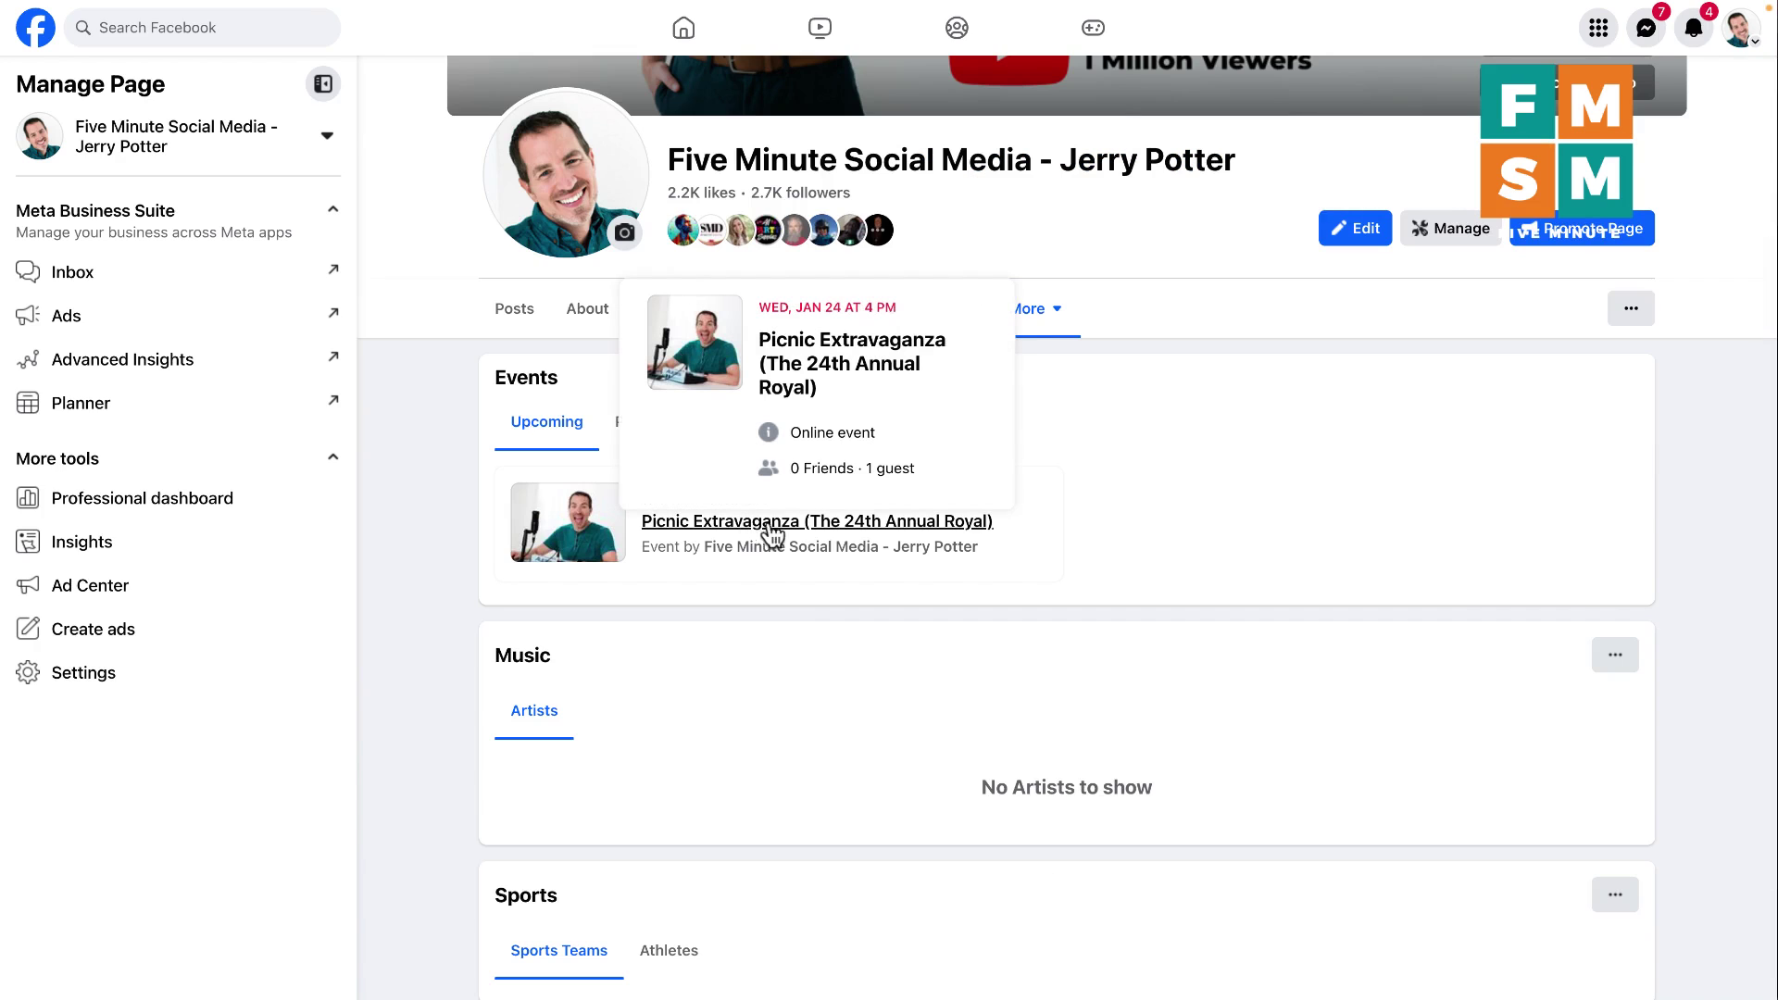
left_click(767, 525)
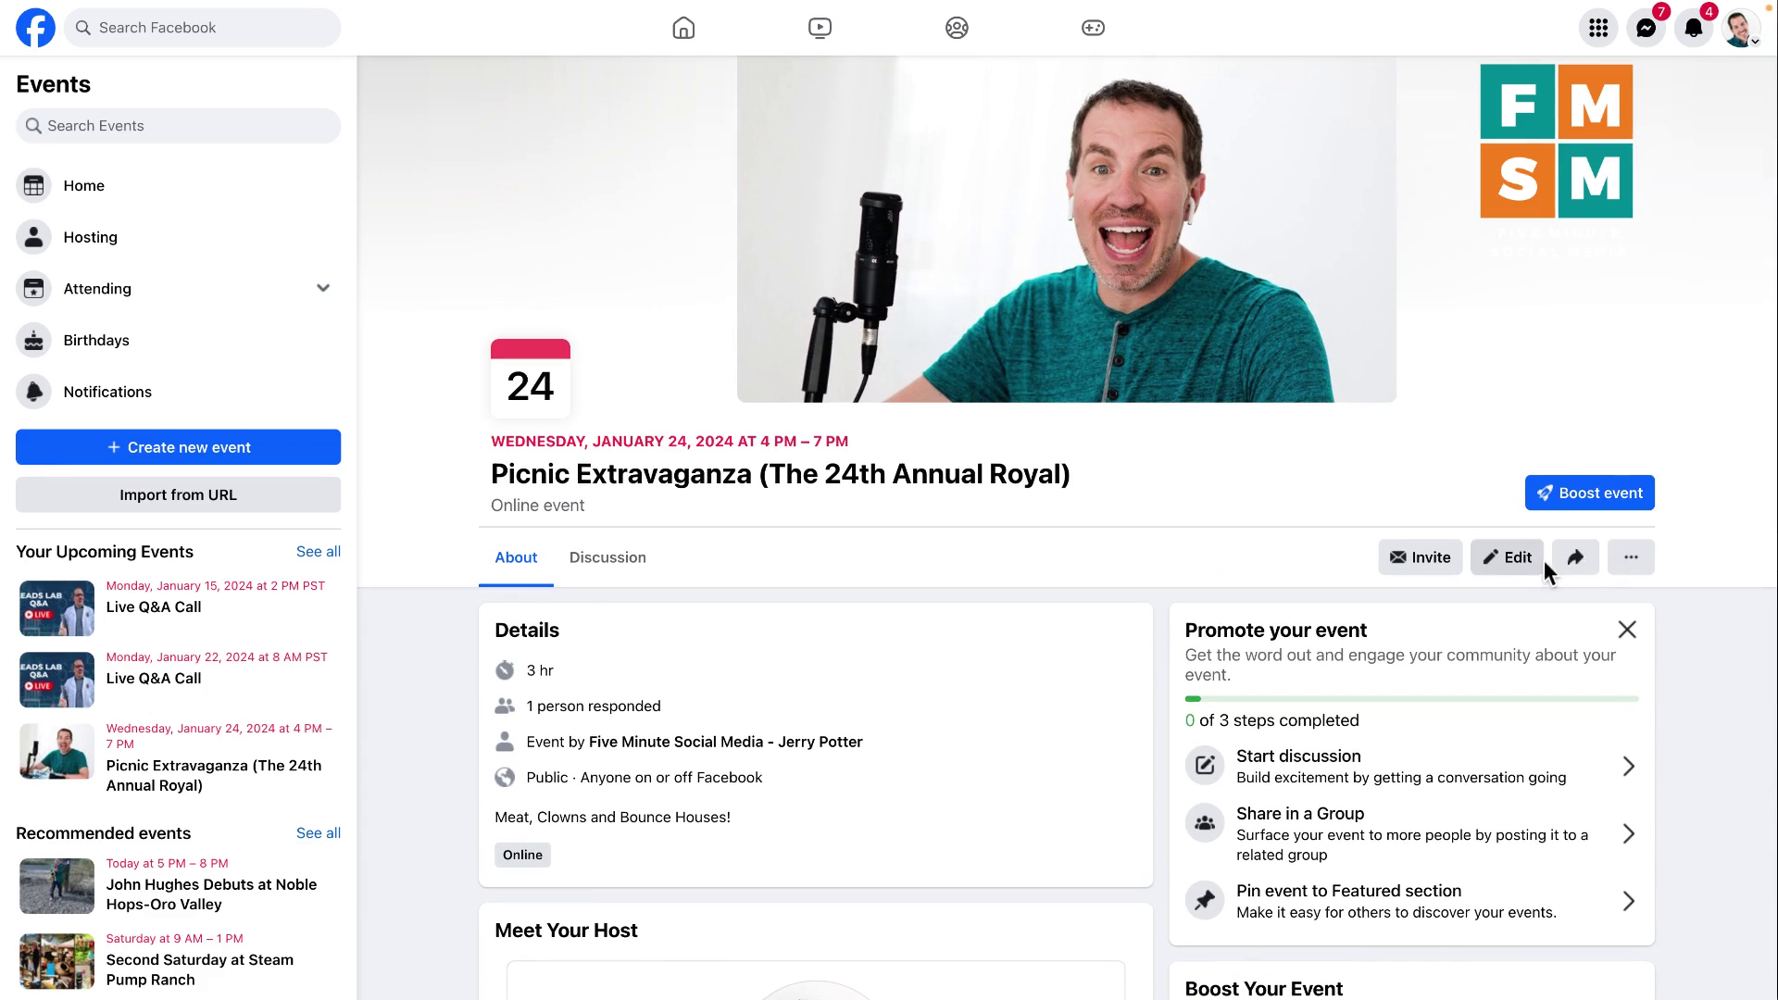
left_click(1630, 563)
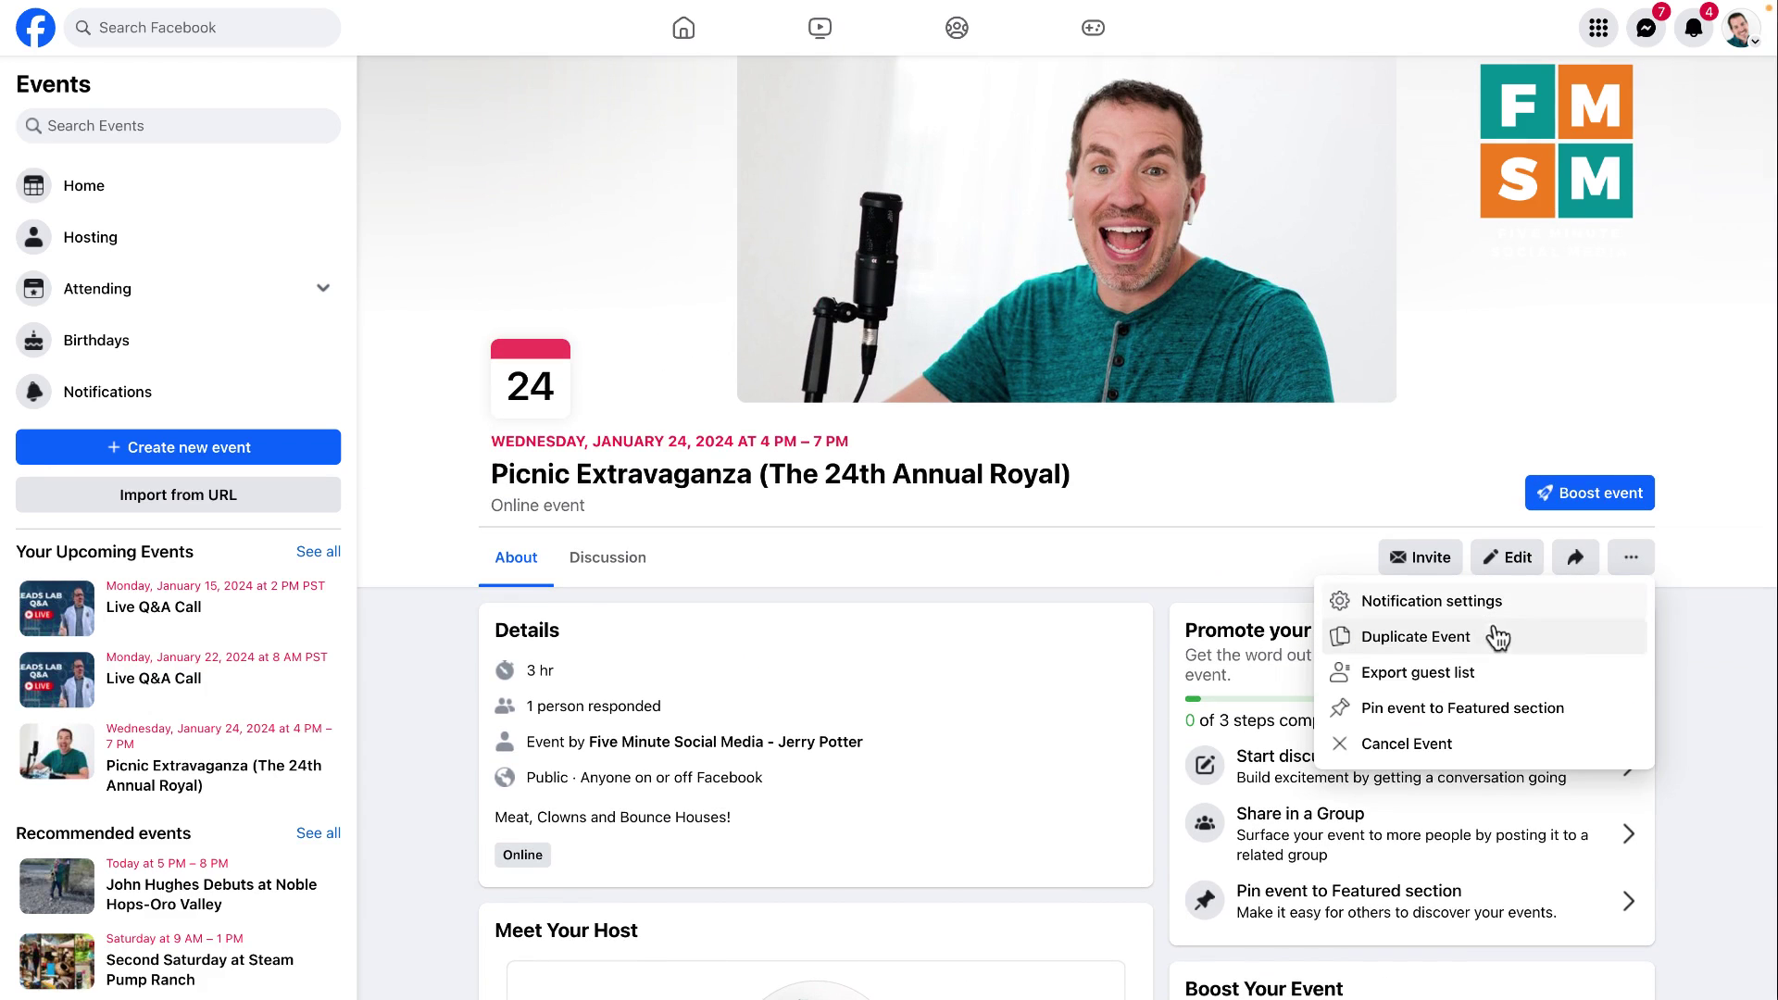
left_click(1455, 752)
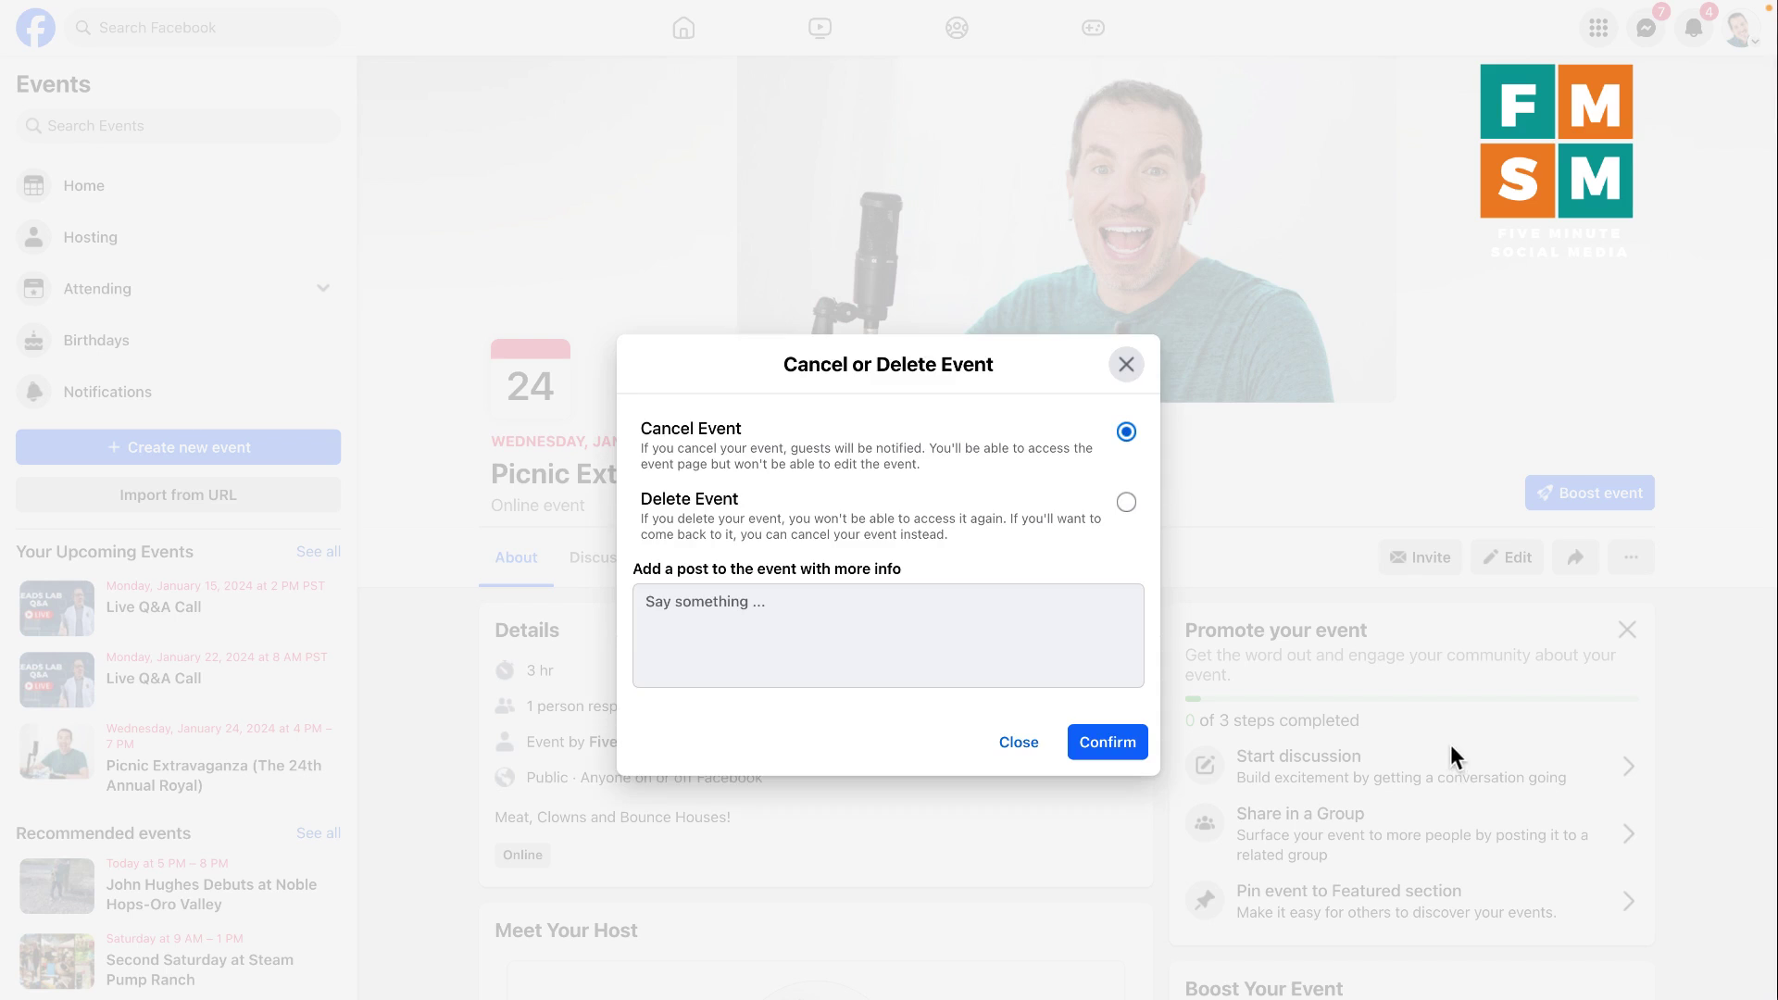